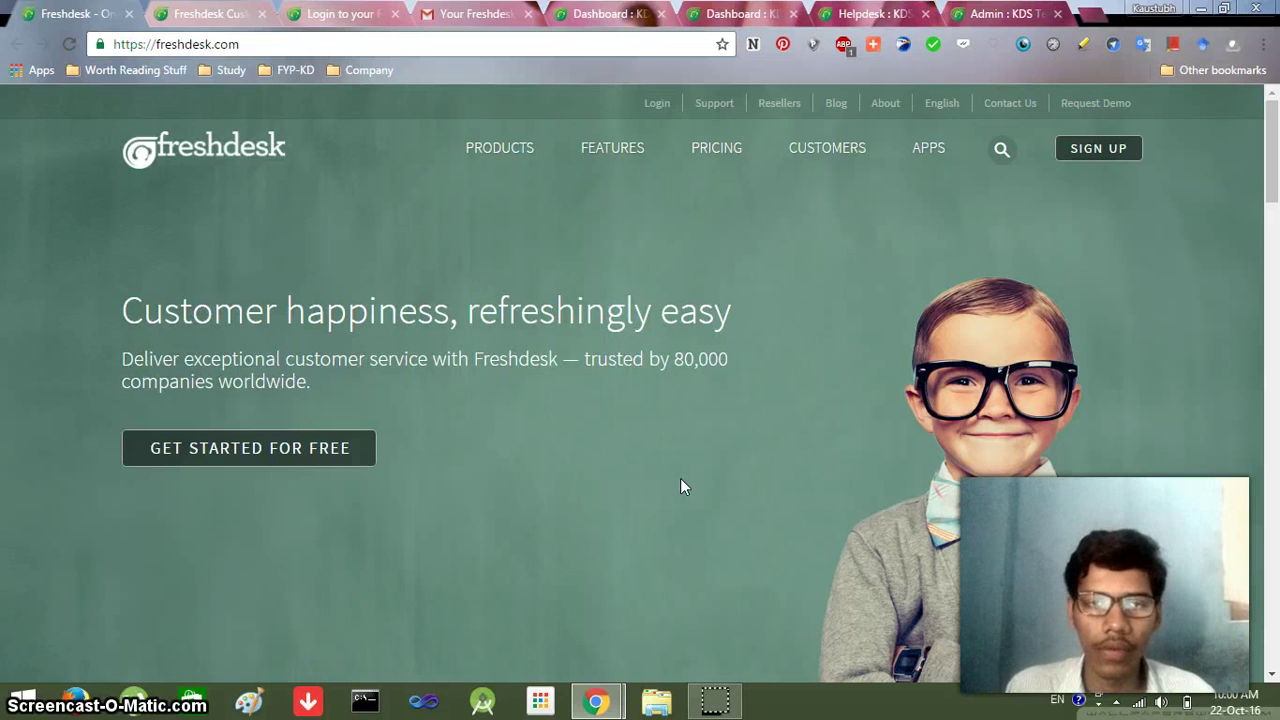
Step: Open the free-trial sign-up form and fill in company name Google and helpdesk name googleasdas
left_click(548, 490)
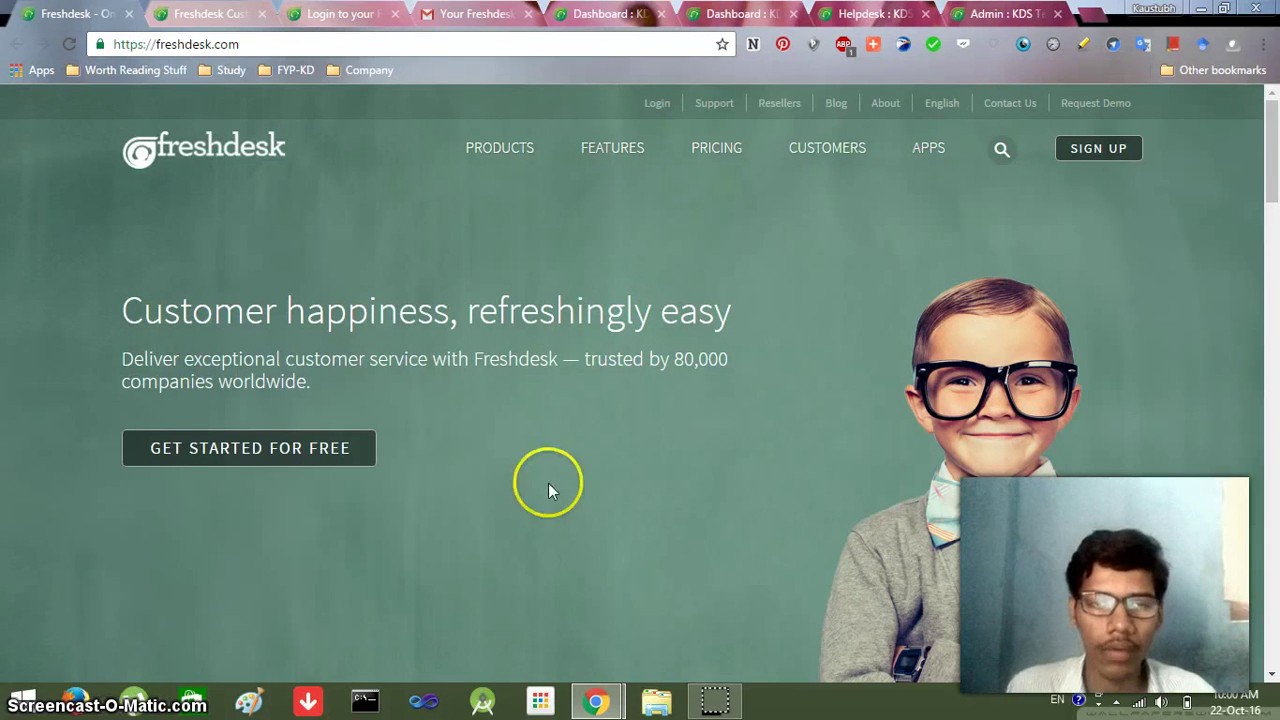
left_click(222, 452)
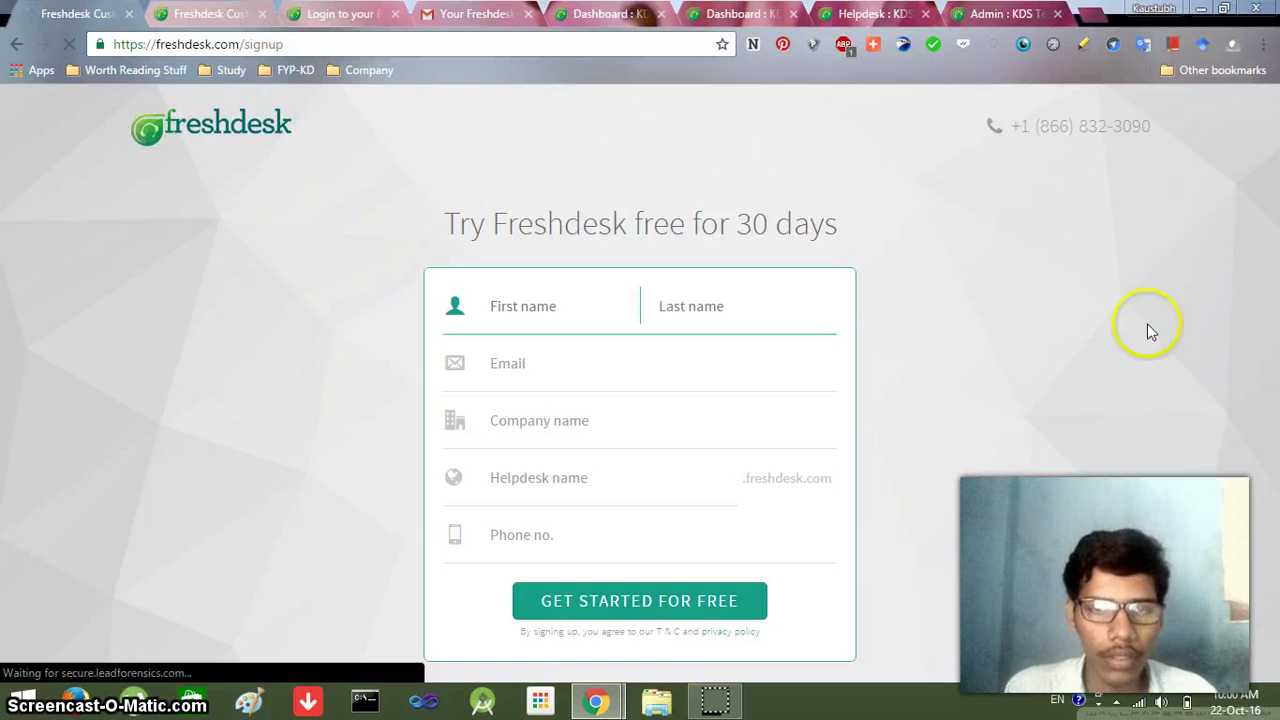
left_click(575, 420)
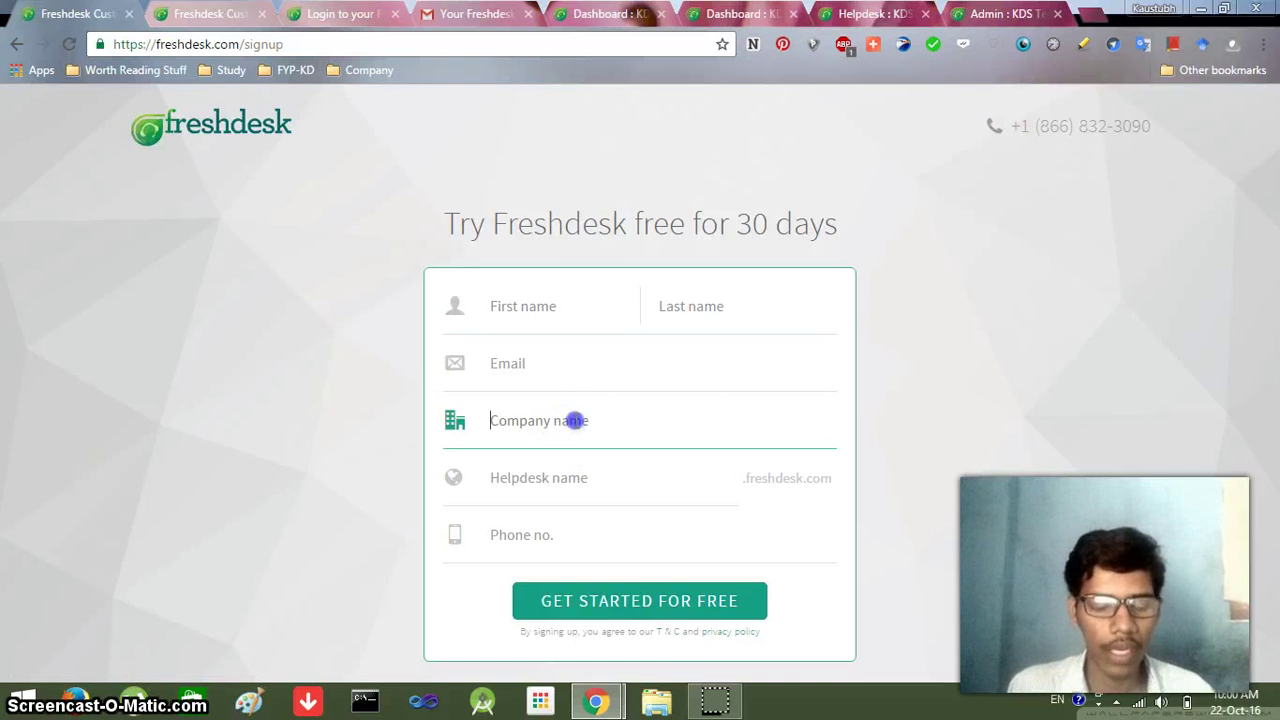
type("Google")
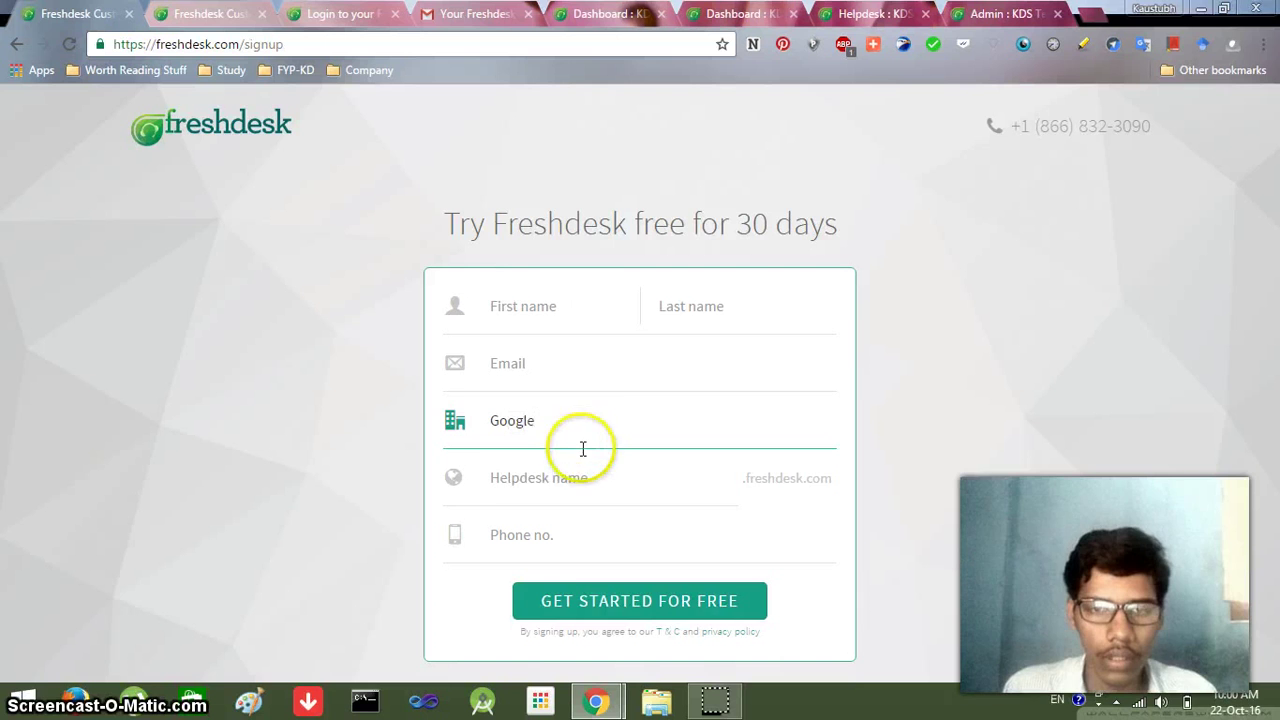
left_click(580, 466)
left_click(598, 548)
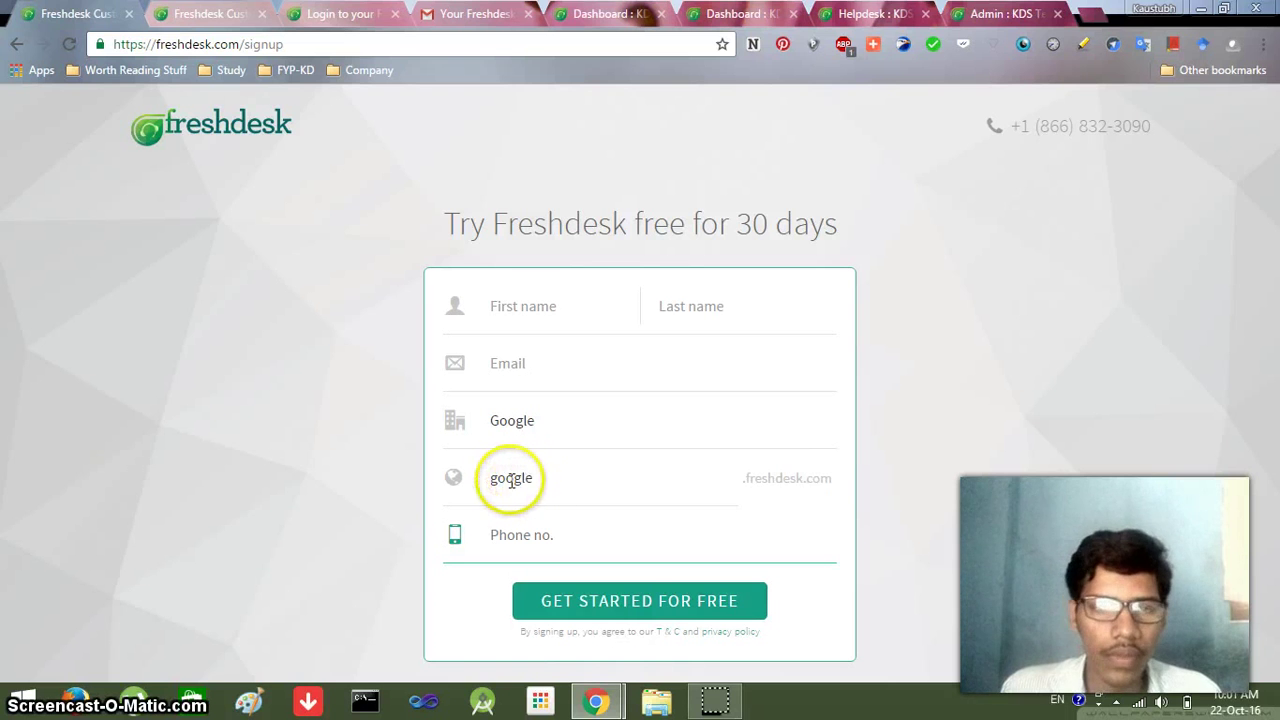
left_click(563, 478)
type("asdas")
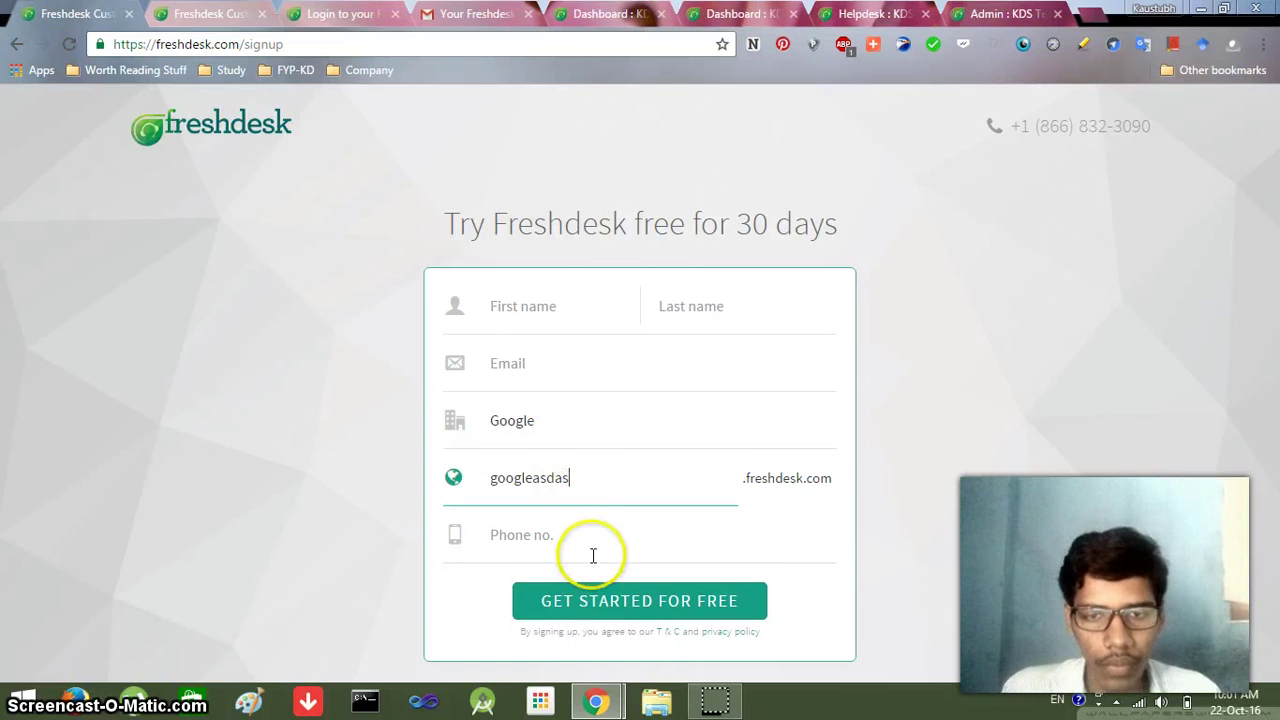
Step: Close the filled-in sign-up page and return to the Freshdesk home page from the other sign-up page
left_click(180, 15)
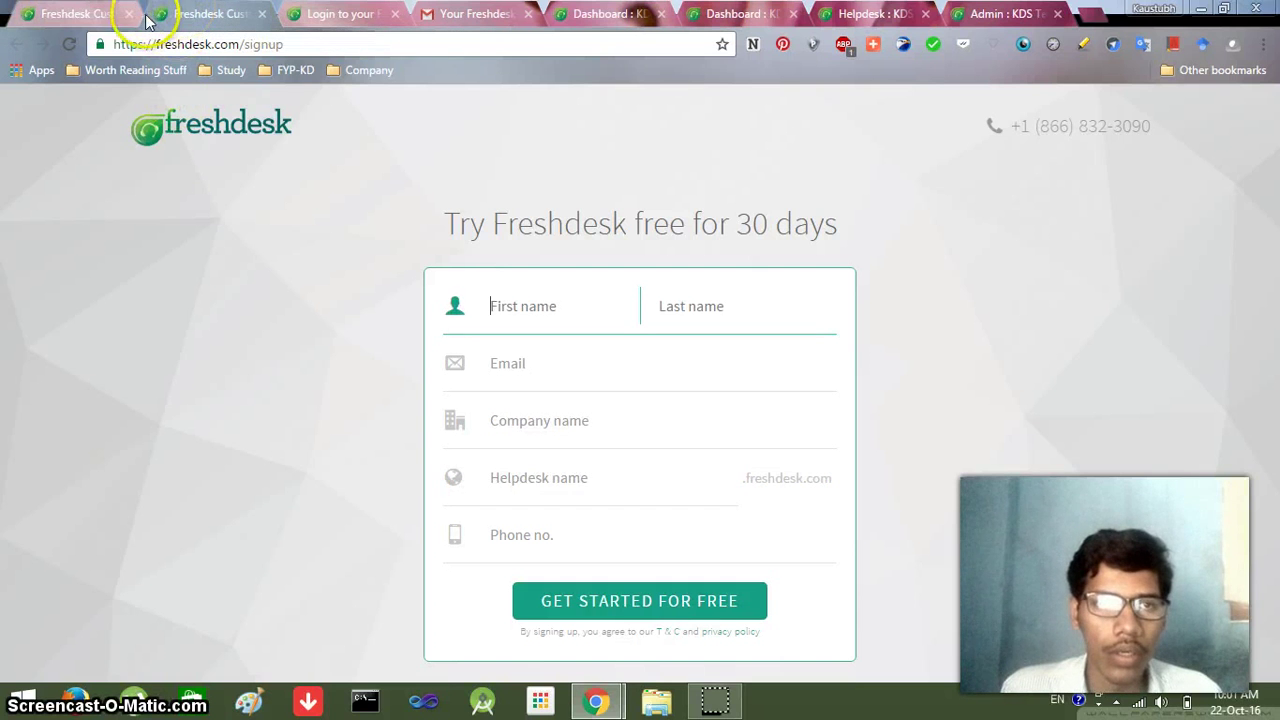
left_click(130, 15)
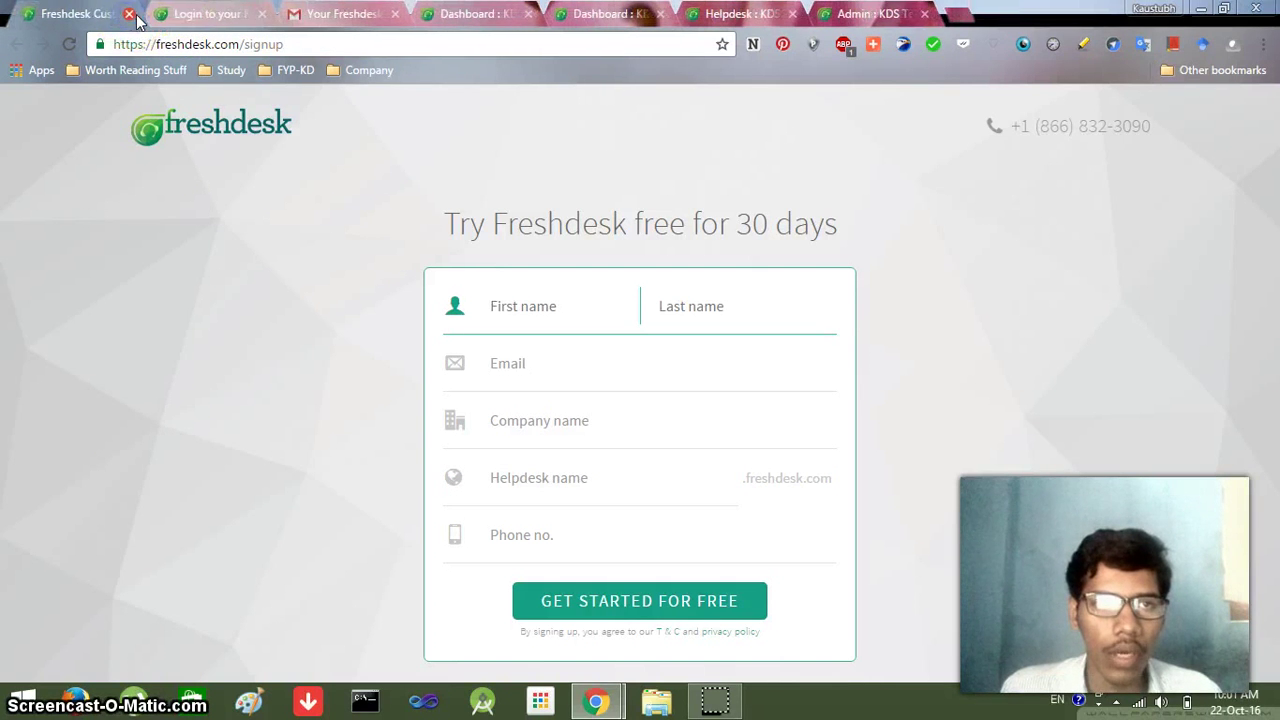
left_click(205, 128)
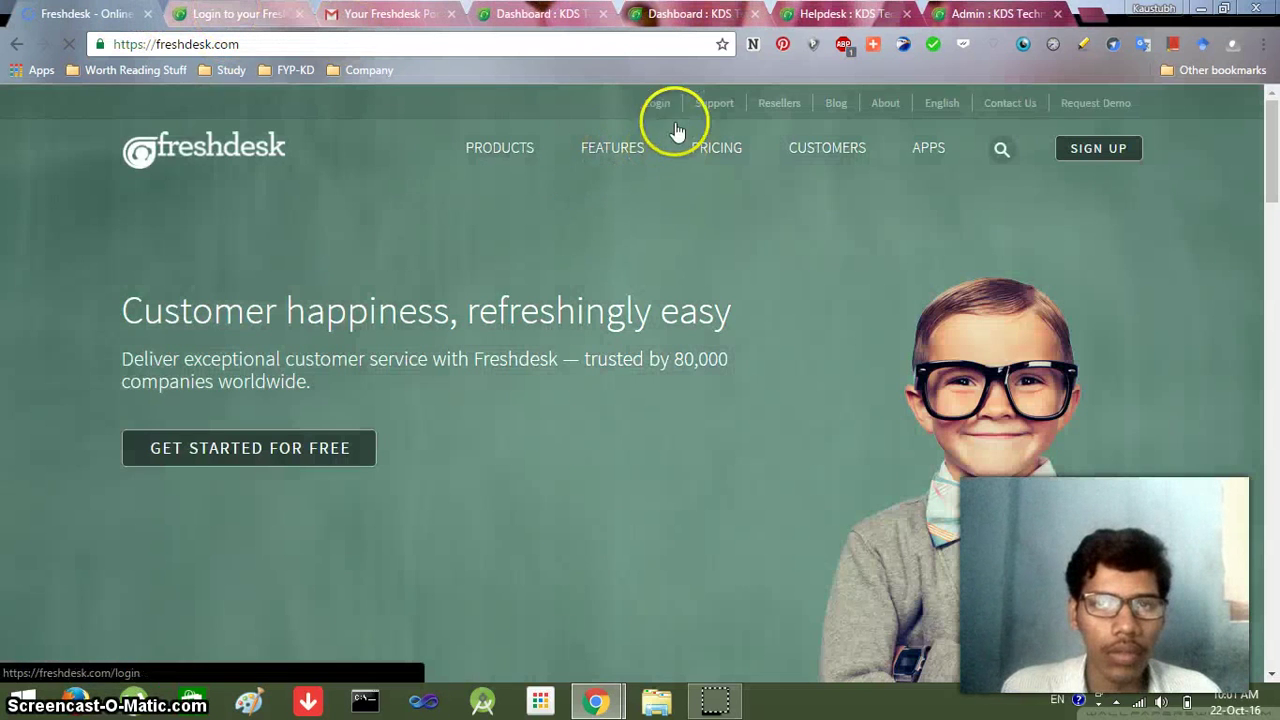
Step: Open the Freshdesk login page and enter the account e-mail to request a reminder of the portal URL
left_click(657, 110)
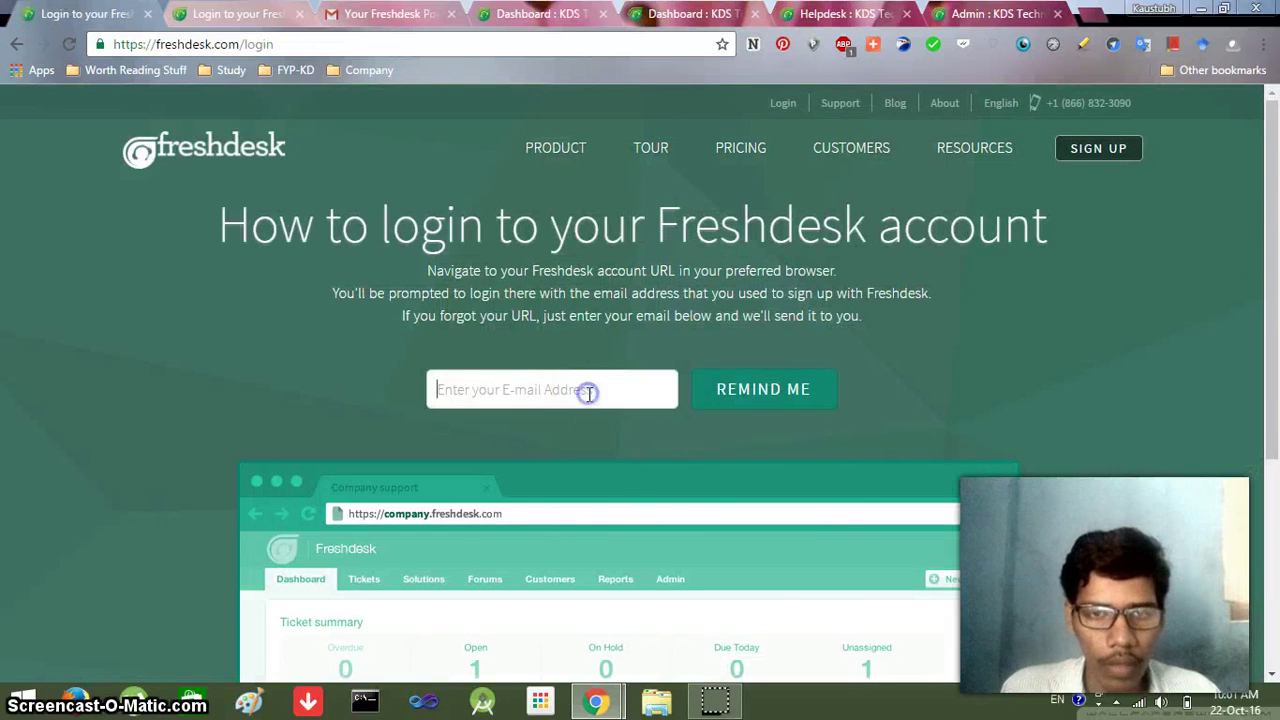
left_click(588, 392)
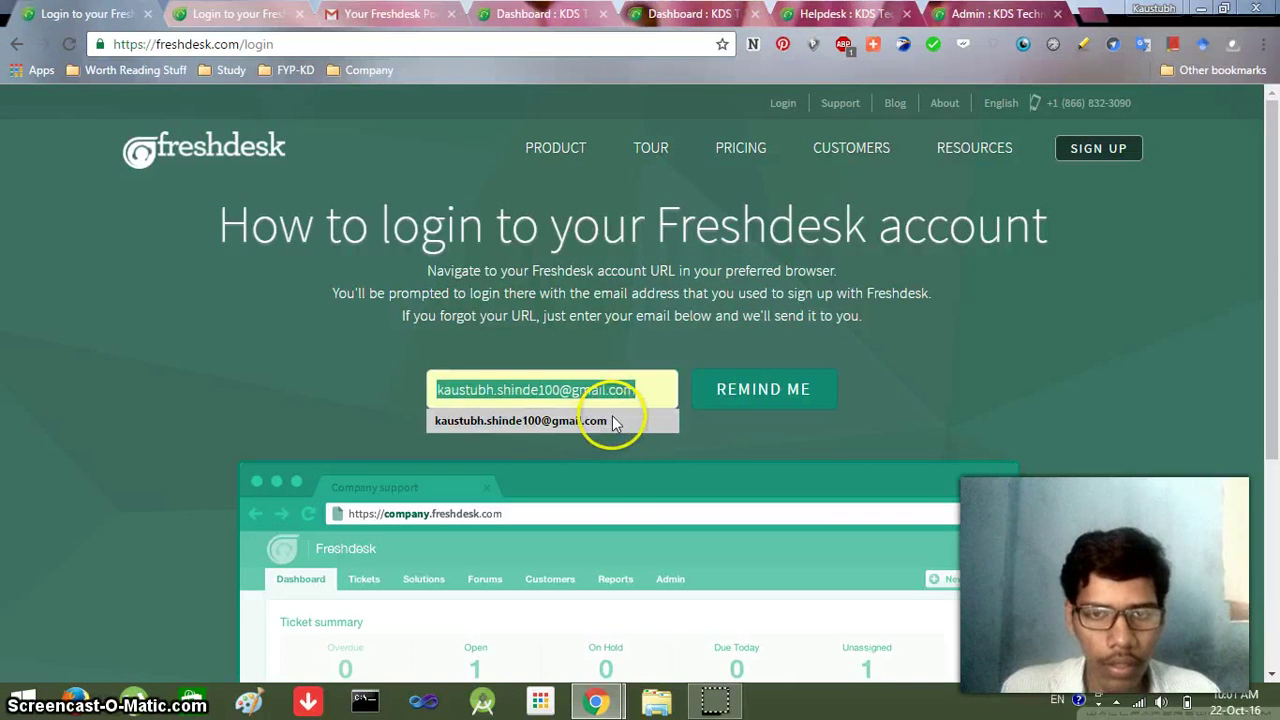
left_click(613, 420)
left_click(798, 388)
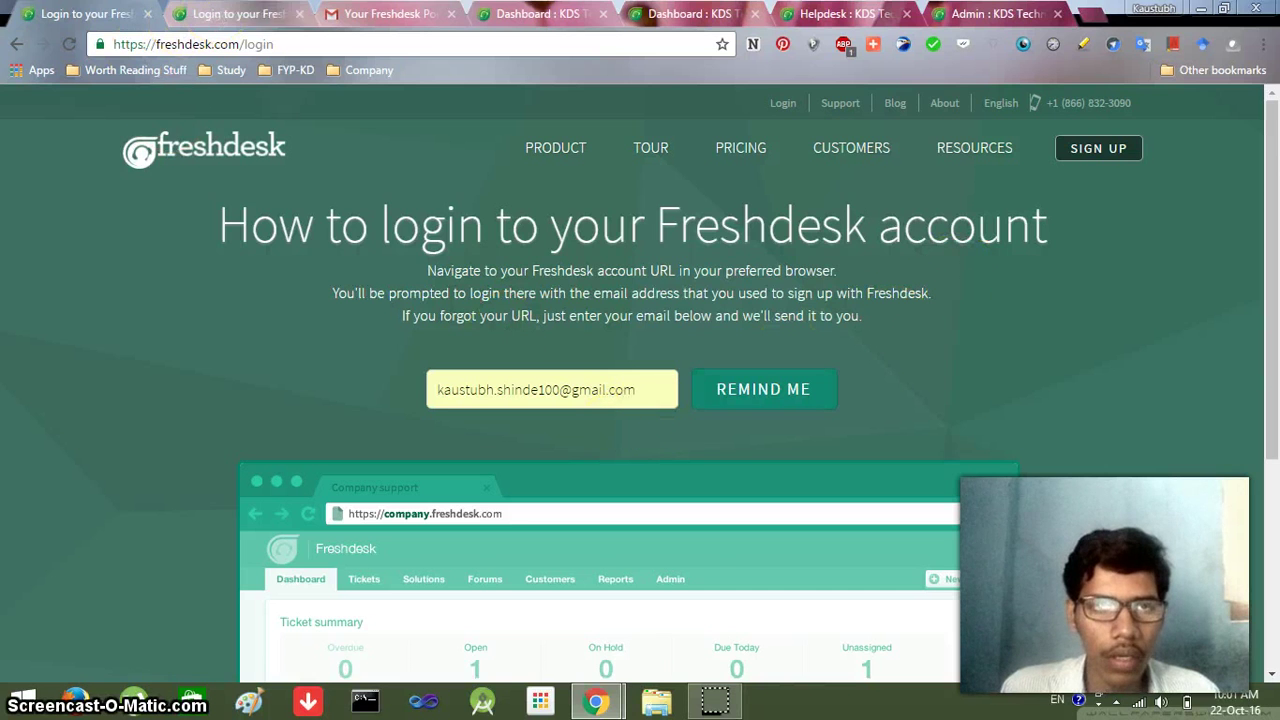
Step: Close the duplicate login page and read the portal links in the "Your Freshdesk Portal Information" e-mail in Gmail
left_click(298, 14)
left_click(260, 14)
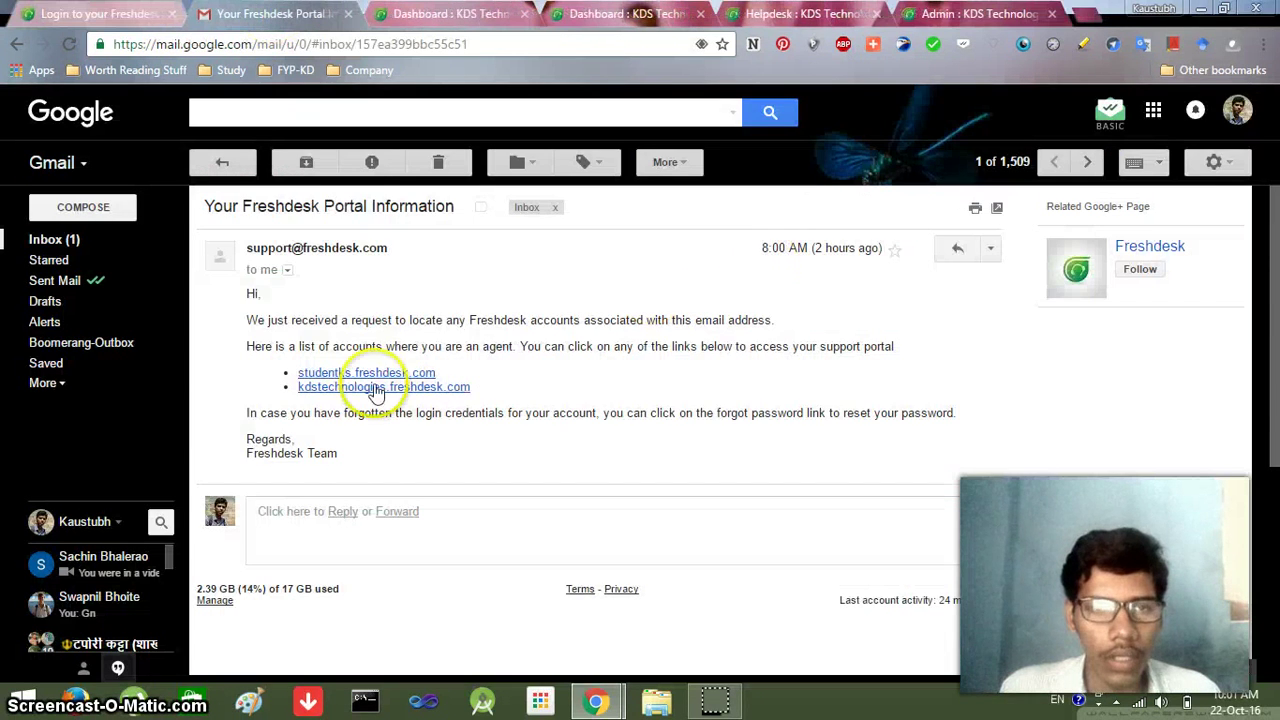
left_click_drag(250, 319, 629, 380)
left_click(481, 412)
left_click_drag(479, 397, 296, 371)
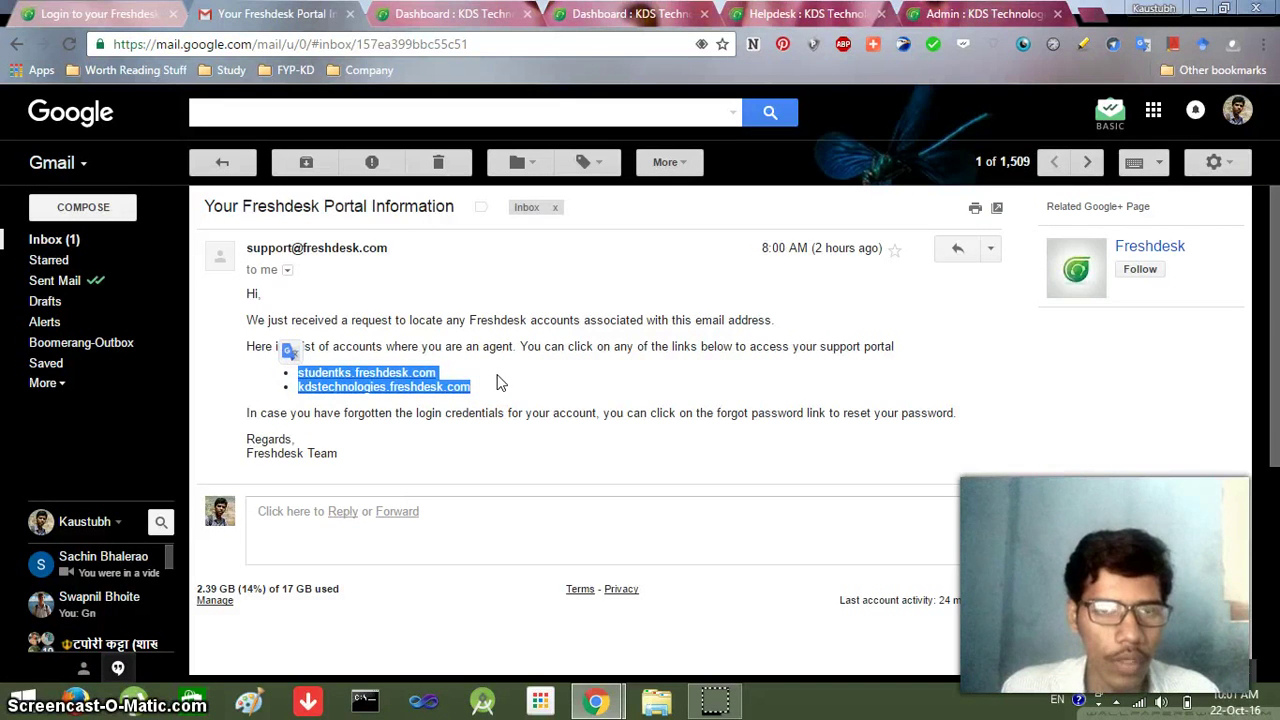
left_click(500, 383)
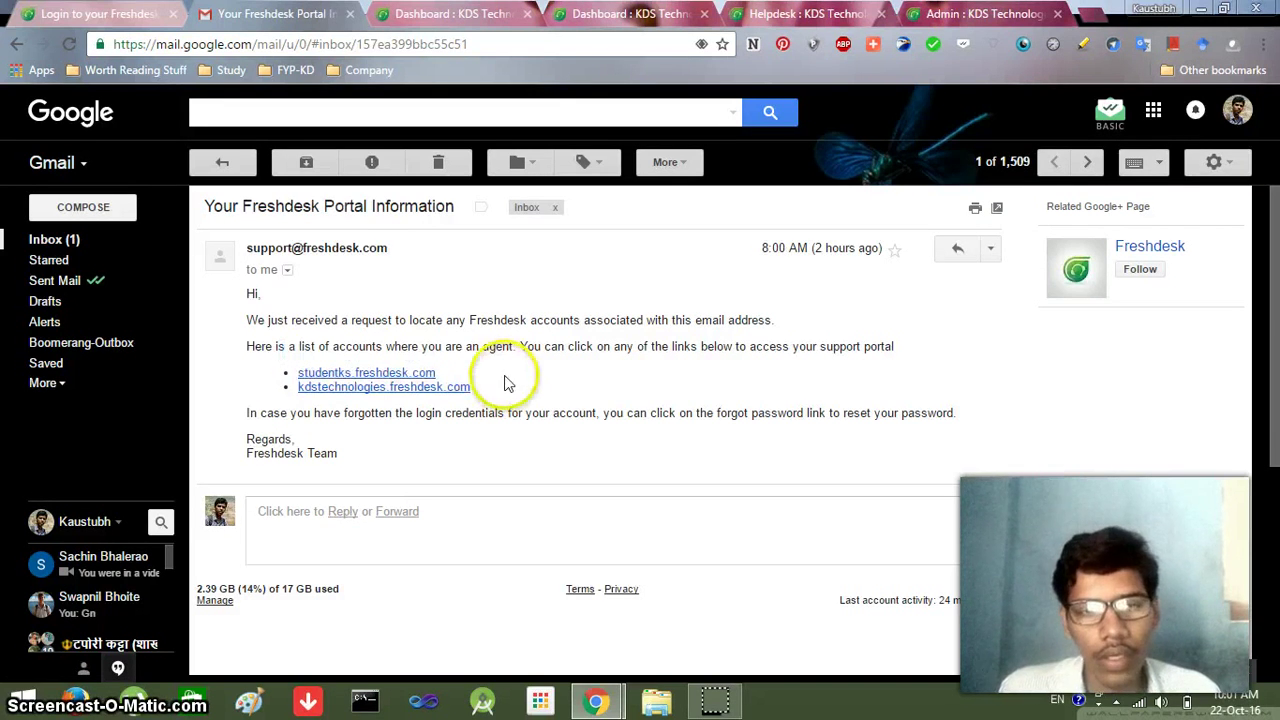
Step: Open the kdstechnologies.freshdesk.com portal from the e-mail, and close the Gmail and Freshdesk login pages
left_click(440, 387)
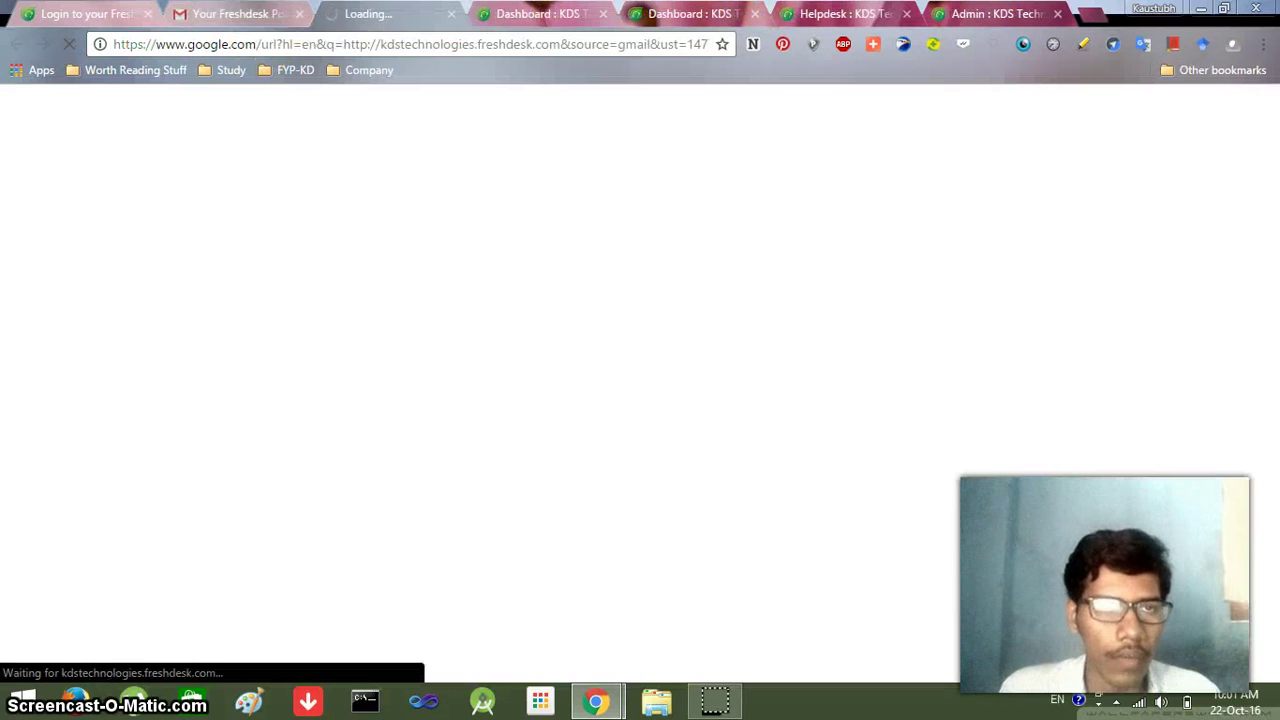
left_click(240, 14)
left_click(299, 14)
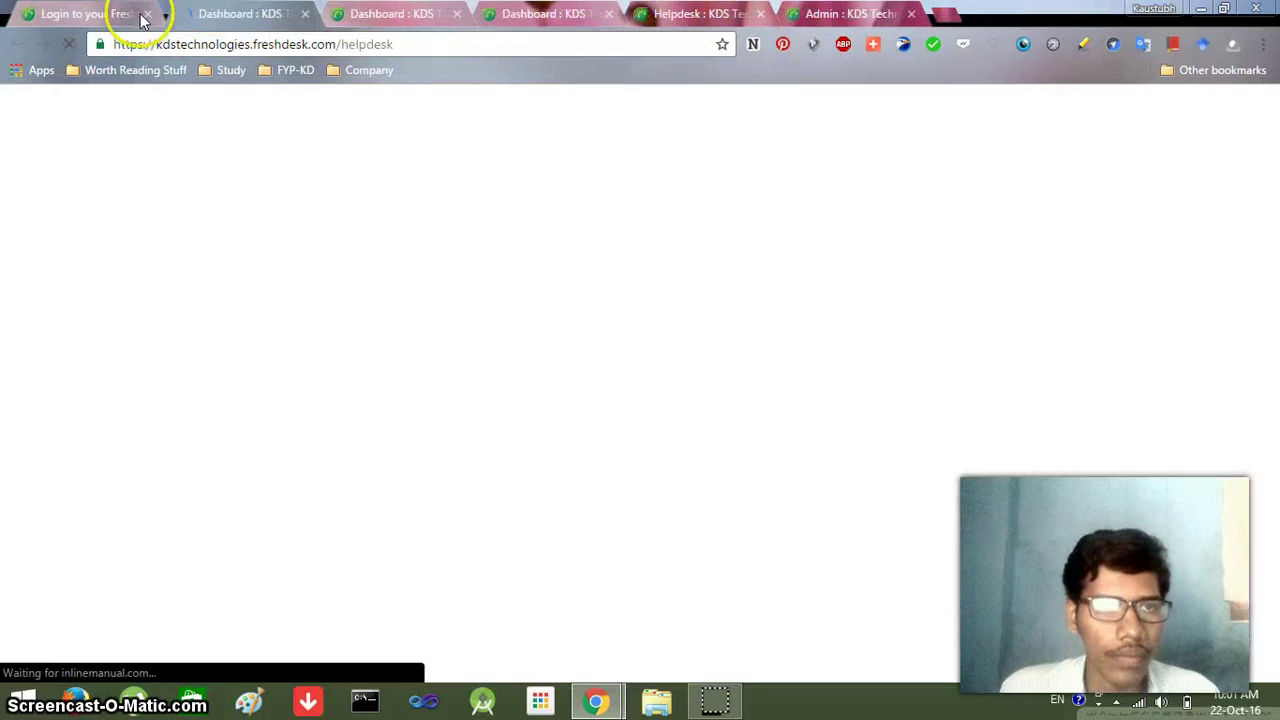
left_click(147, 14)
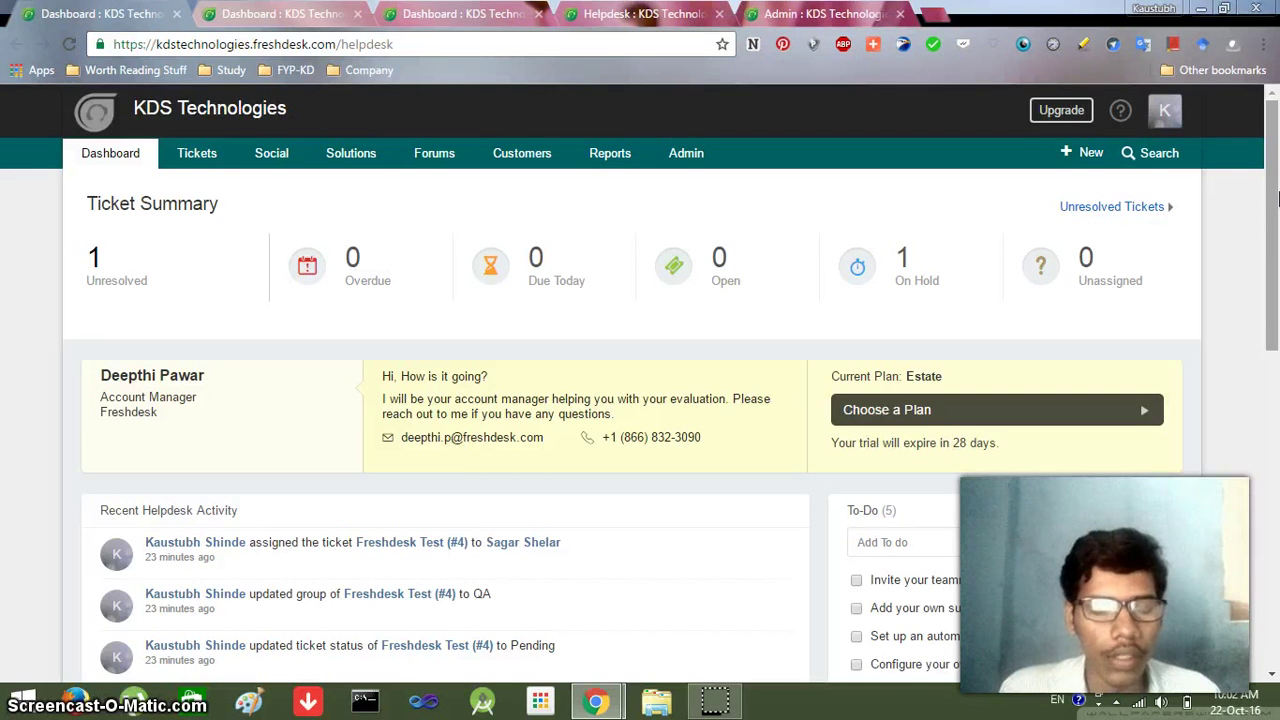
Step: Review the dashboard's recent helpdesk activity and open the list of unresolved tickets
left_click_drag(1276, 195, 1276, 351)
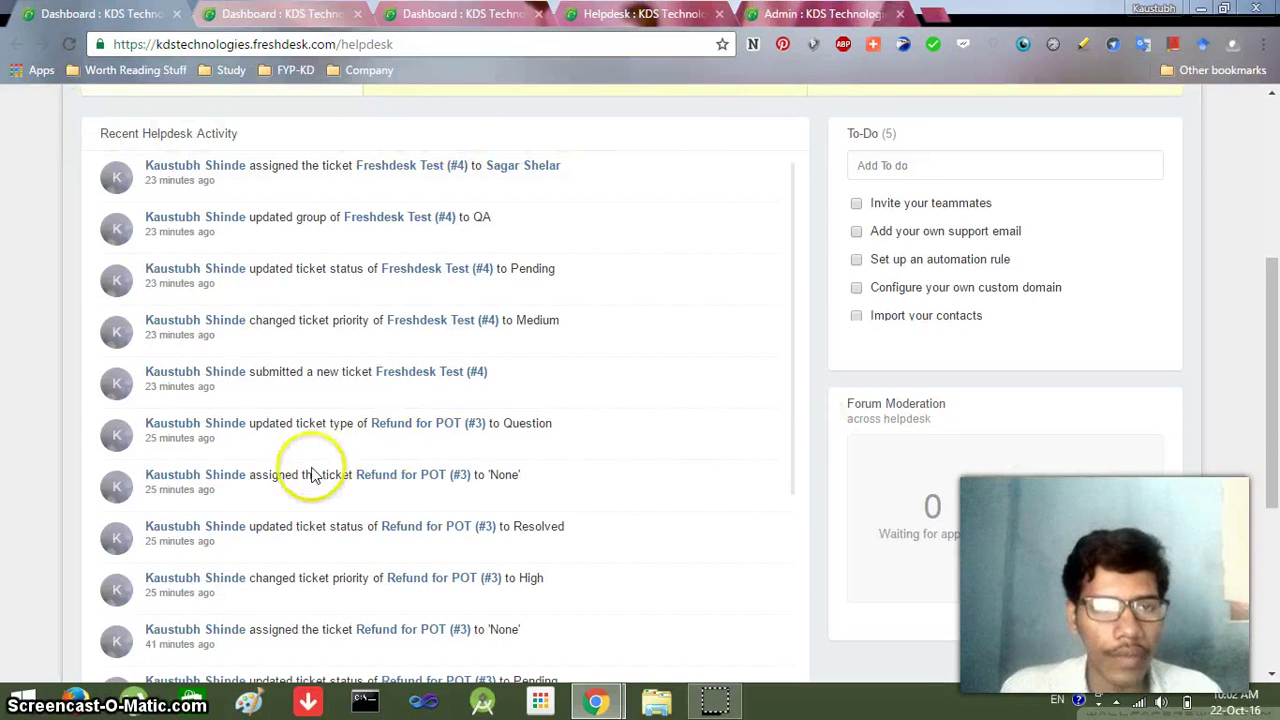
left_click_drag(1274, 400, 1276, 240)
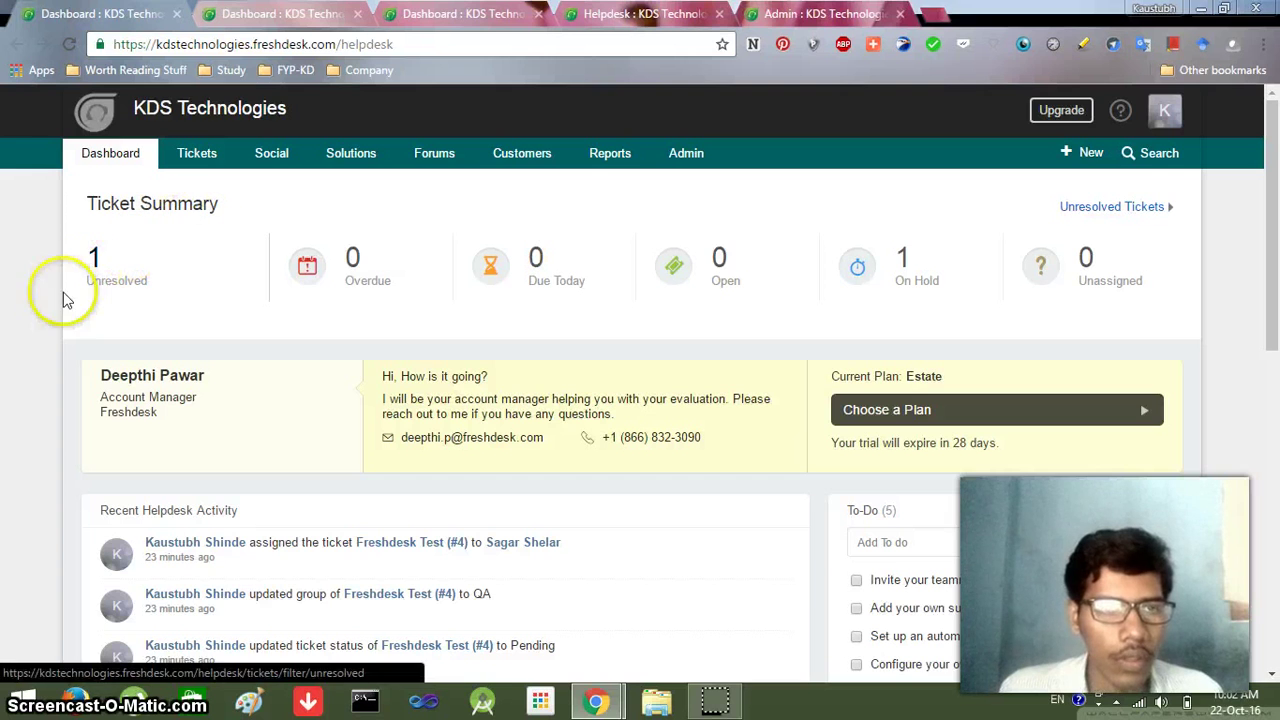
left_click(95, 259)
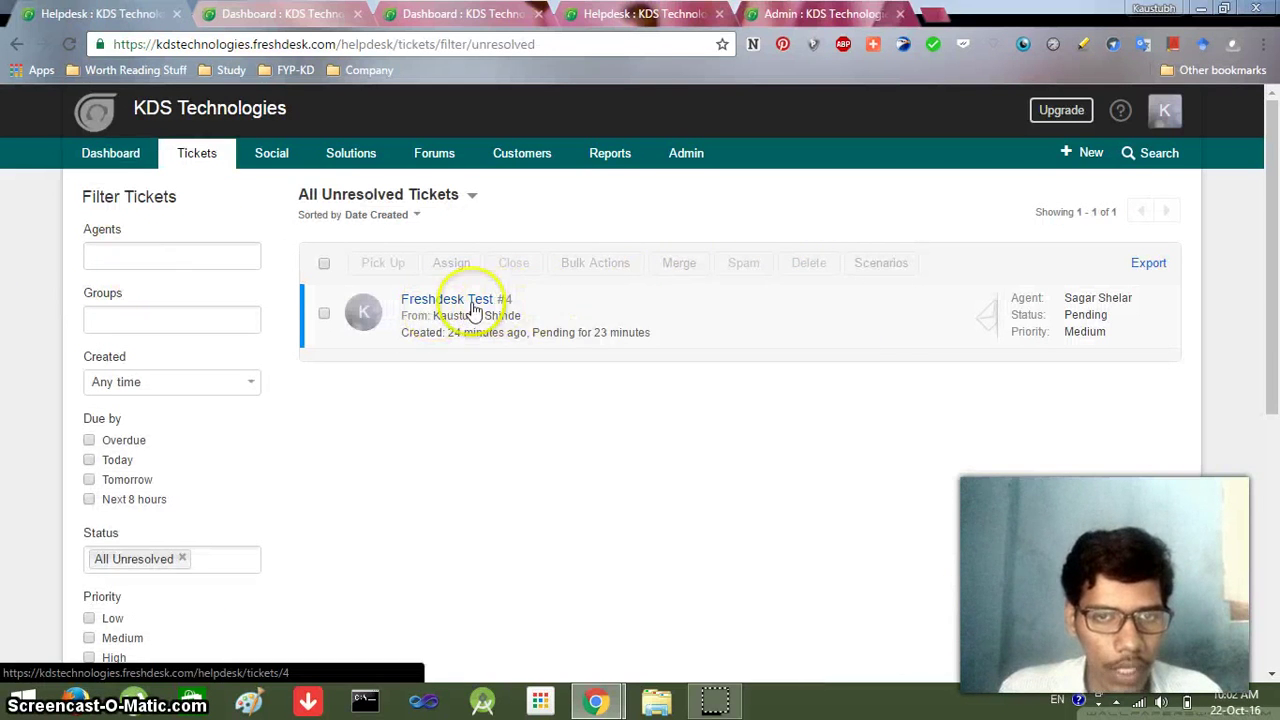
Step: Examine the agent and status choices for the Freshdesk Test ticket in the unresolved list
mouse_move(466, 309)
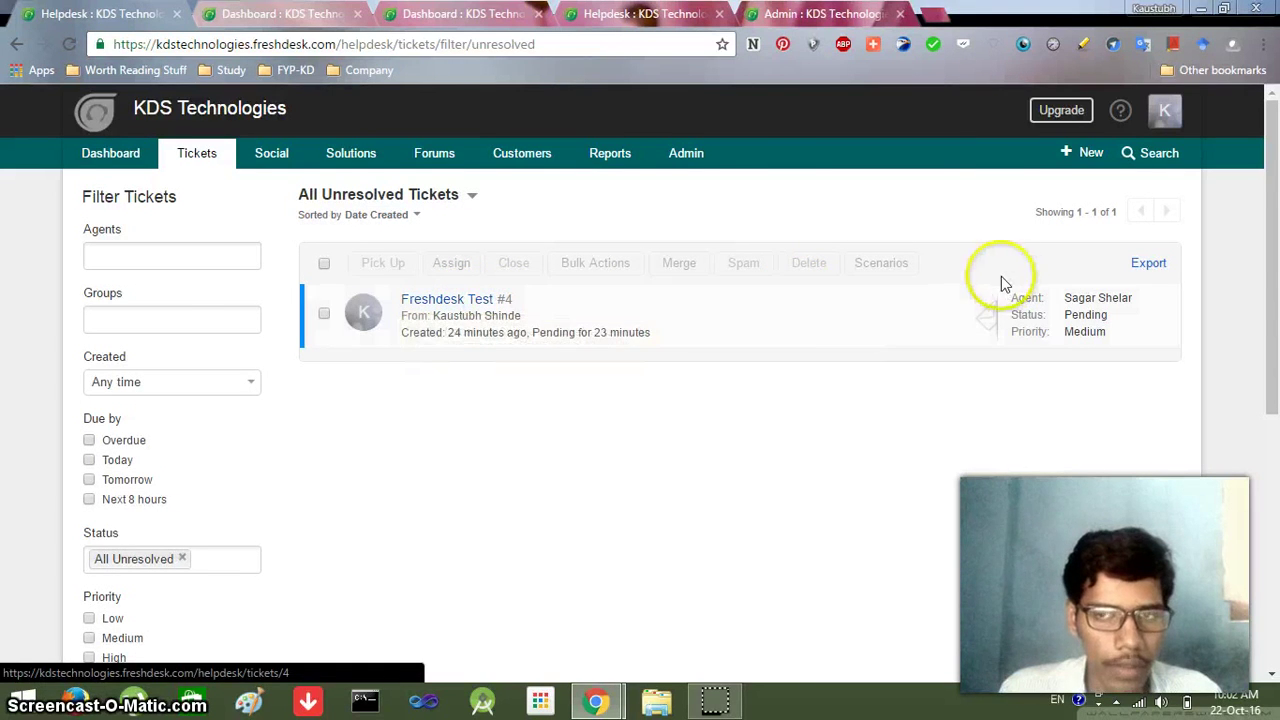
left_click(1160, 302)
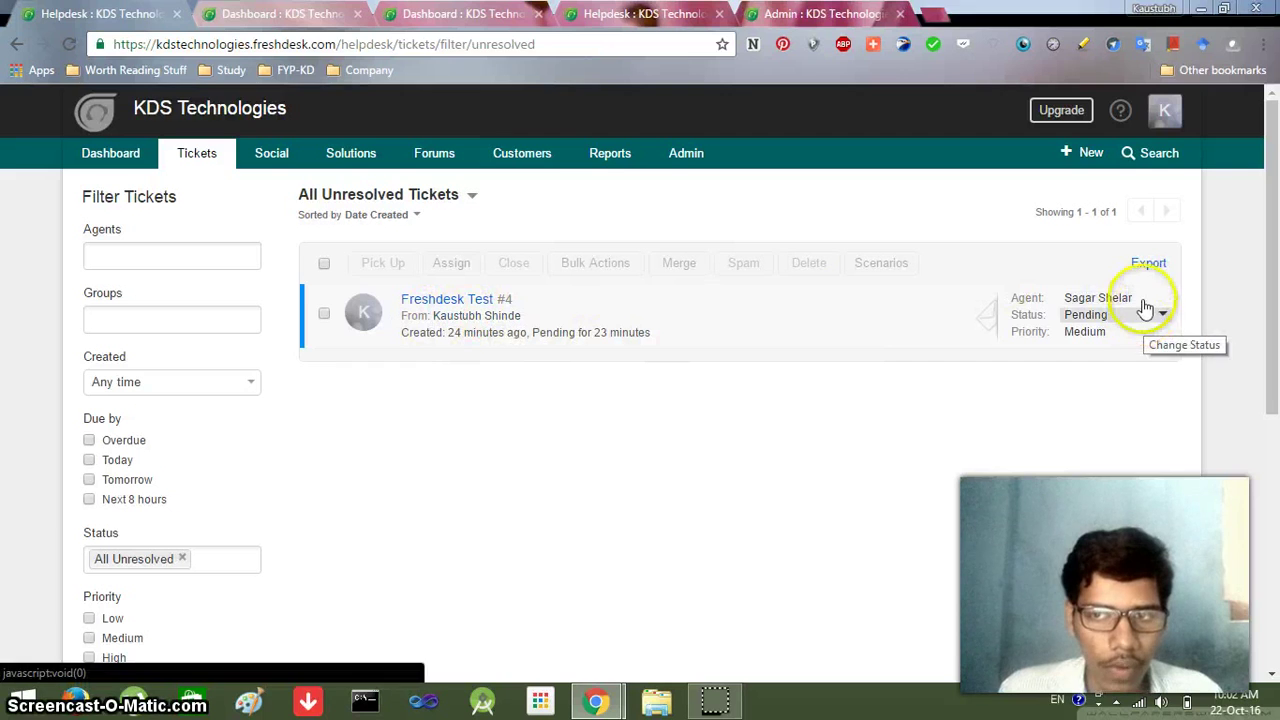
left_click(1160, 302)
left_click(757, 477)
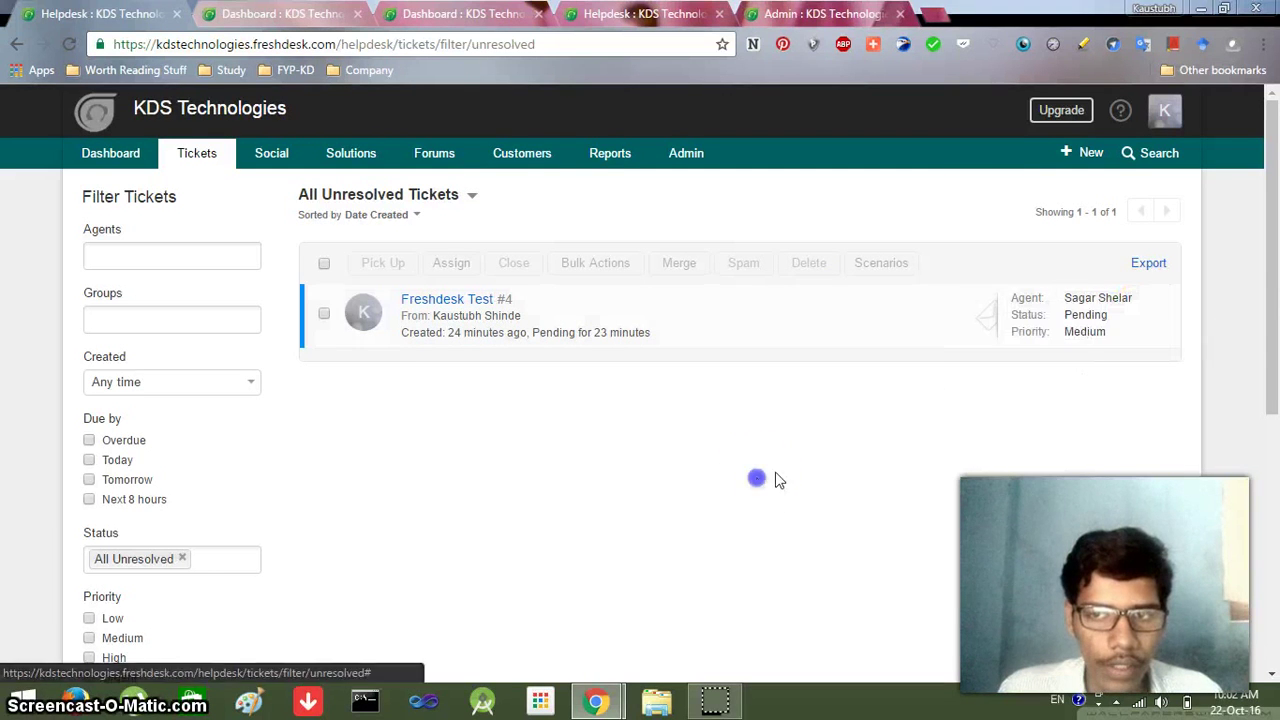
left_click(1136, 315)
left_click_drag(1148, 326, 1120, 397)
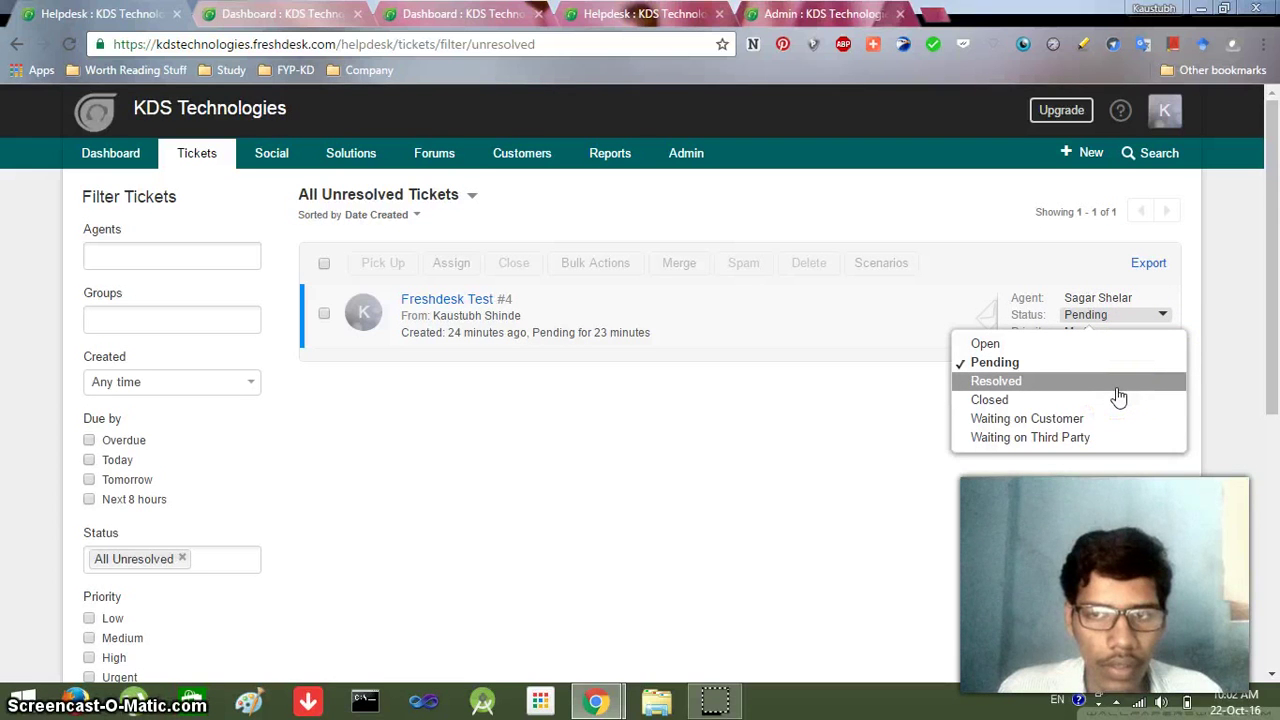
left_click(897, 437)
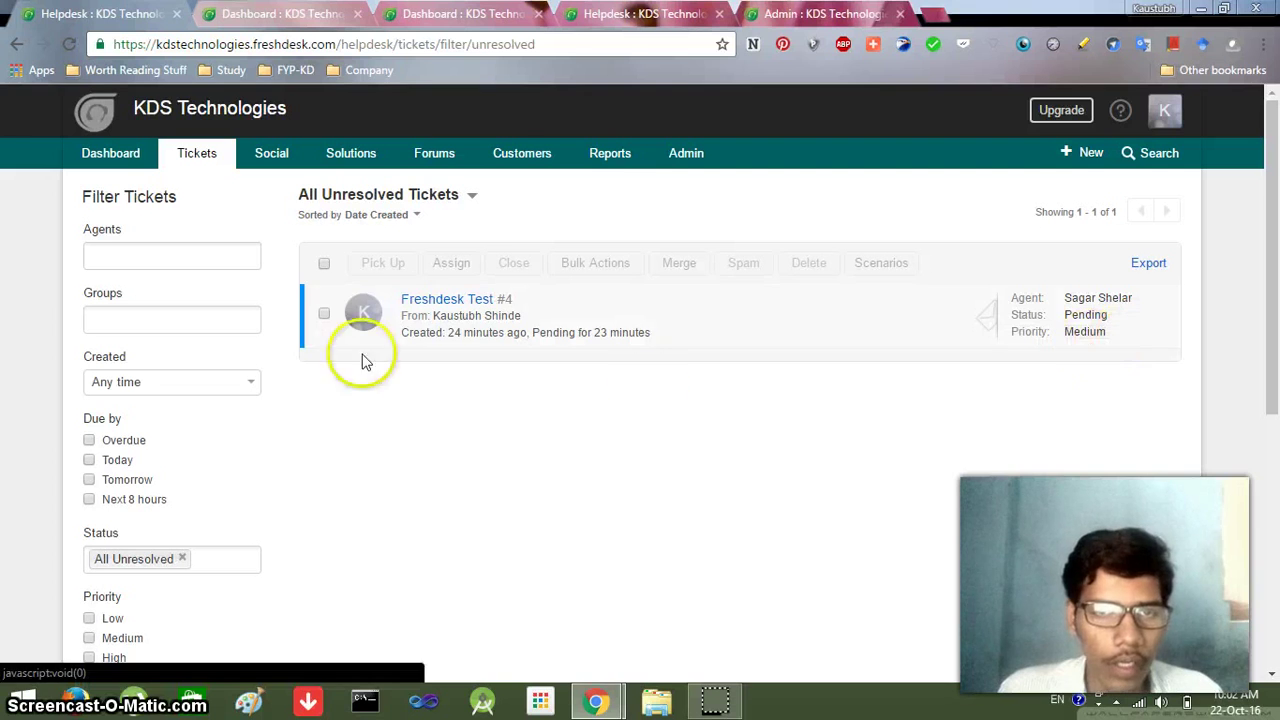
Step: Open the Freshdesk Test ticket and review its message, reply options and requester details
left_click(462, 303)
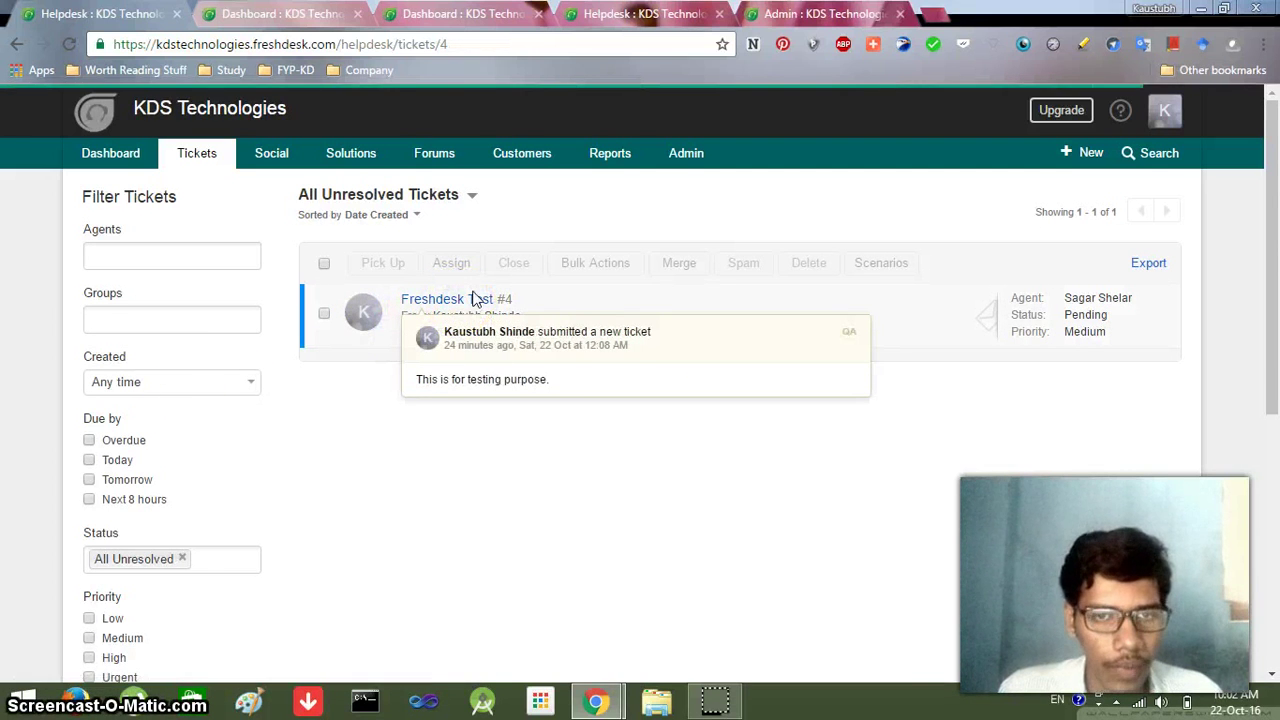
left_click(447, 305)
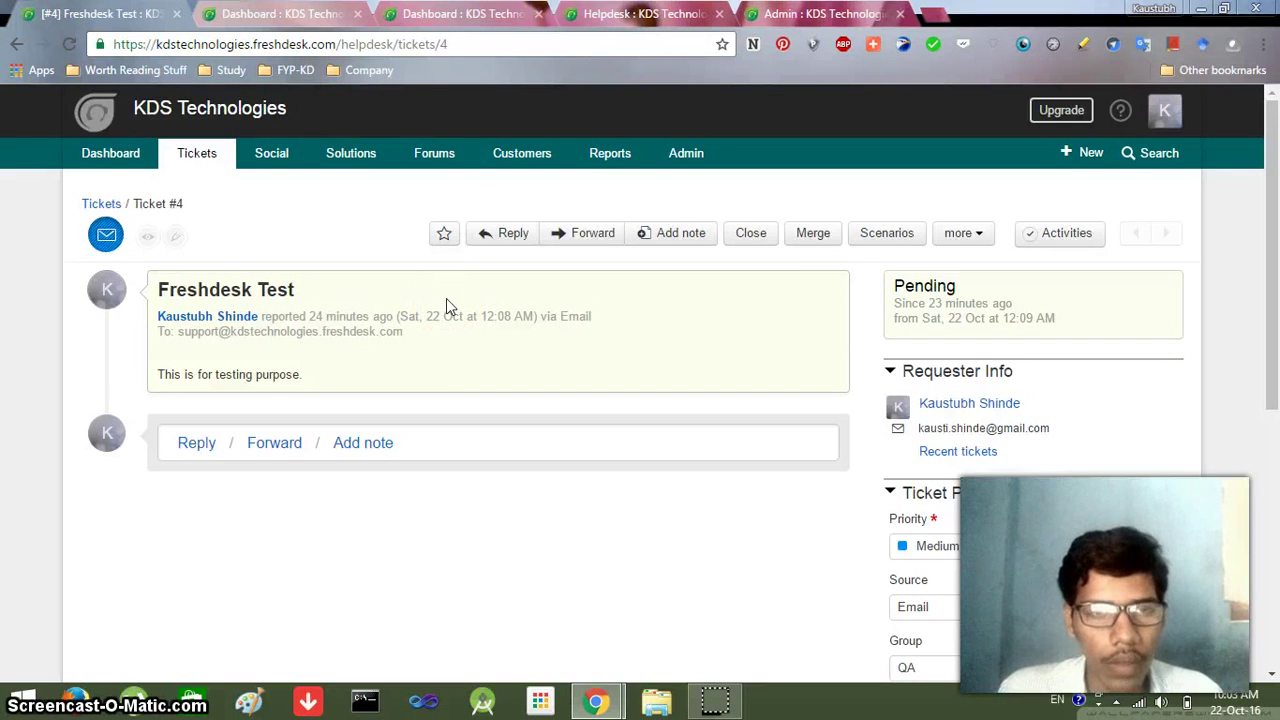
left_click(375, 380)
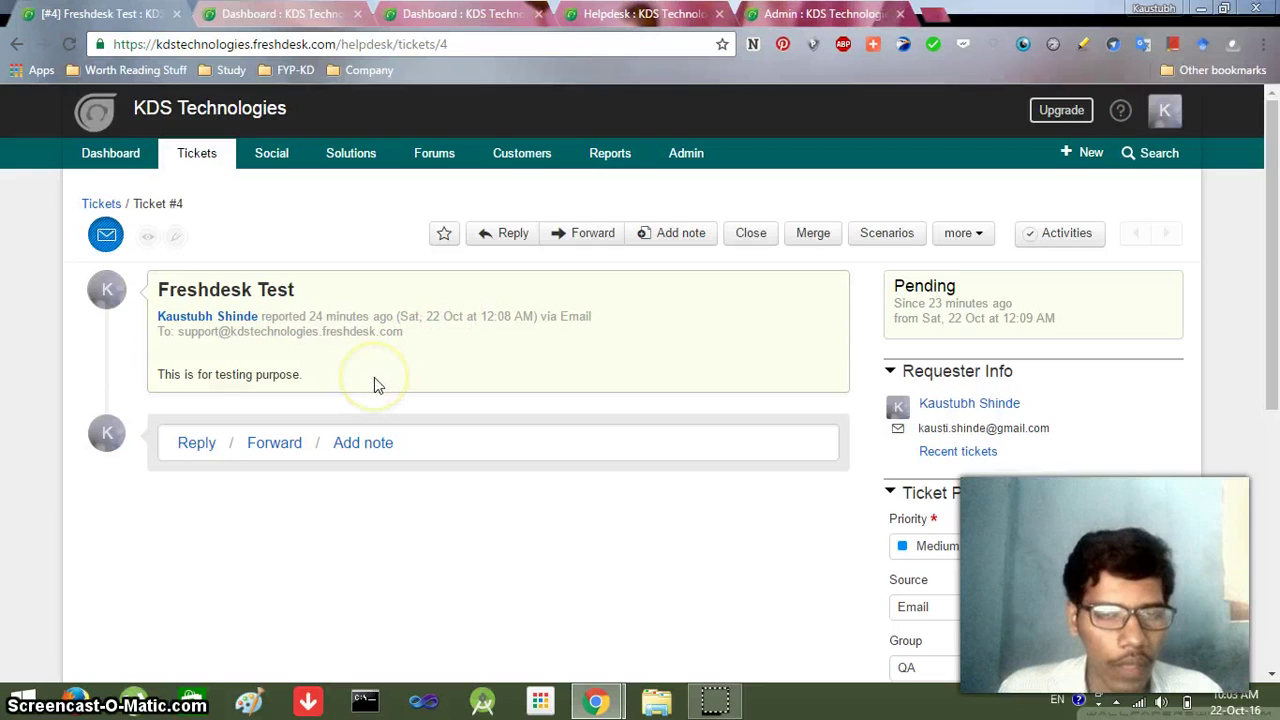
scroll(390, 378, "down", 2)
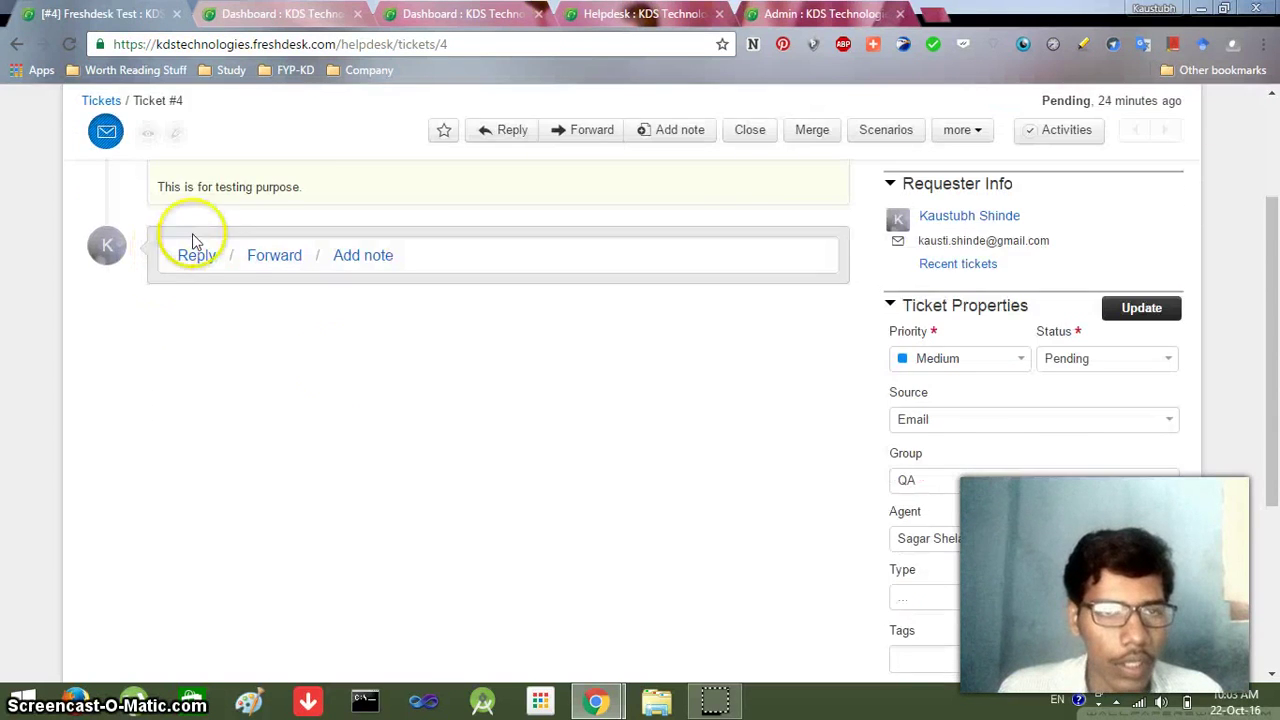
scroll(195, 240, "up", 2)
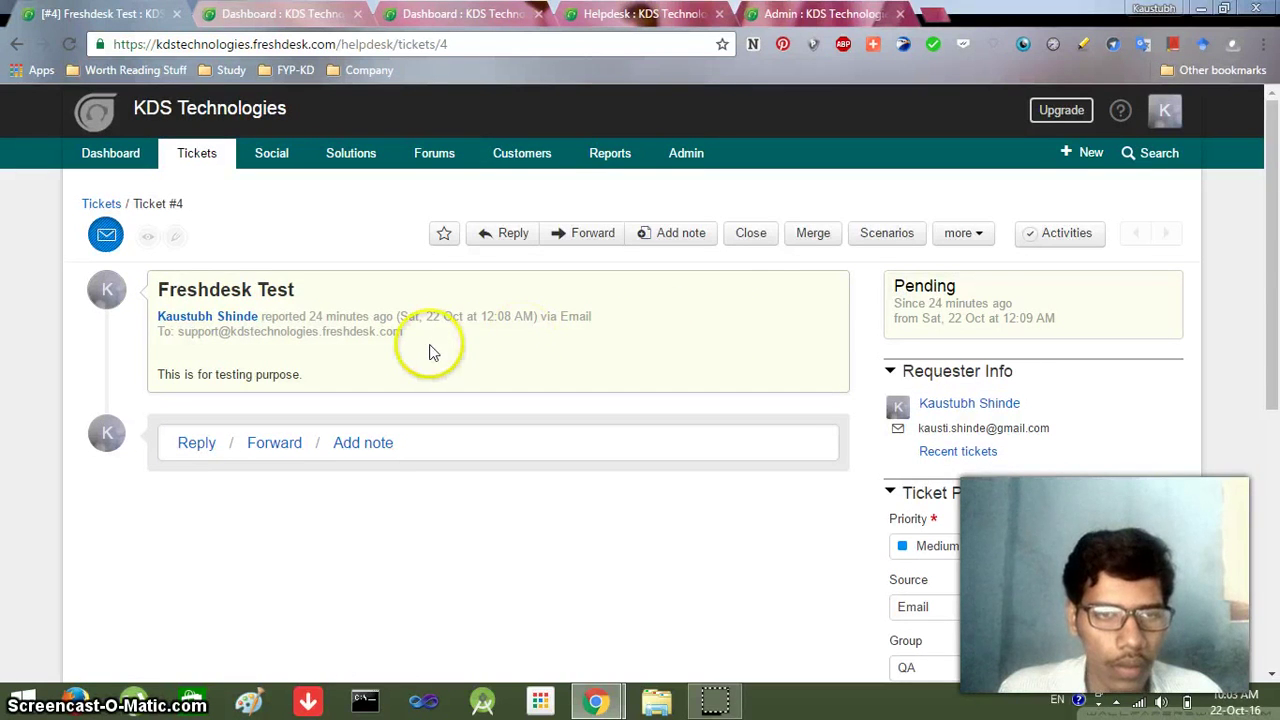
Step: Examine the priority and status choices in the Freshdesk Test ticket's properties
left_click_drag(1275, 238, 1276, 383)
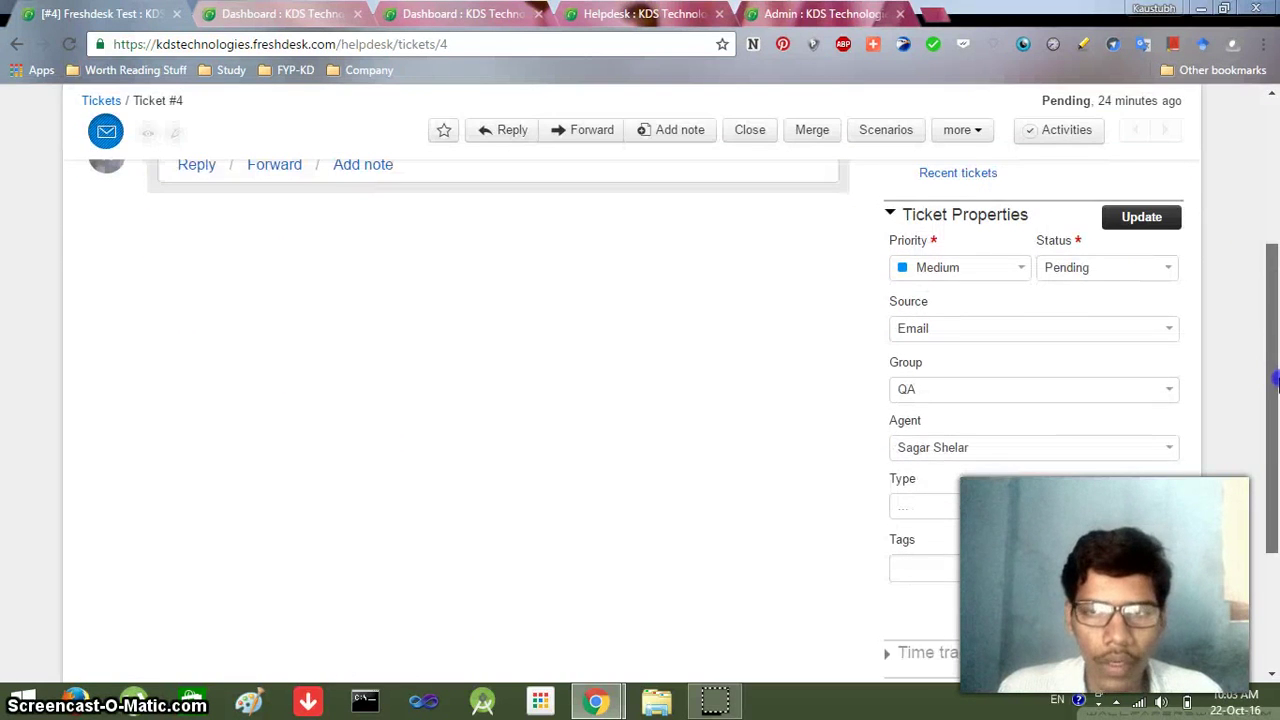
left_click(1015, 270)
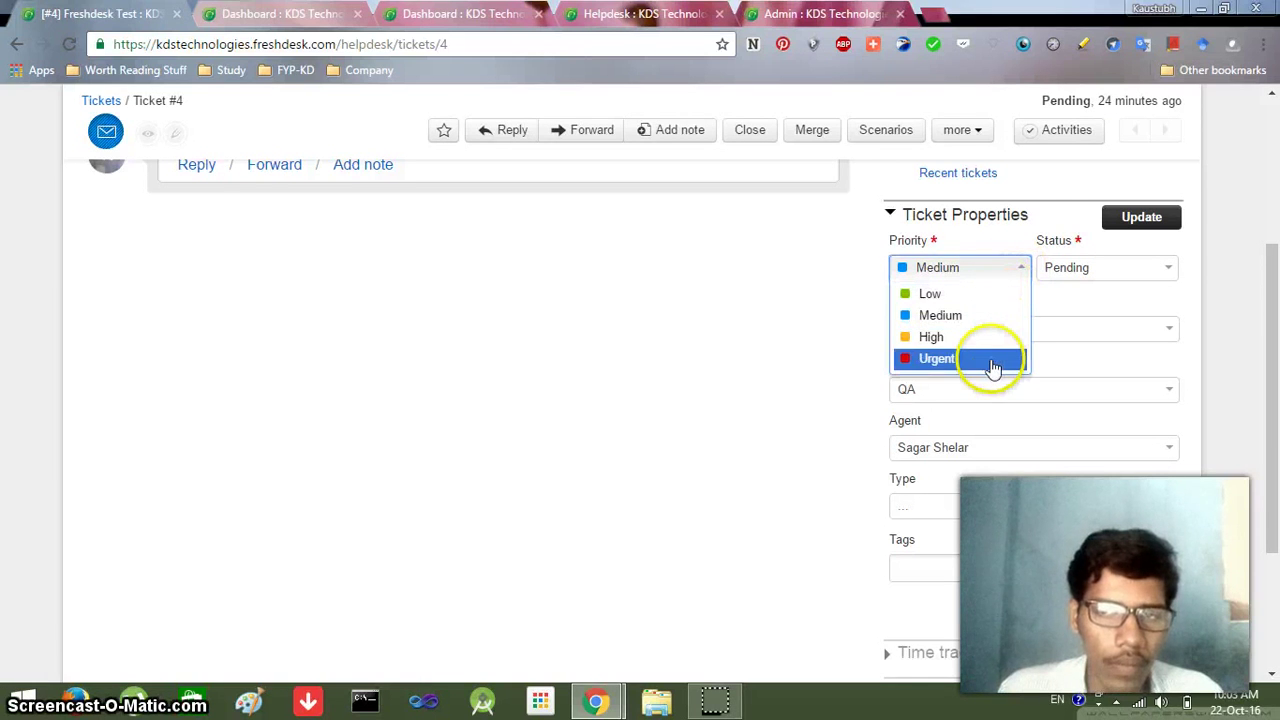
left_click(733, 318)
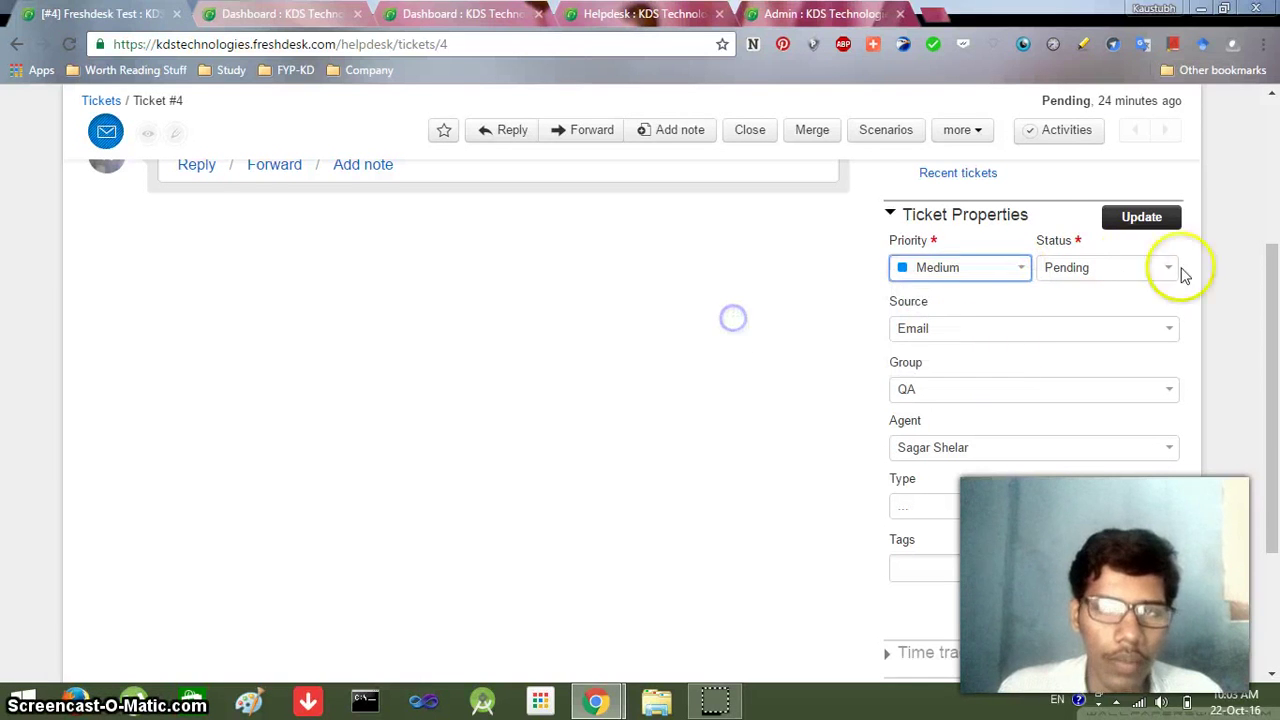
left_click(1151, 274)
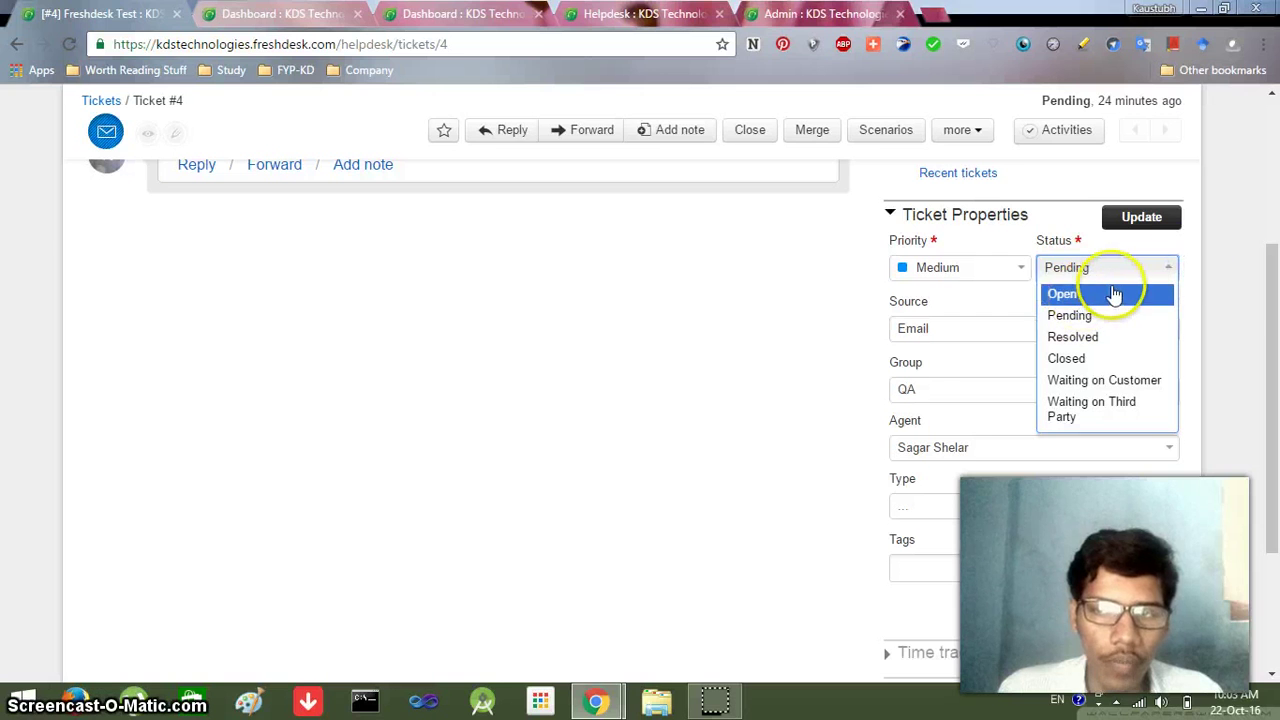
left_click(1189, 290)
left_click(1163, 278)
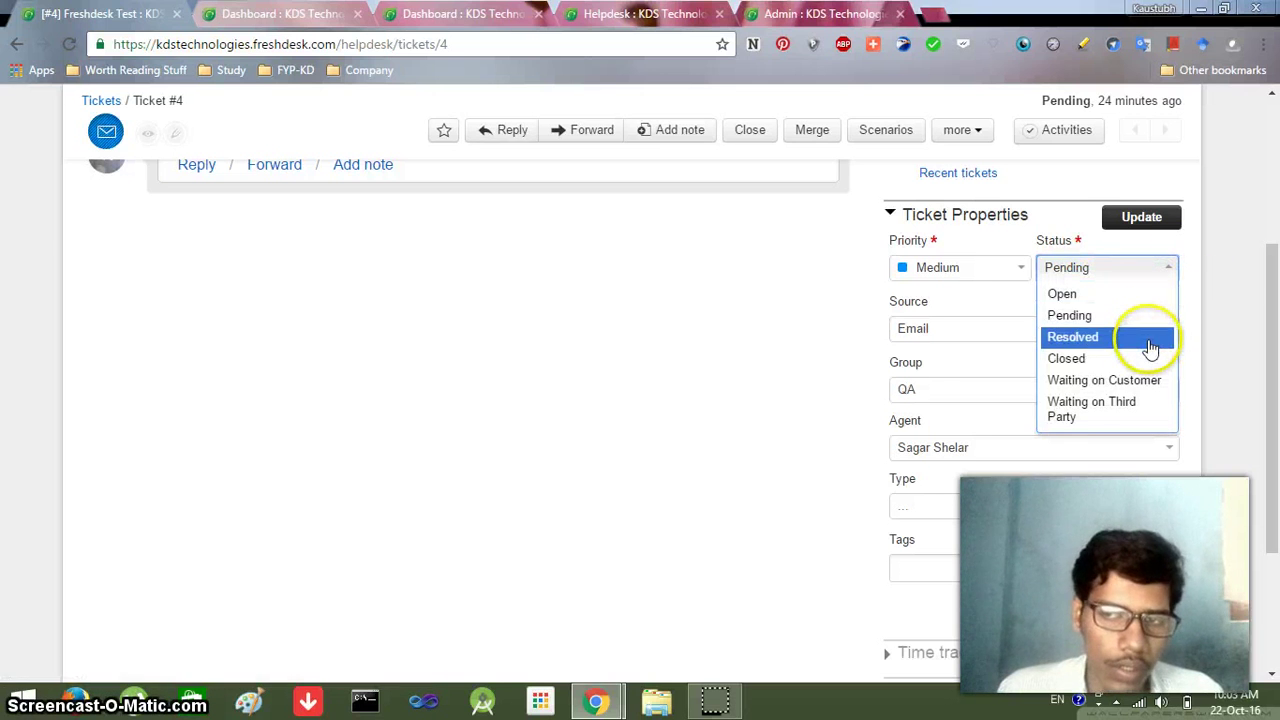
left_click(1184, 260)
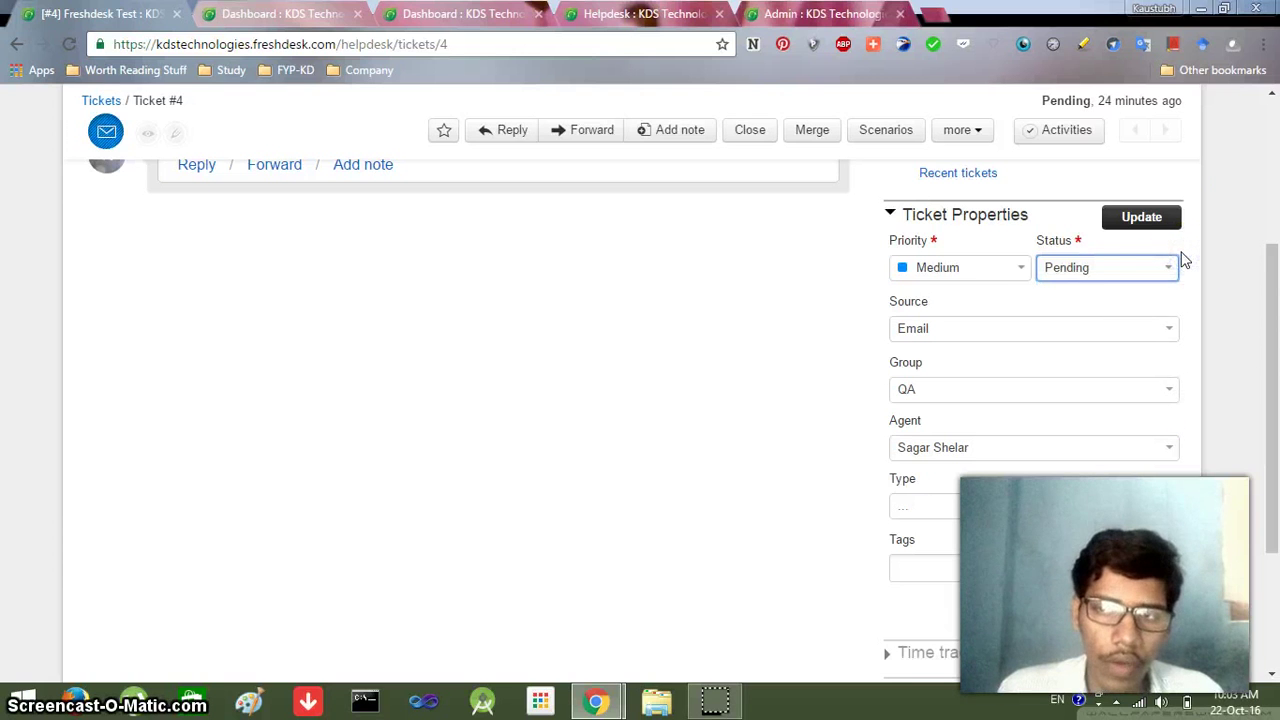
left_click(1162, 274)
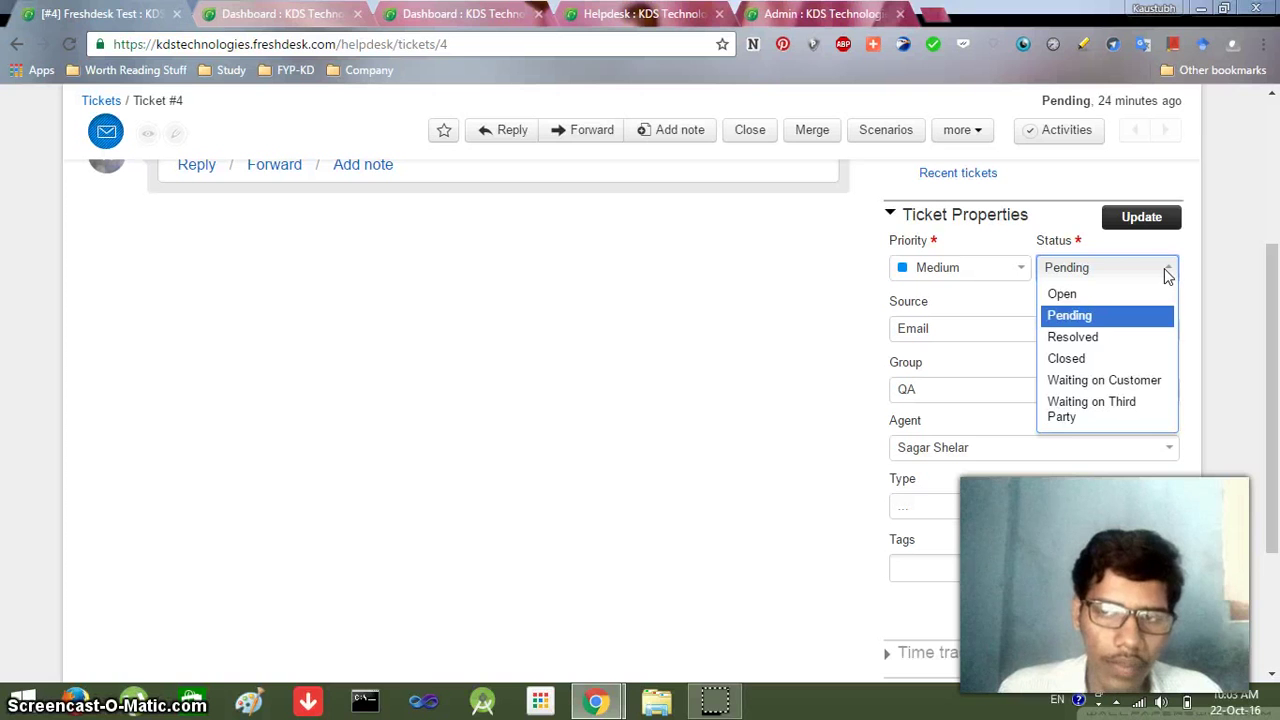
left_click(1166, 274)
Step: Examine the source choices available for the Freshdesk Test ticket
scroll(1243, 286, "down", 1)
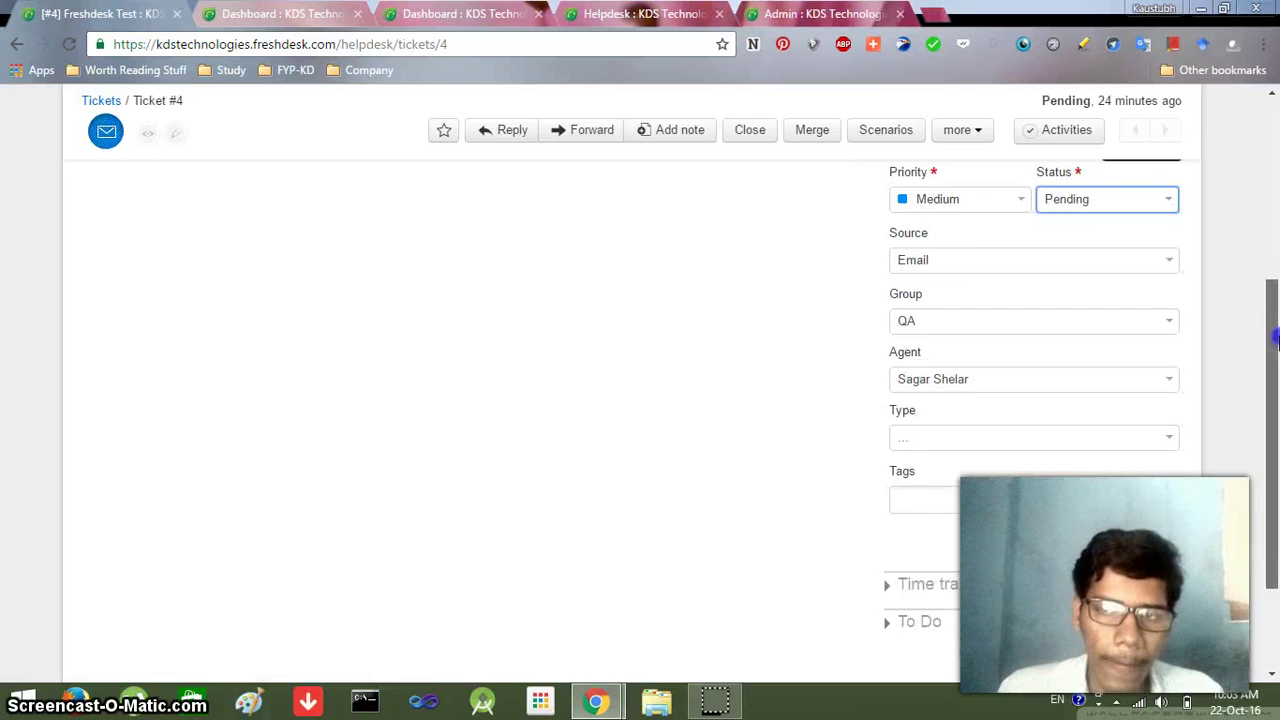
left_click(1169, 262)
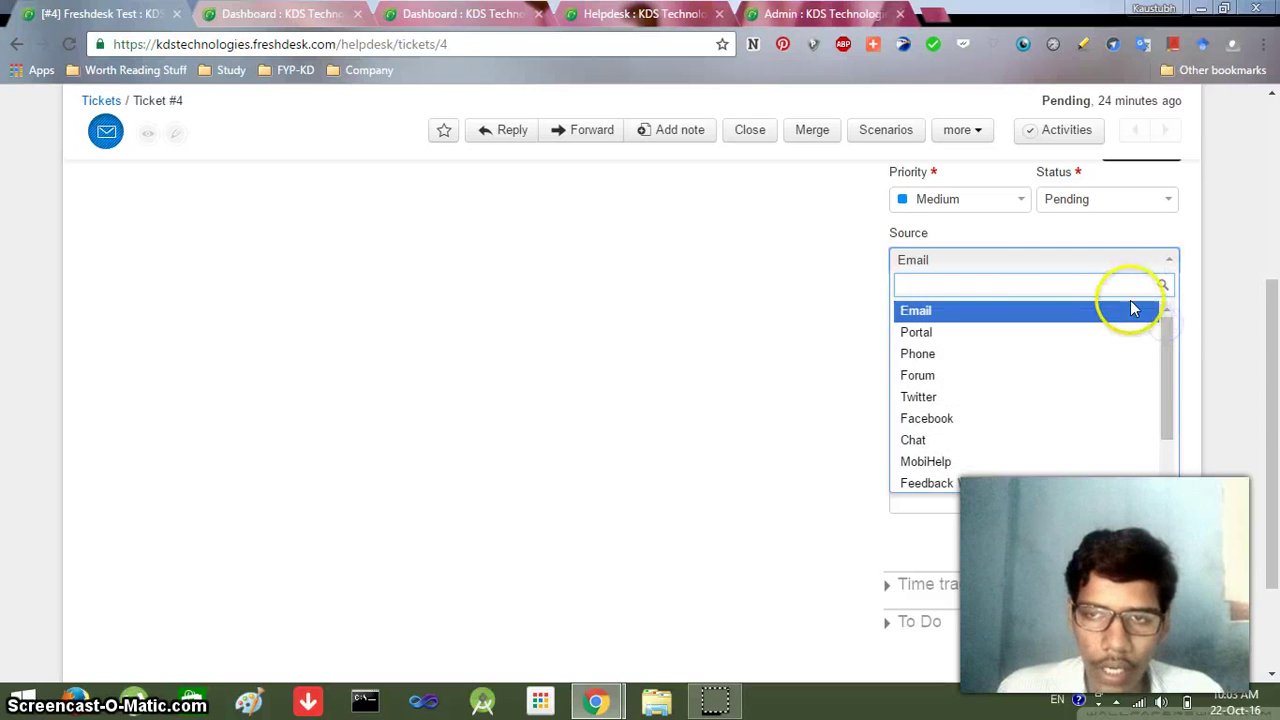
mouse_move(1176, 348)
left_mouse_down()
mouse_move(1166, 380)
mouse_move(1168, 335)
left_mouse_up()
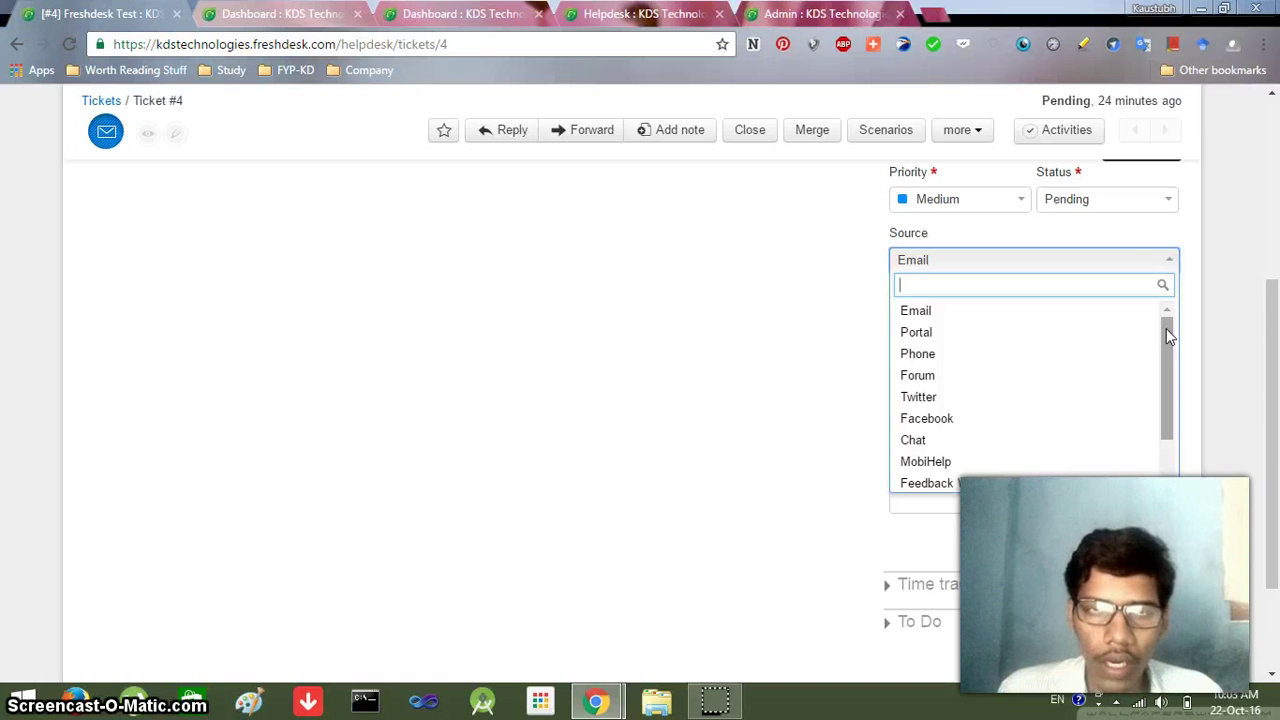
left_click(1173, 238)
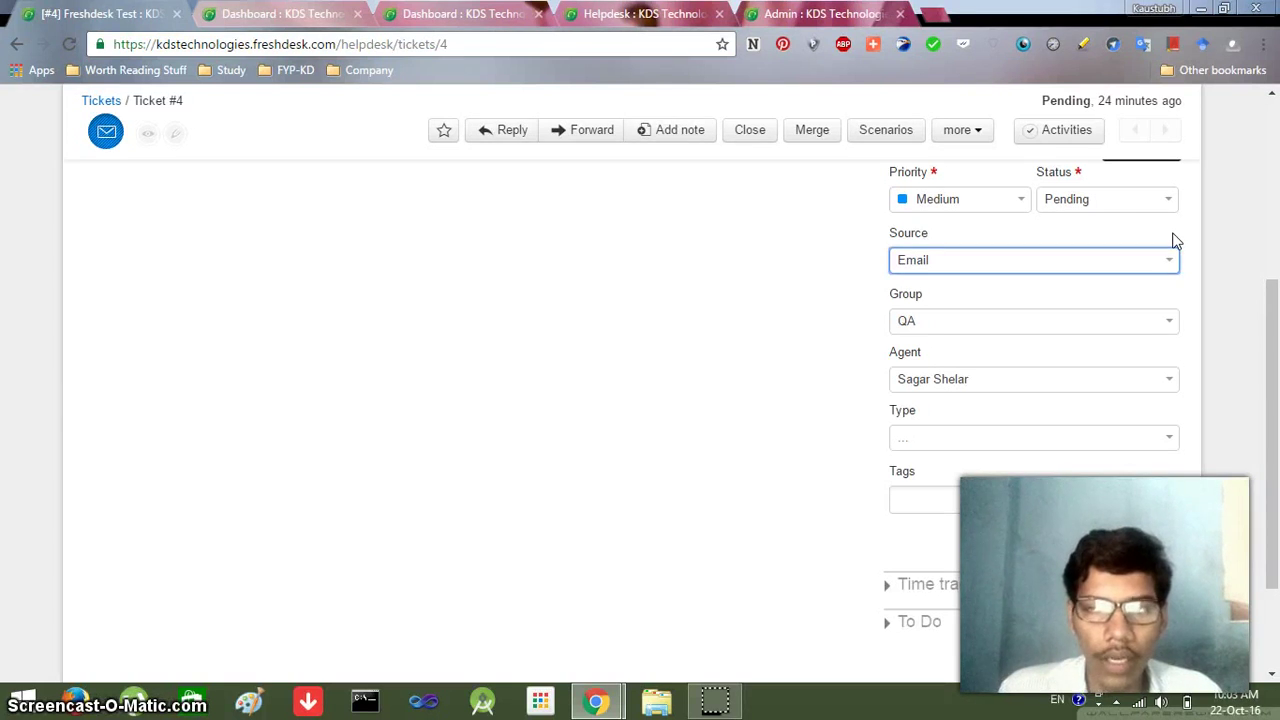
Step: Set the ticket's group to Sales and check which agents can be assigned
mouse_move(1266, 342)
left_mouse_down()
mouse_move(1264, 328)
mouse_move(1254, 357)
left_mouse_up()
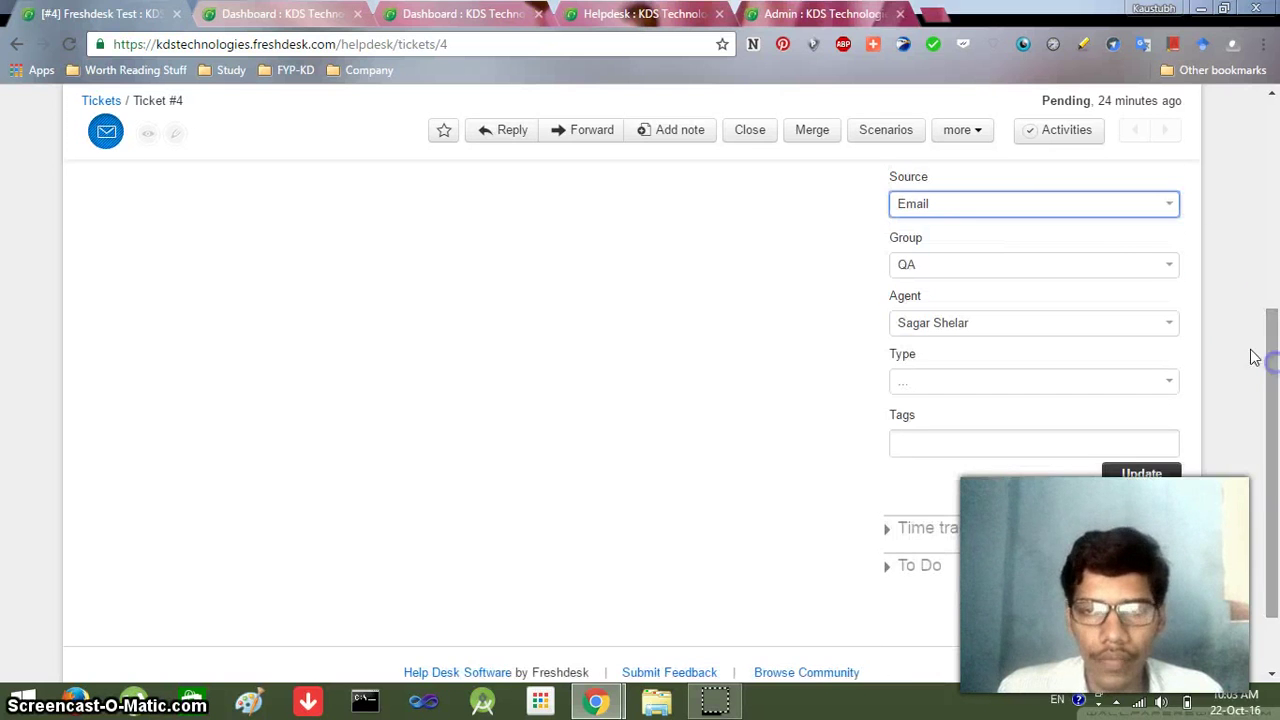
left_click(1168, 266)
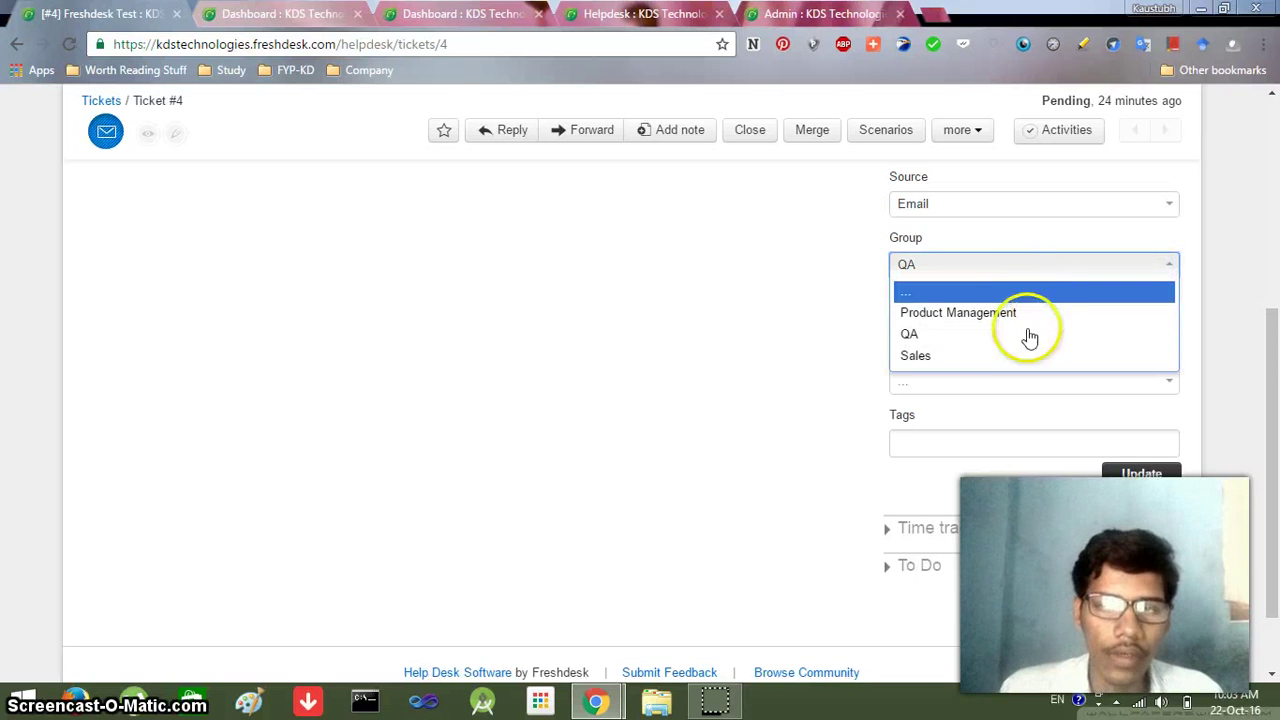
left_click(994, 355)
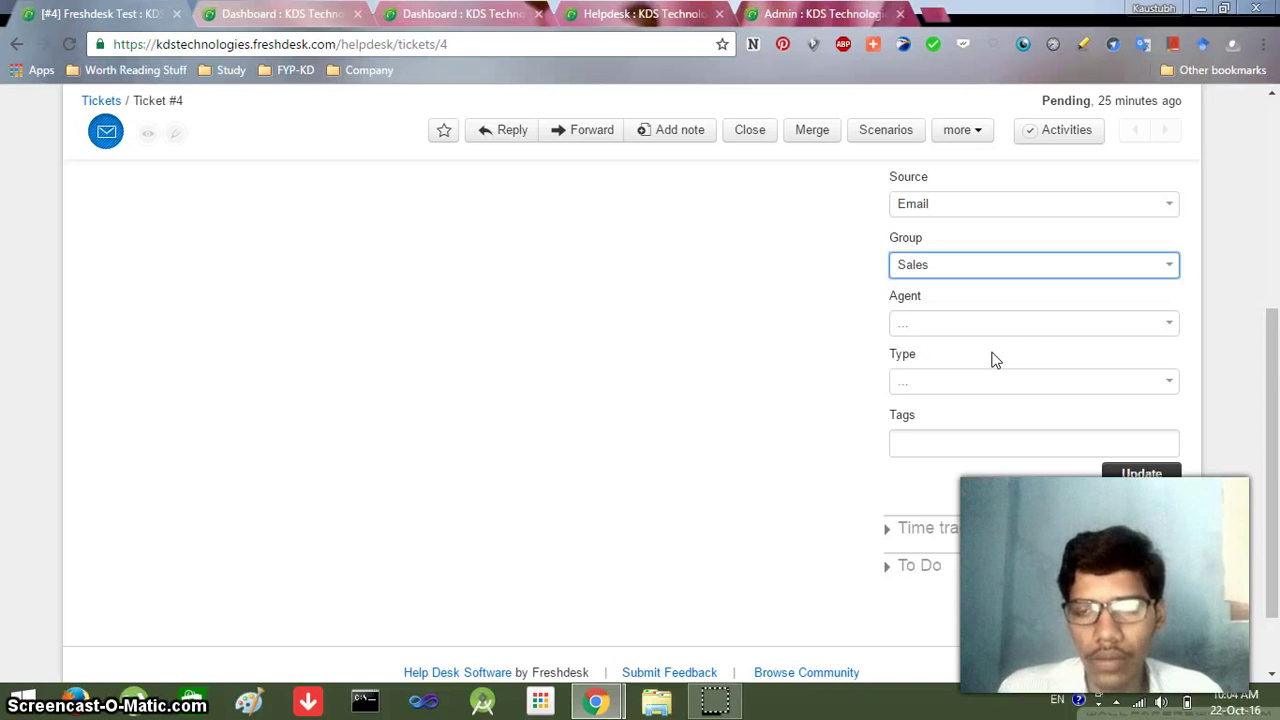
left_click(1148, 322)
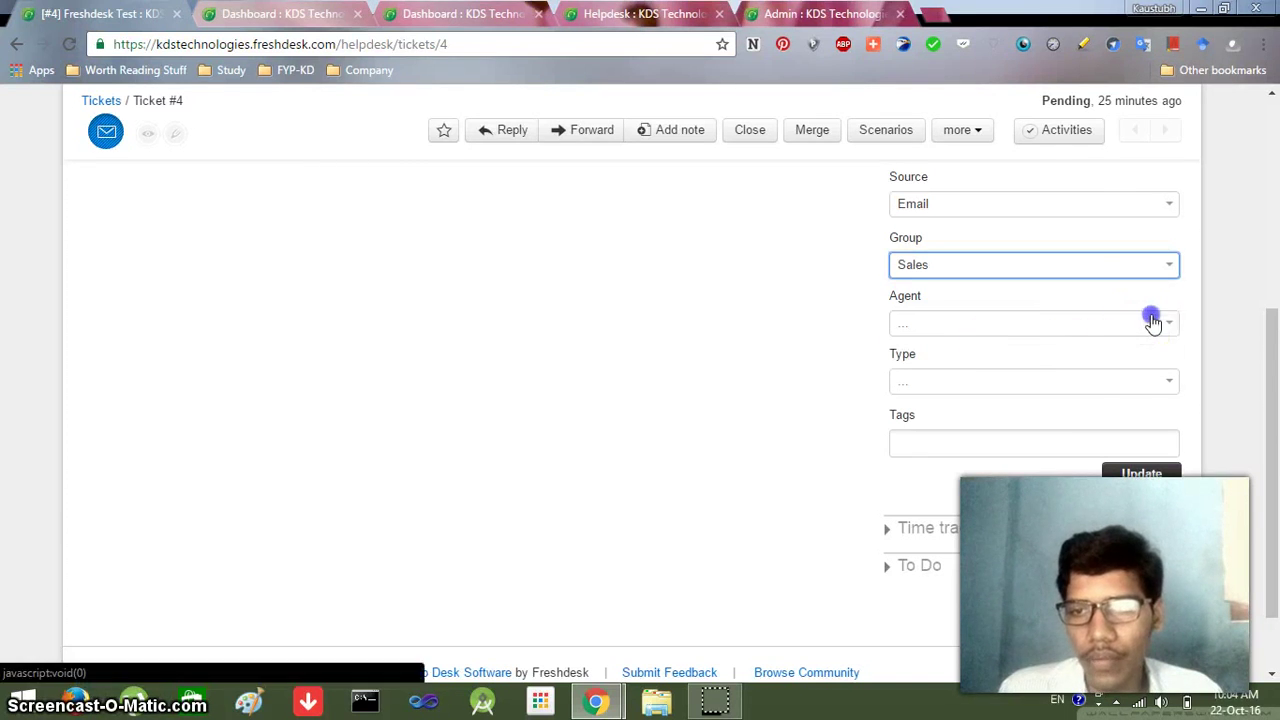
left_click(1106, 293)
Step: Reset the ticket's group to the blank option and examine the agents available for assignment
left_click(1130, 268)
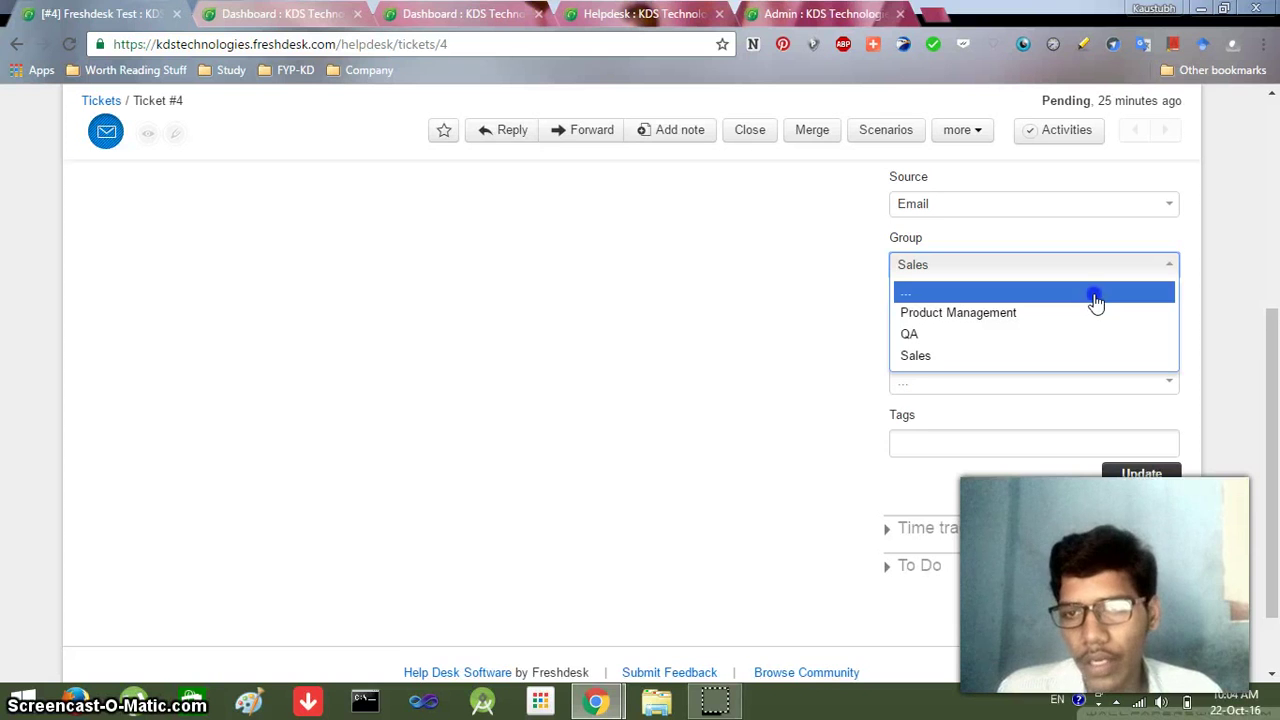
left_click(1096, 300)
left_click(1157, 323)
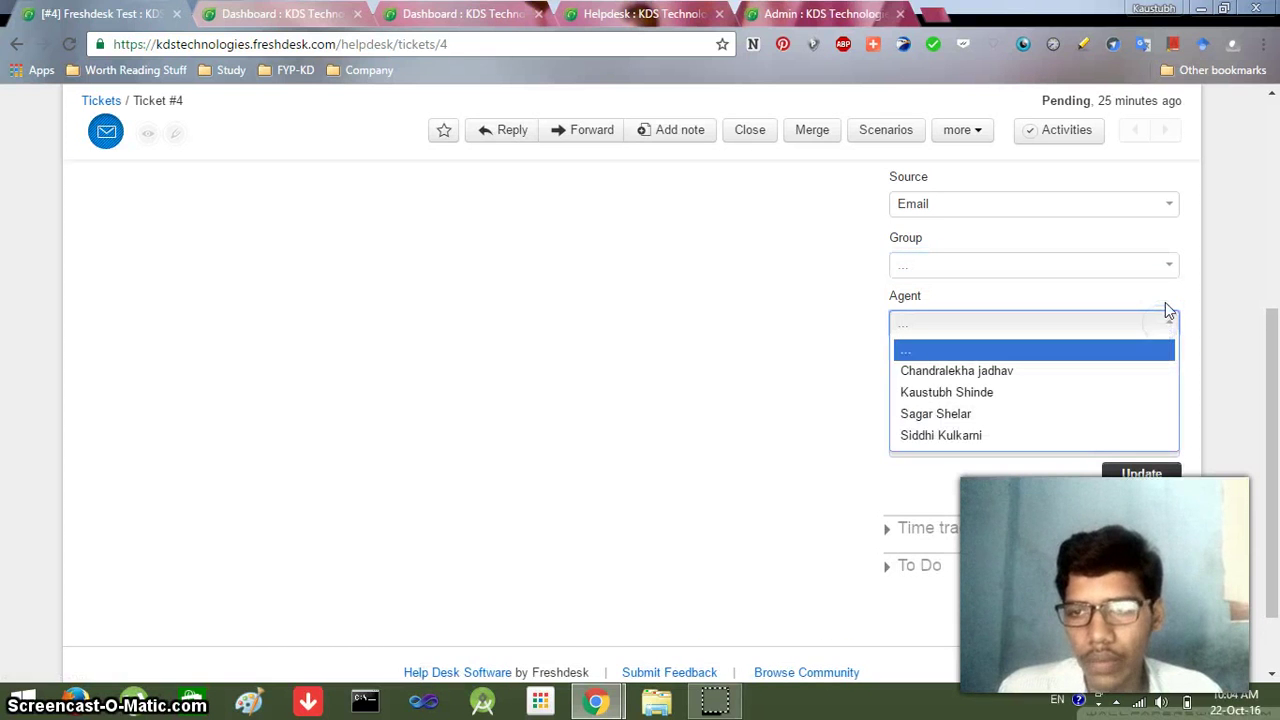
left_click(1165, 310)
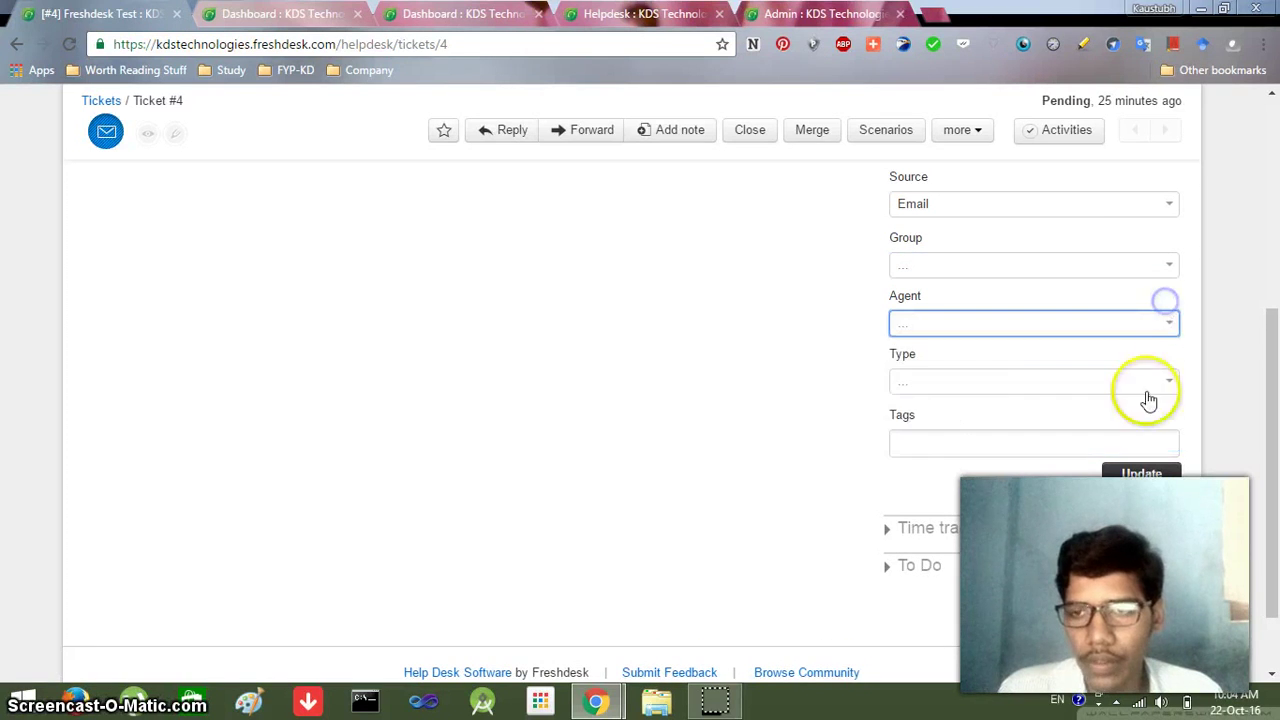
Step: Examine the ticket's type choices and the tags, time tracked and To Do sections
left_click(1170, 378)
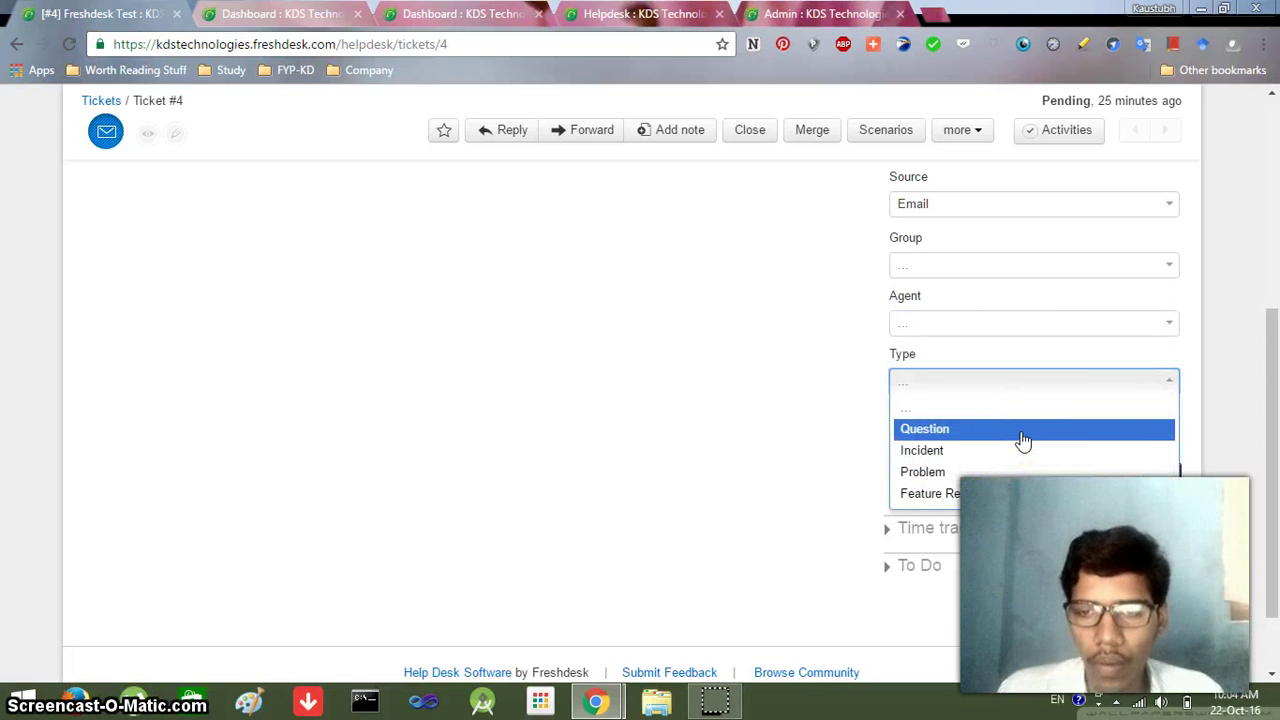
left_click(1184, 352)
scroll(1200, 390, "down", 1)
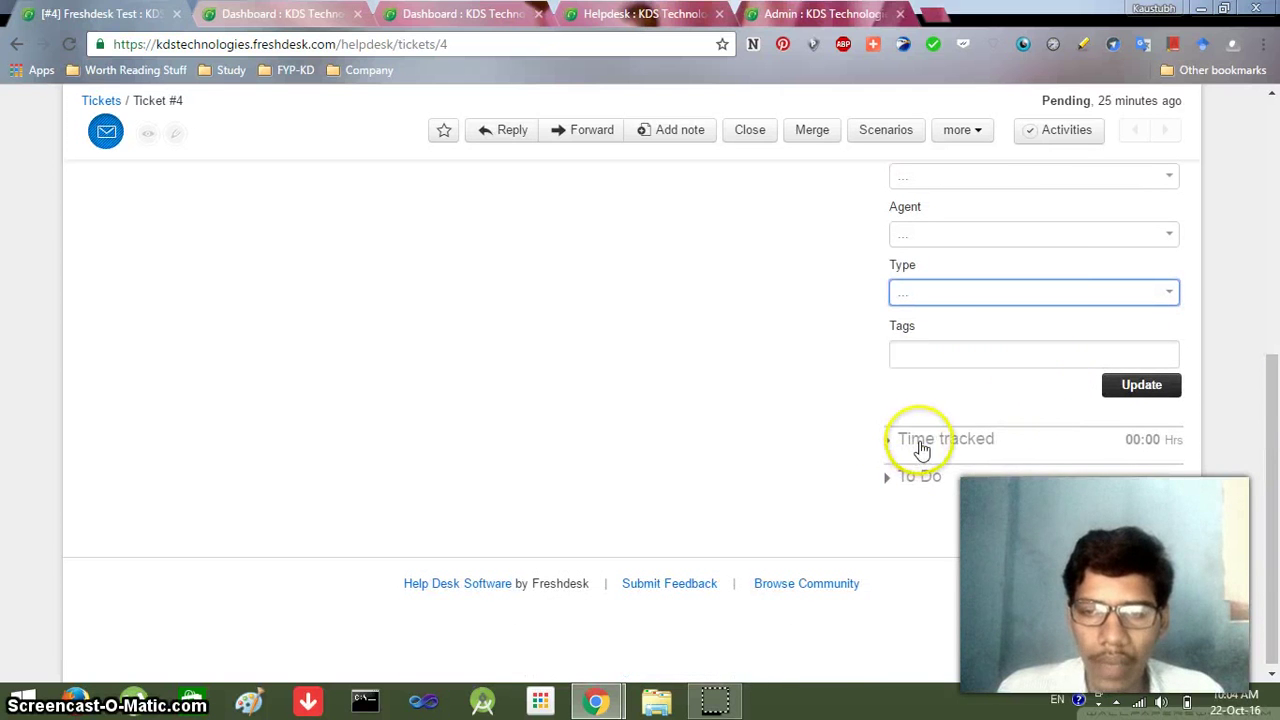
left_click_drag(1278, 470, 1276, 440)
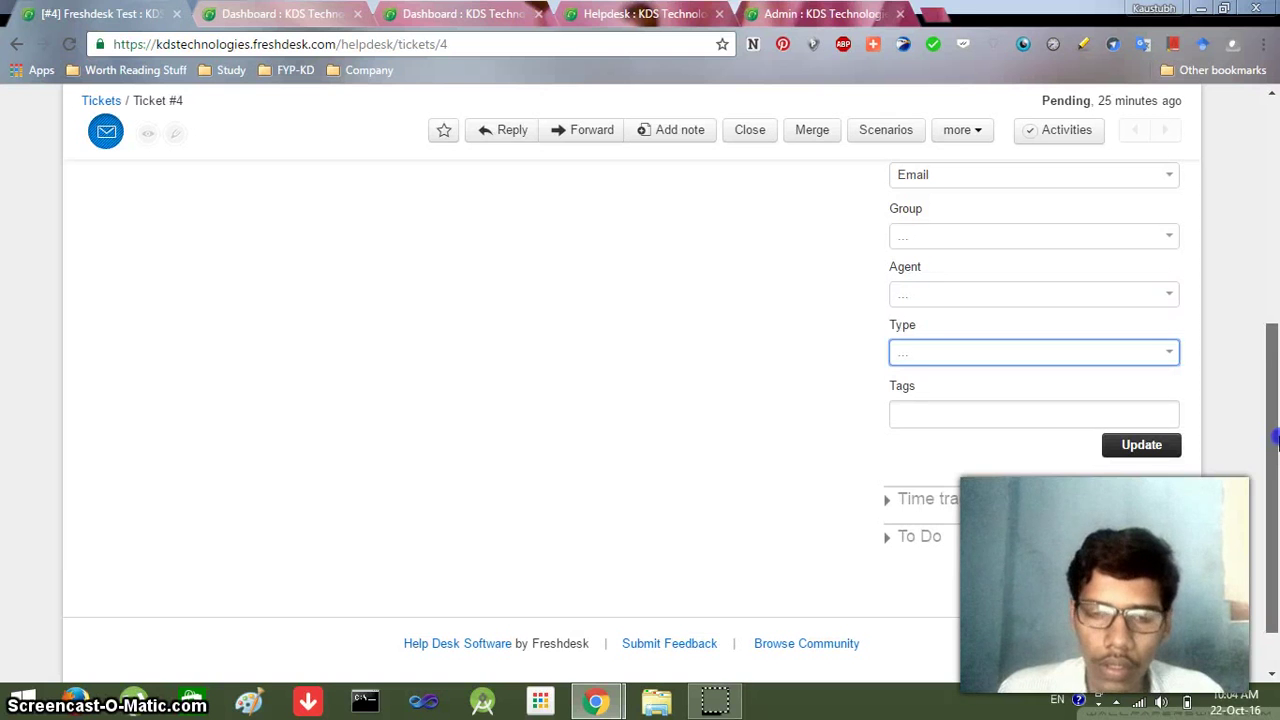
left_click_drag(1277, 440, 1277, 472)
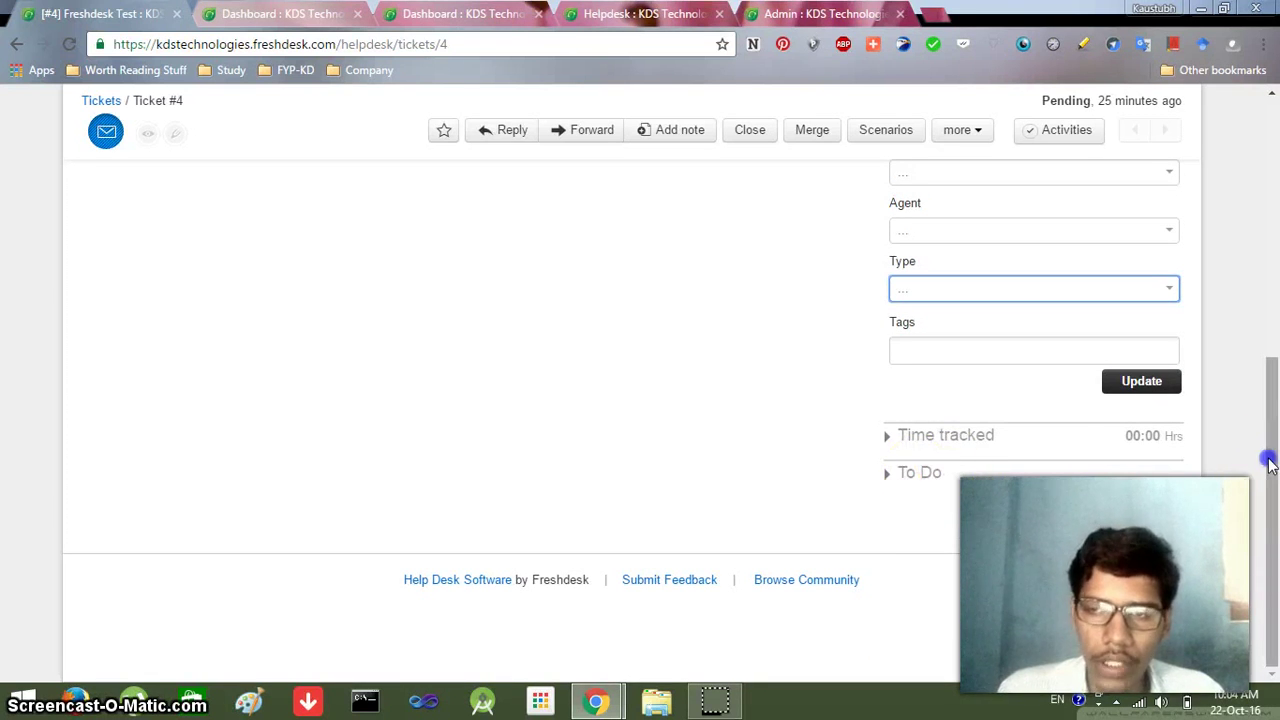
left_click_drag(1270, 463, 1275, 218)
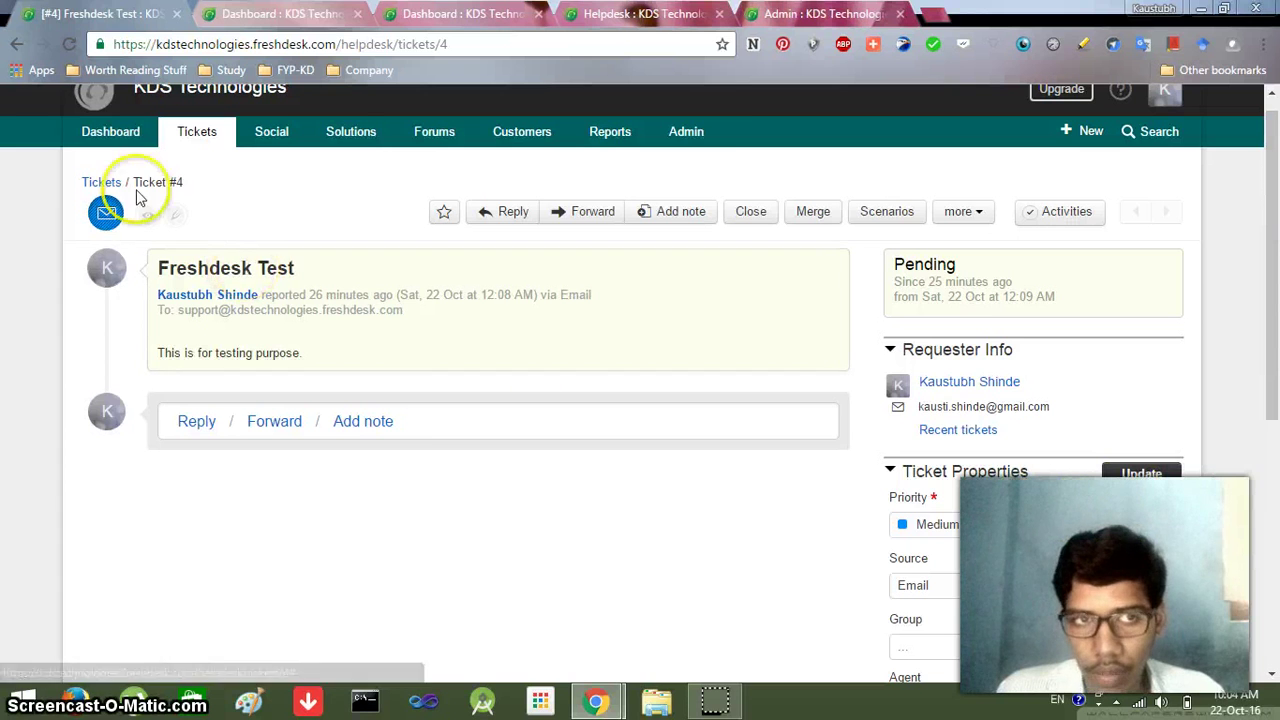
Step: Set the Freshdesk Test ticket's status to Resolved and update the ticket
mouse_move(1276, 222)
left_mouse_down()
mouse_move(1277, 211)
mouse_move(1278, 236)
left_mouse_up()
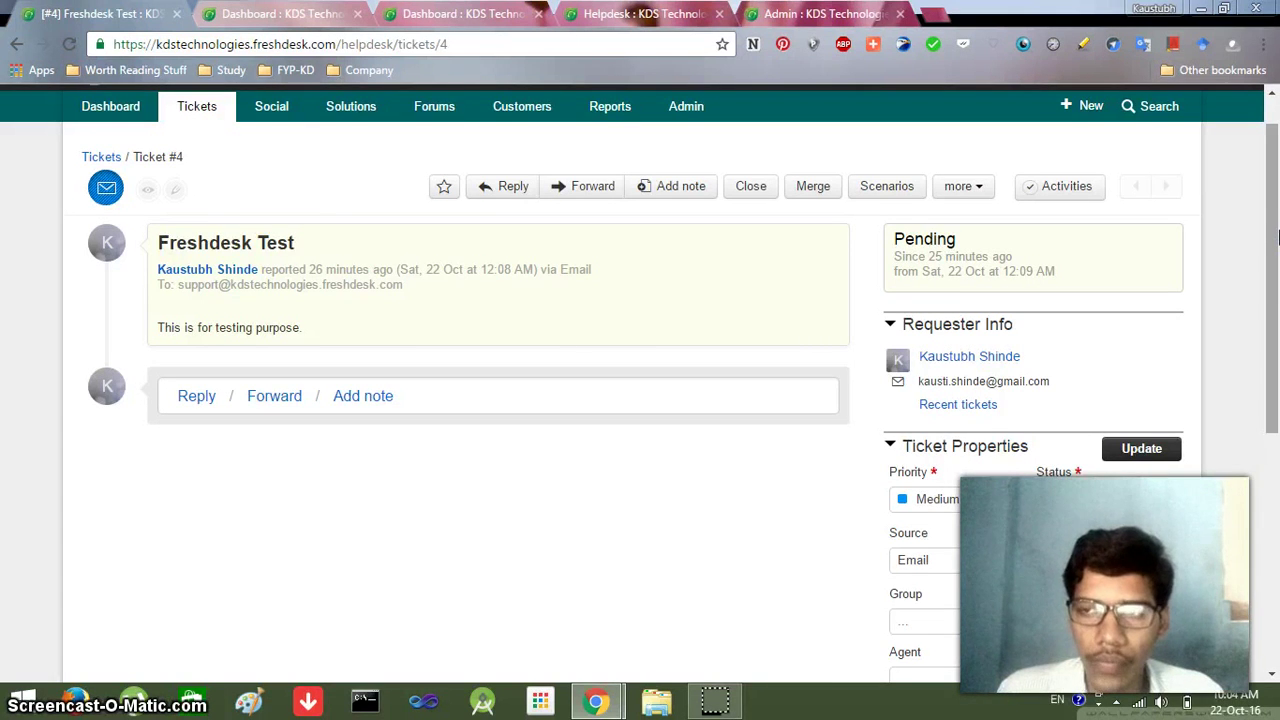
scroll(1175, 405, "down", 1)
left_click(1144, 393)
left_click(1098, 463)
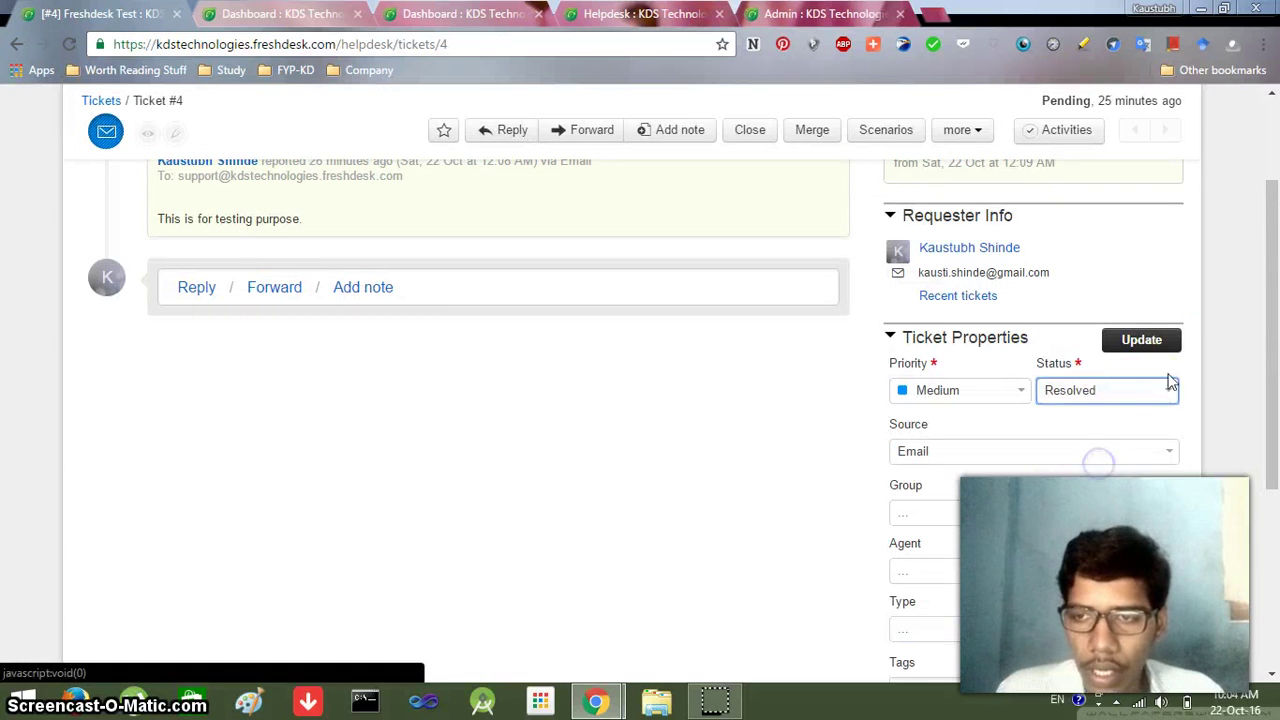
left_click(1152, 342)
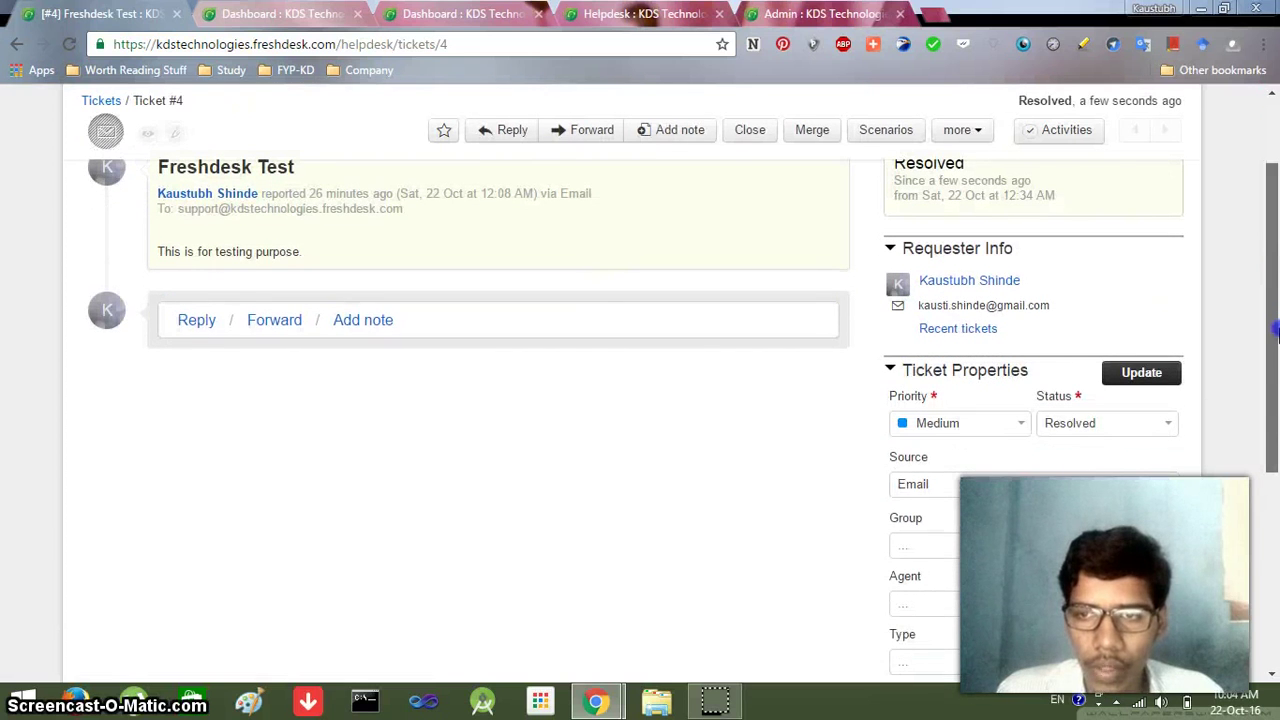
Step: Open the requester's contact page in a new tab and review the contact details and recent conversations
right_click(975, 288)
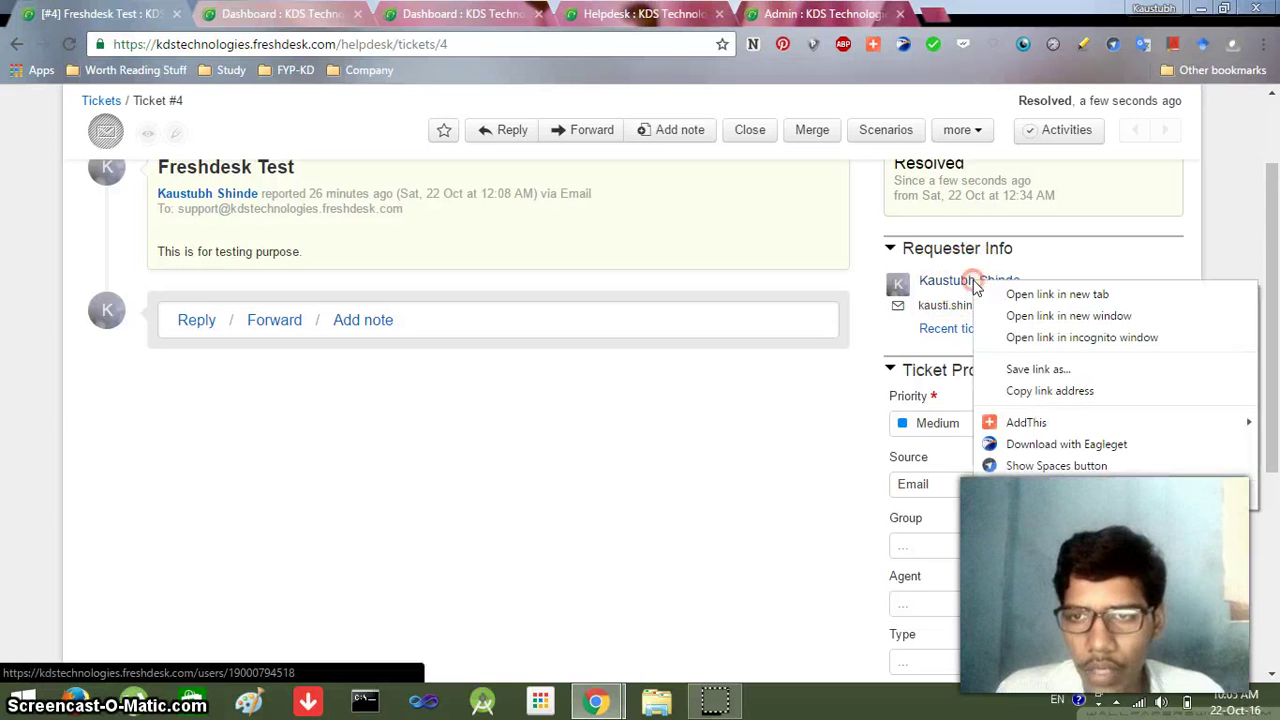
left_click(1012, 300)
left_click(283, 20)
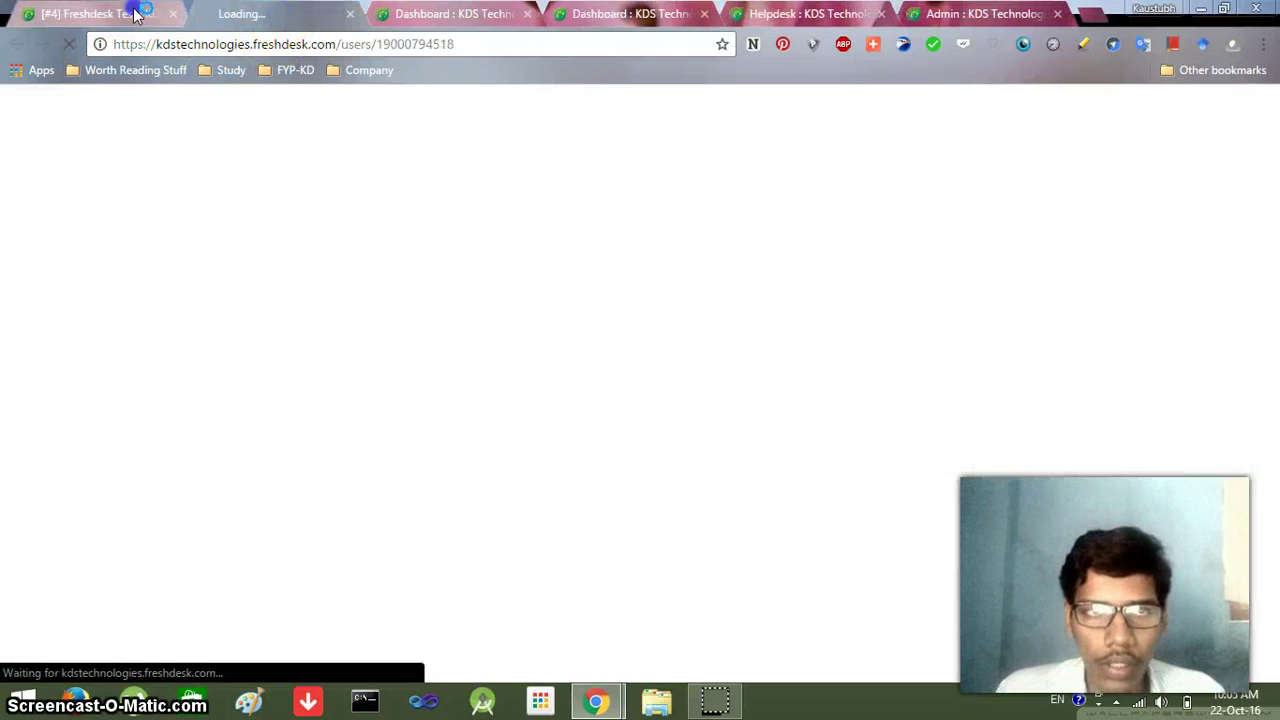
left_click(100, 14)
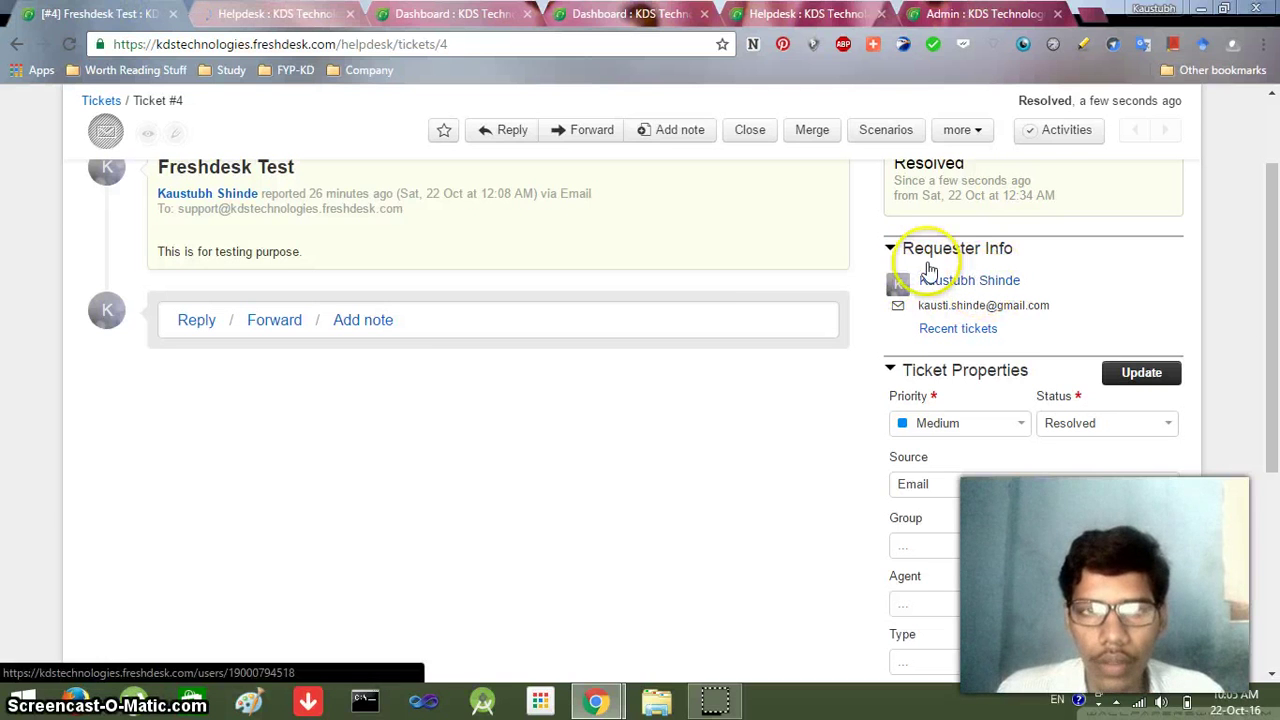
left_click(283, 14)
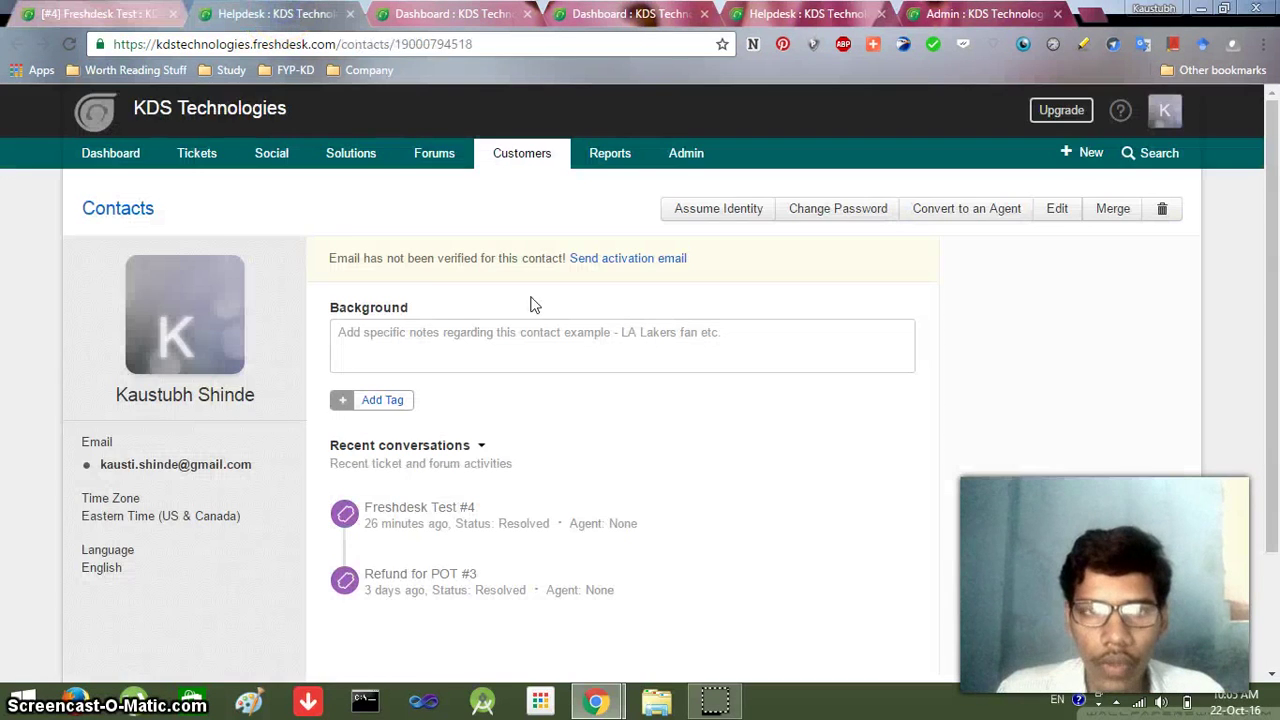
mouse_move(1270, 268)
left_mouse_down()
mouse_move(1277, 340)
mouse_move(1277, 268)
left_mouse_up()
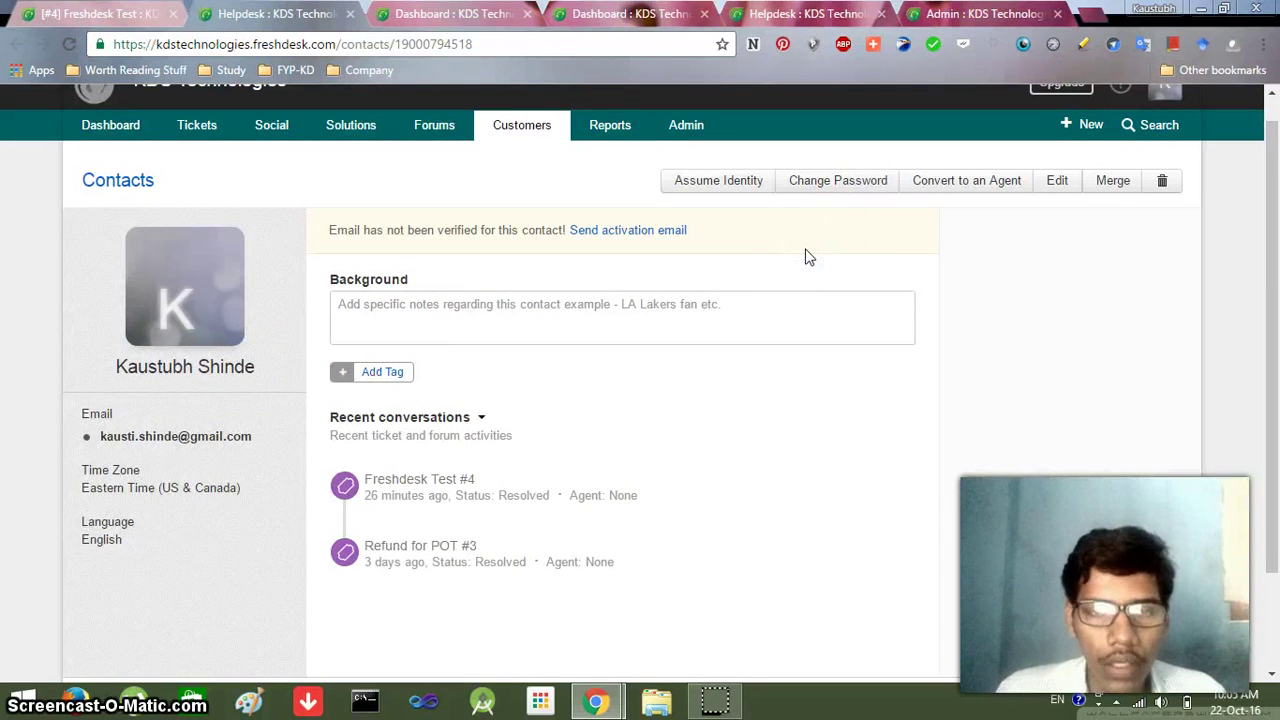
left_click(205, 355)
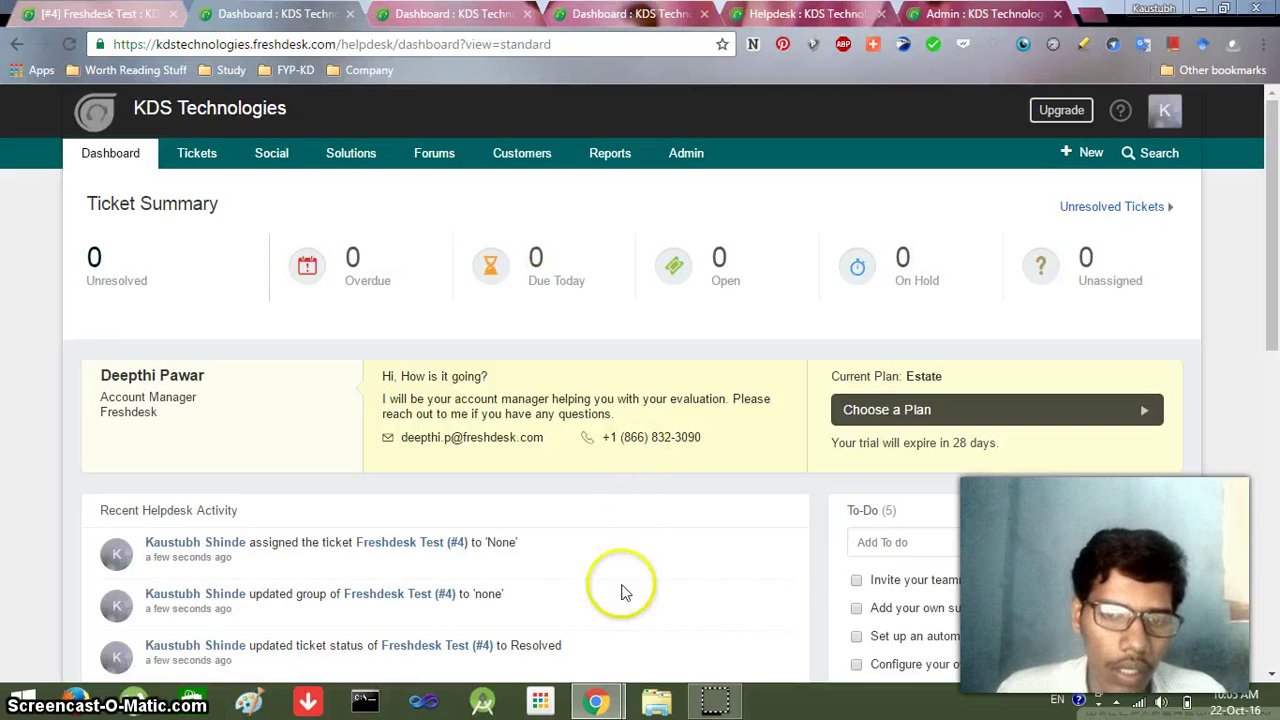
Step: Switch to the Gmail window and send the prepared Testing Purpose e-mail to the support address
mouse_move(596, 705)
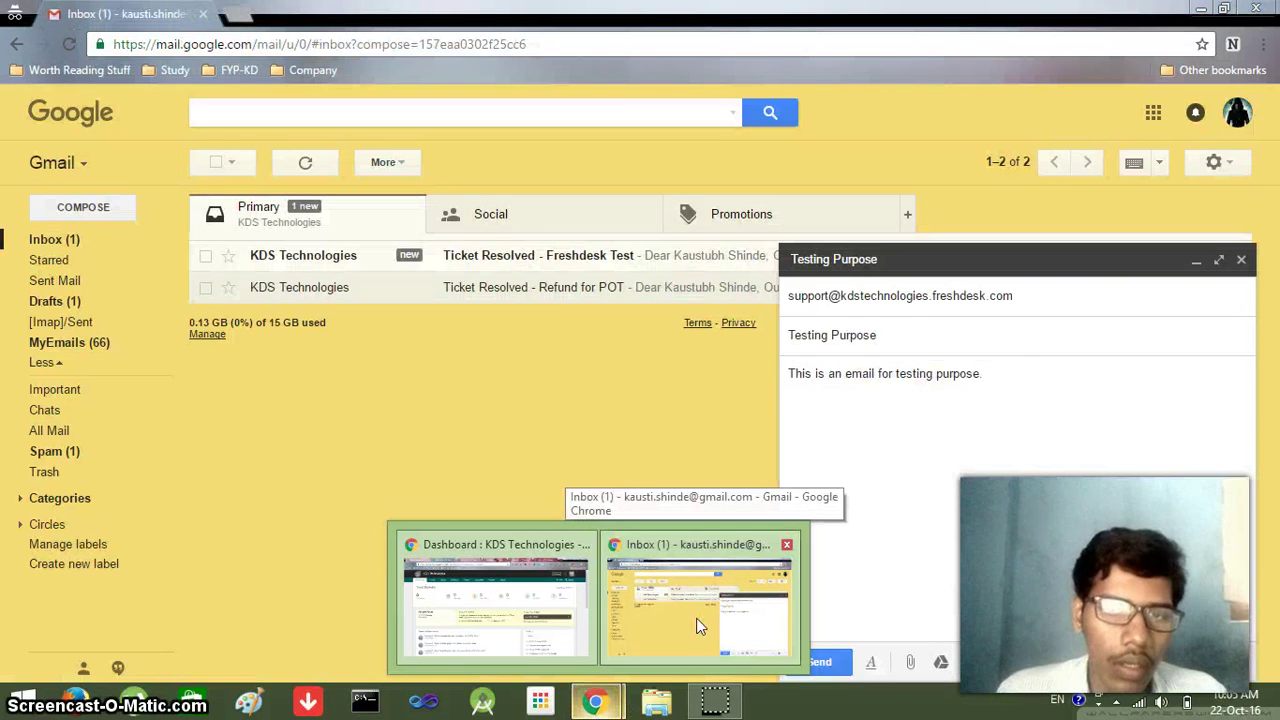
left_click(696, 618)
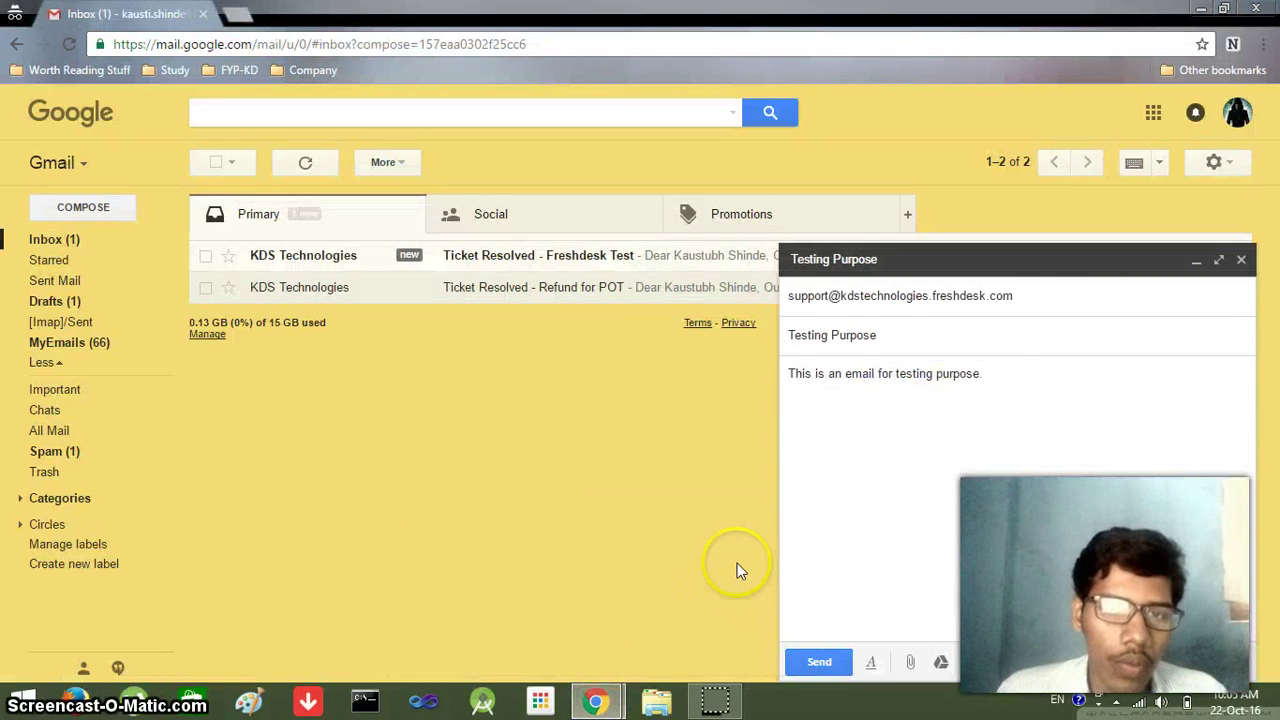
left_click(1006, 295)
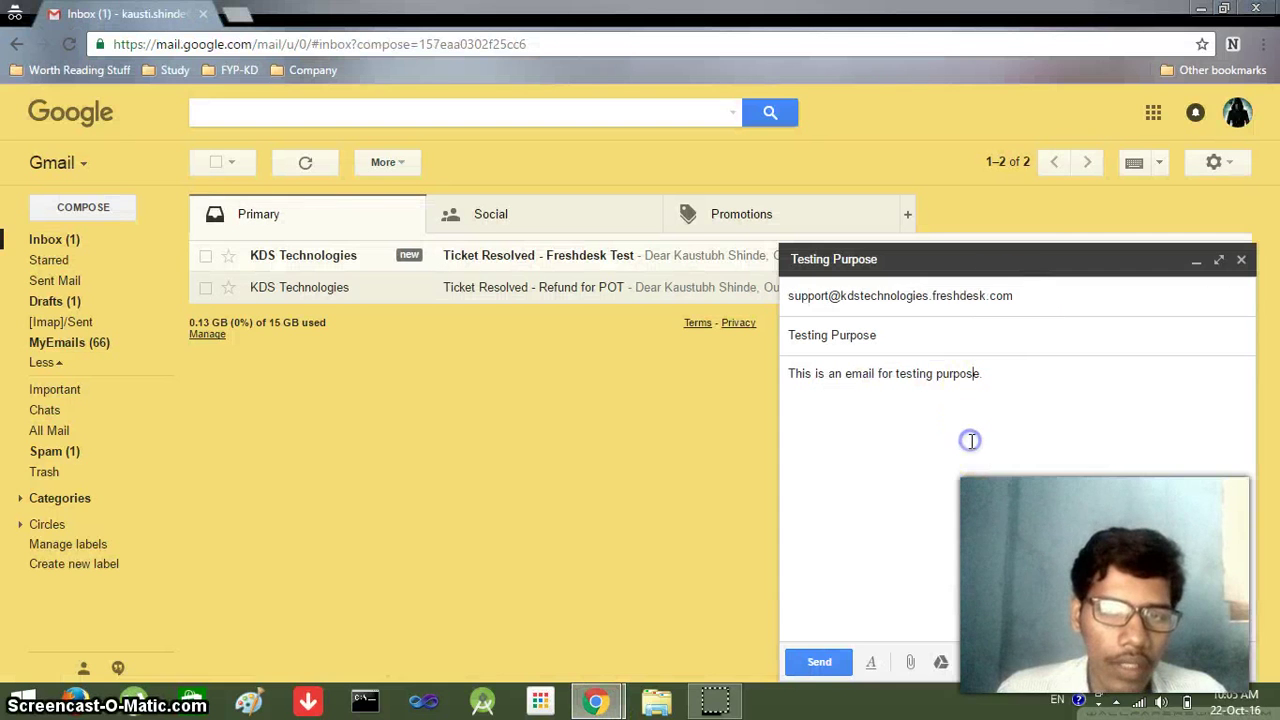
left_click(819, 662)
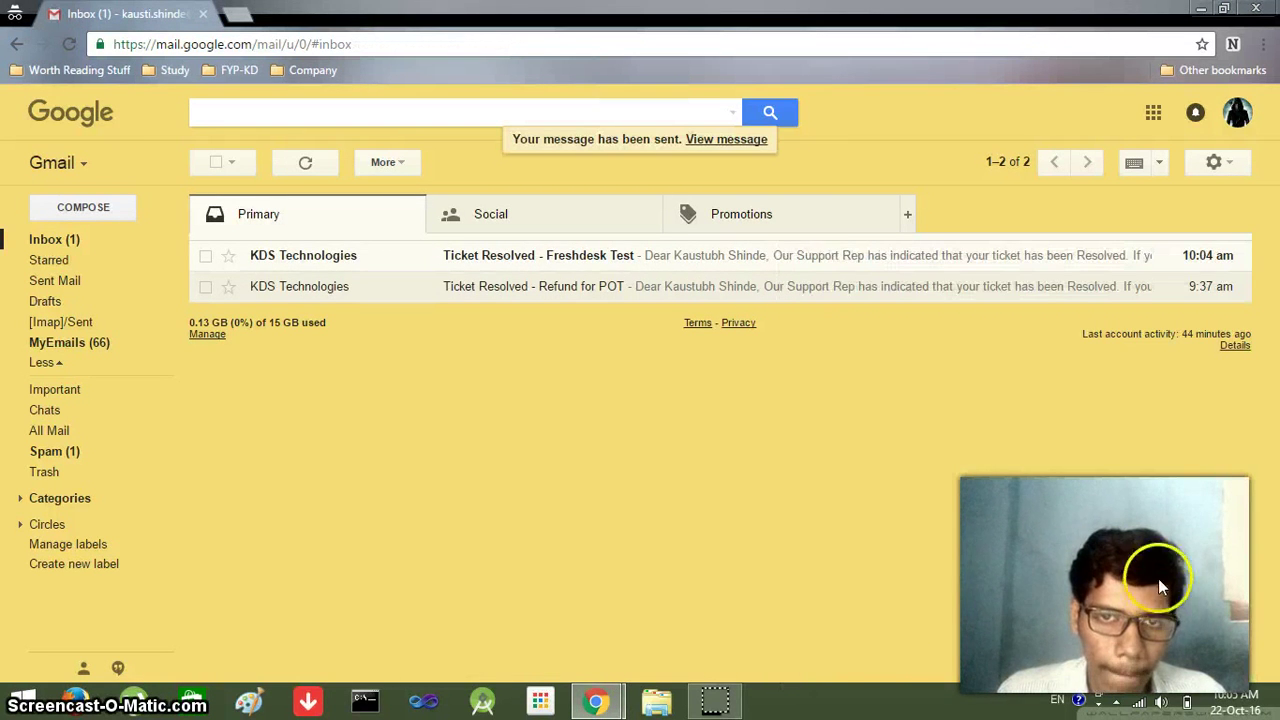
Step: Return to Freshdesk, refresh the dashboard and open the Testing Purpose ticket from the unresolved tickets
mouse_move(596, 698)
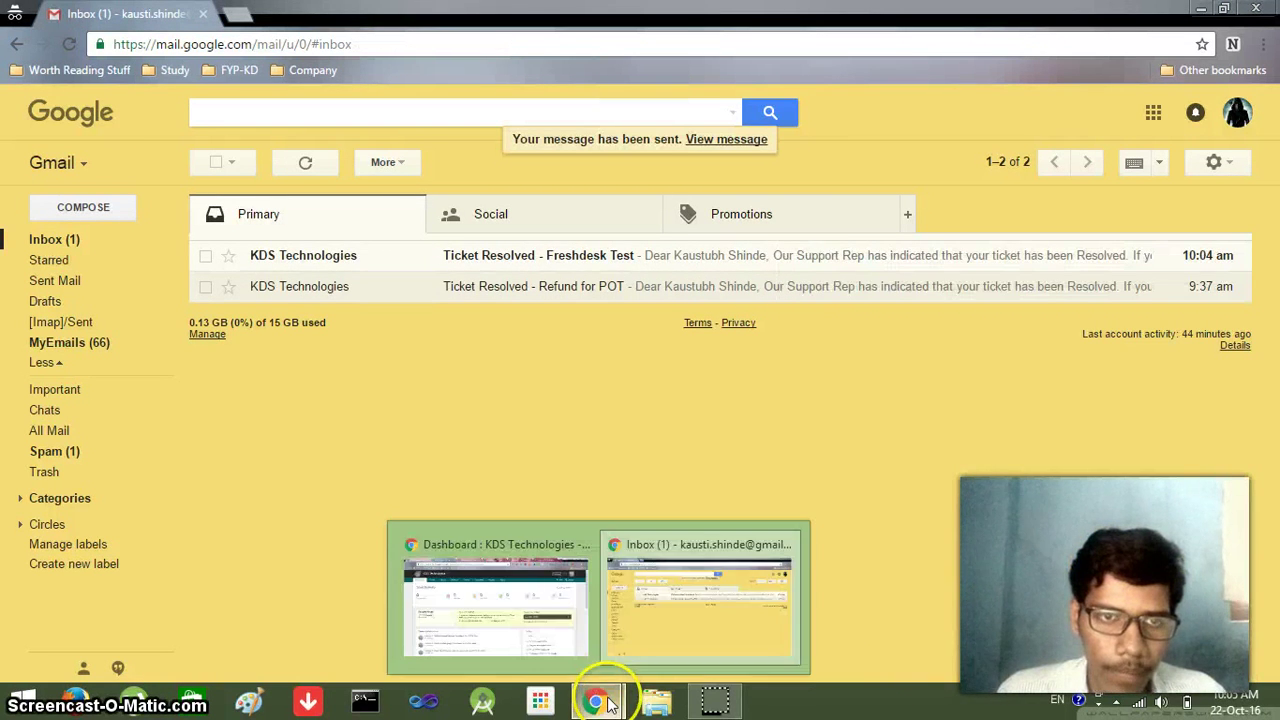
left_click(520, 608)
left_click(69, 44)
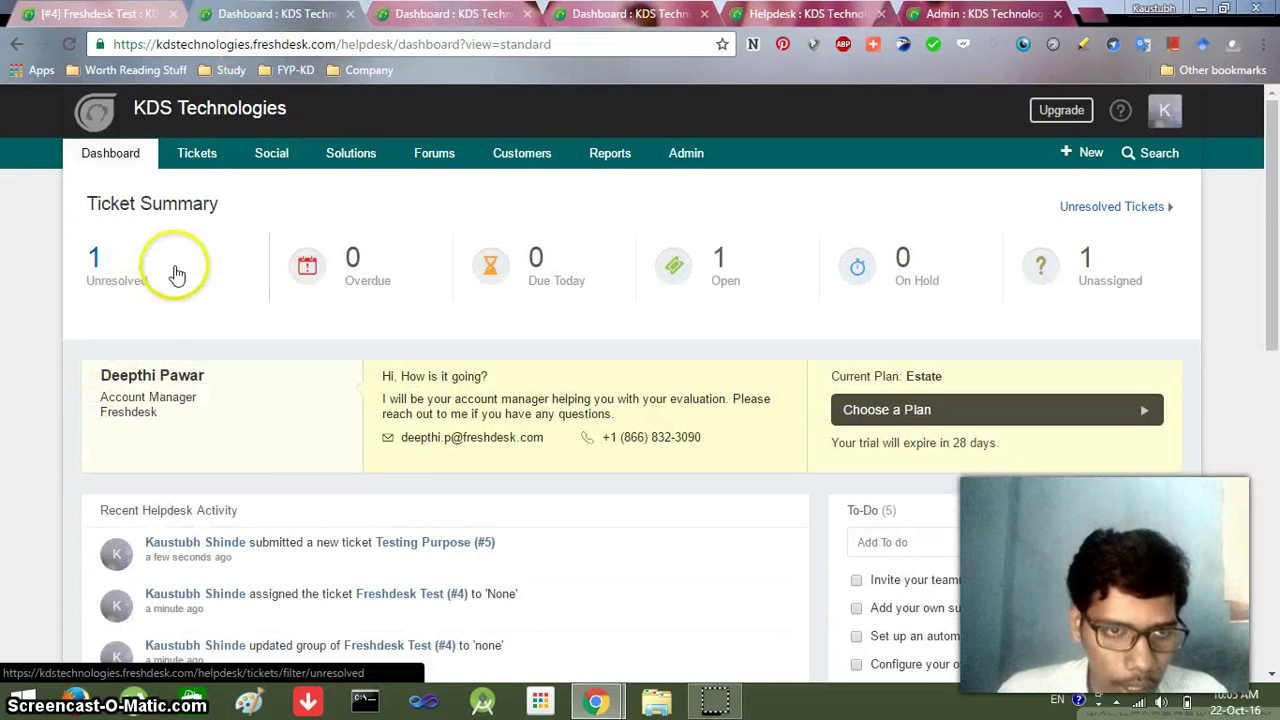
left_click(140, 256)
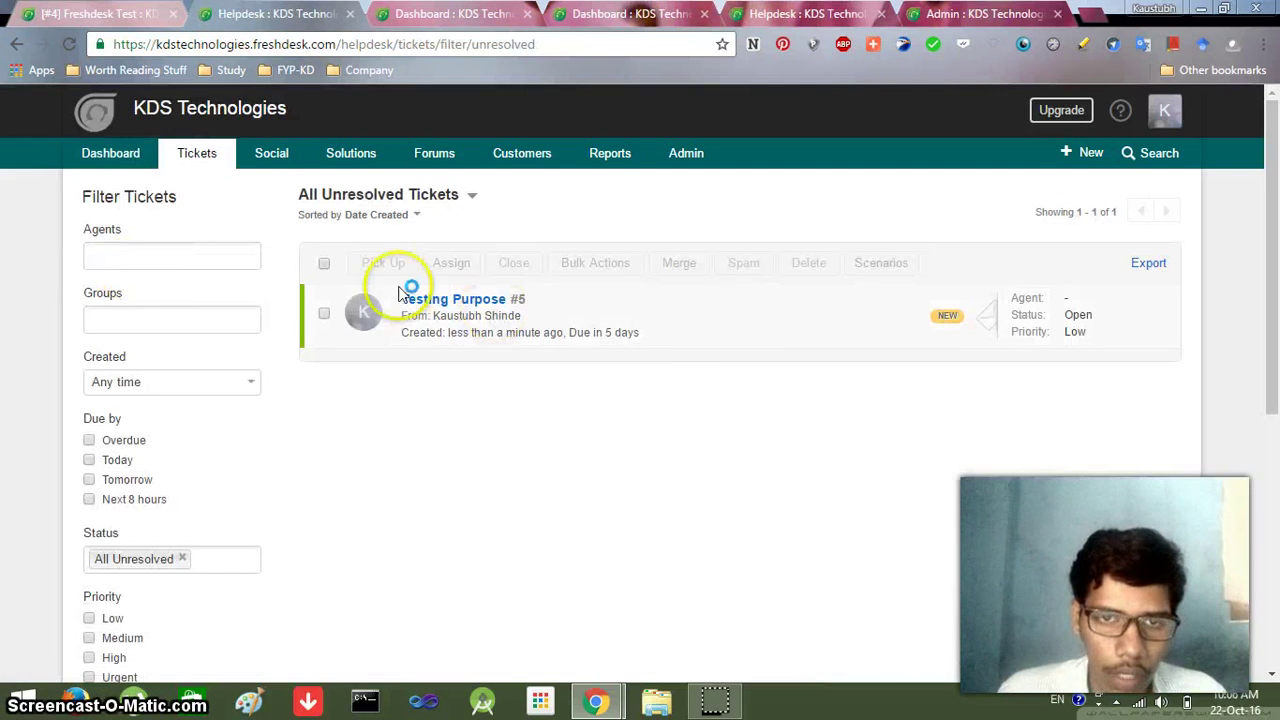
left_click(505, 301)
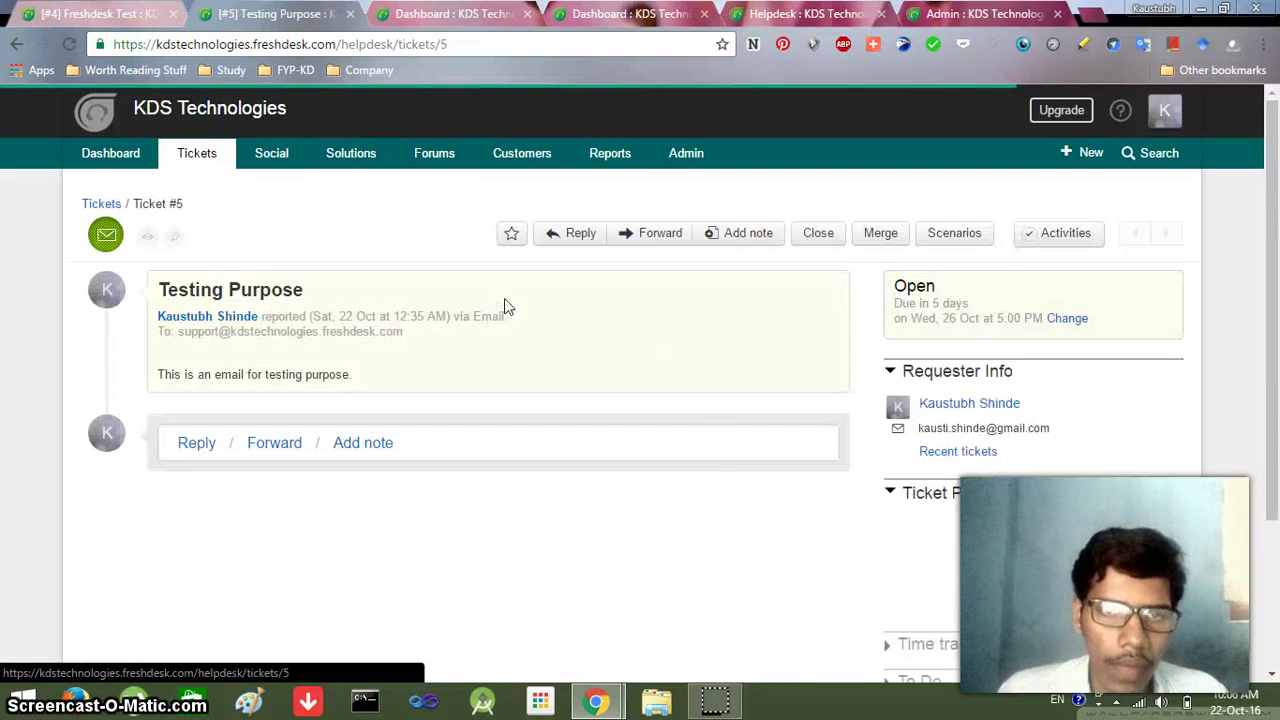
Step: Set the Testing Purpose ticket's priority to Medium and its status to Pending
scroll(1275, 340, "down", 5)
left_click(934, 244)
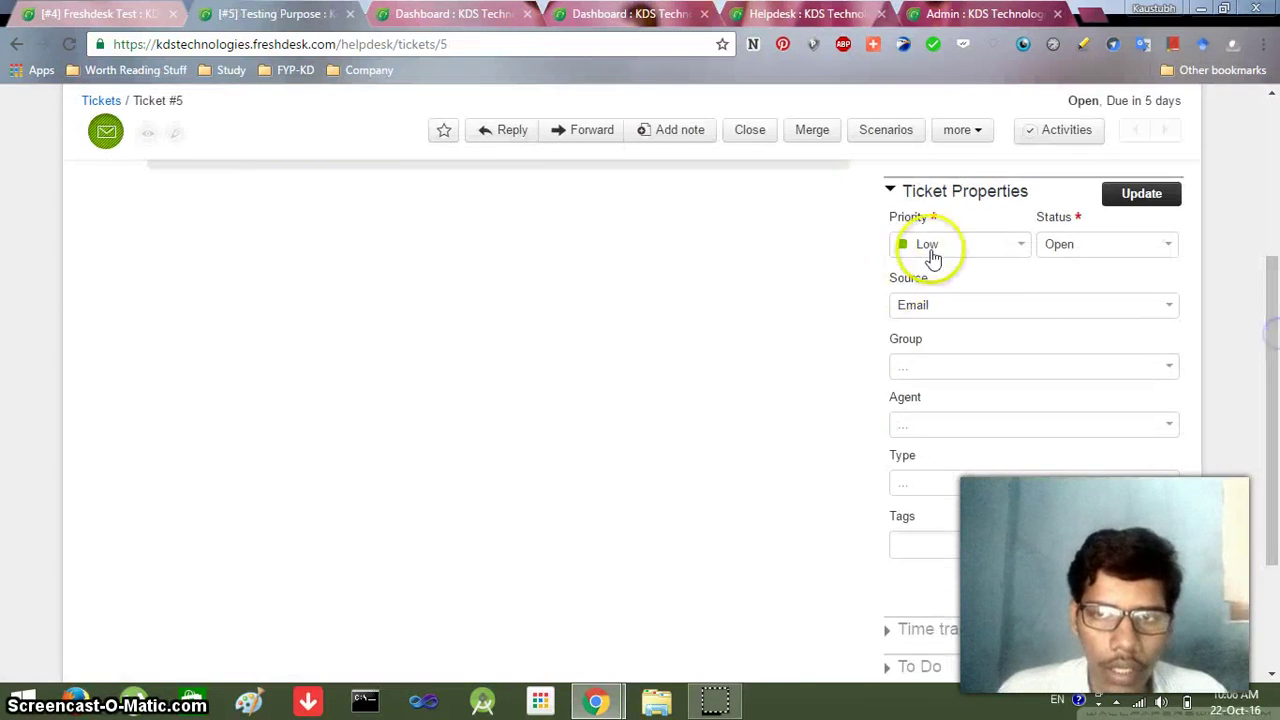
left_click(990, 247)
left_click(985, 288)
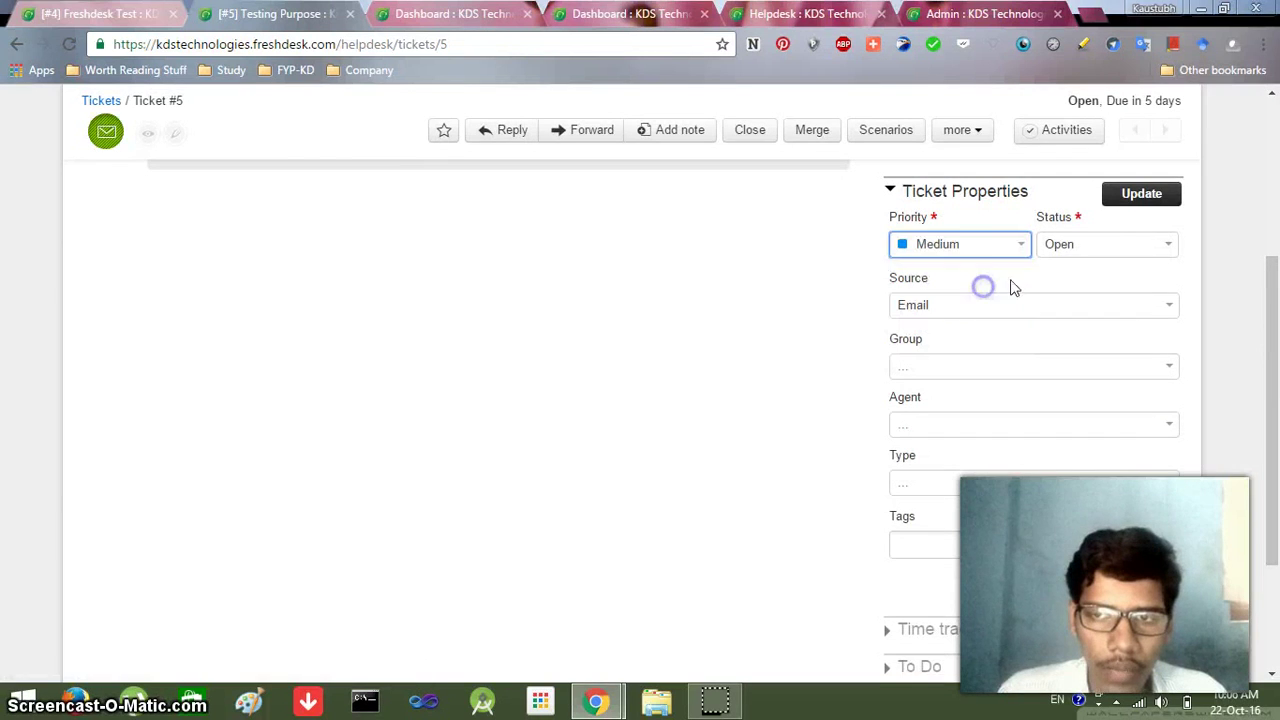
left_click(1150, 257)
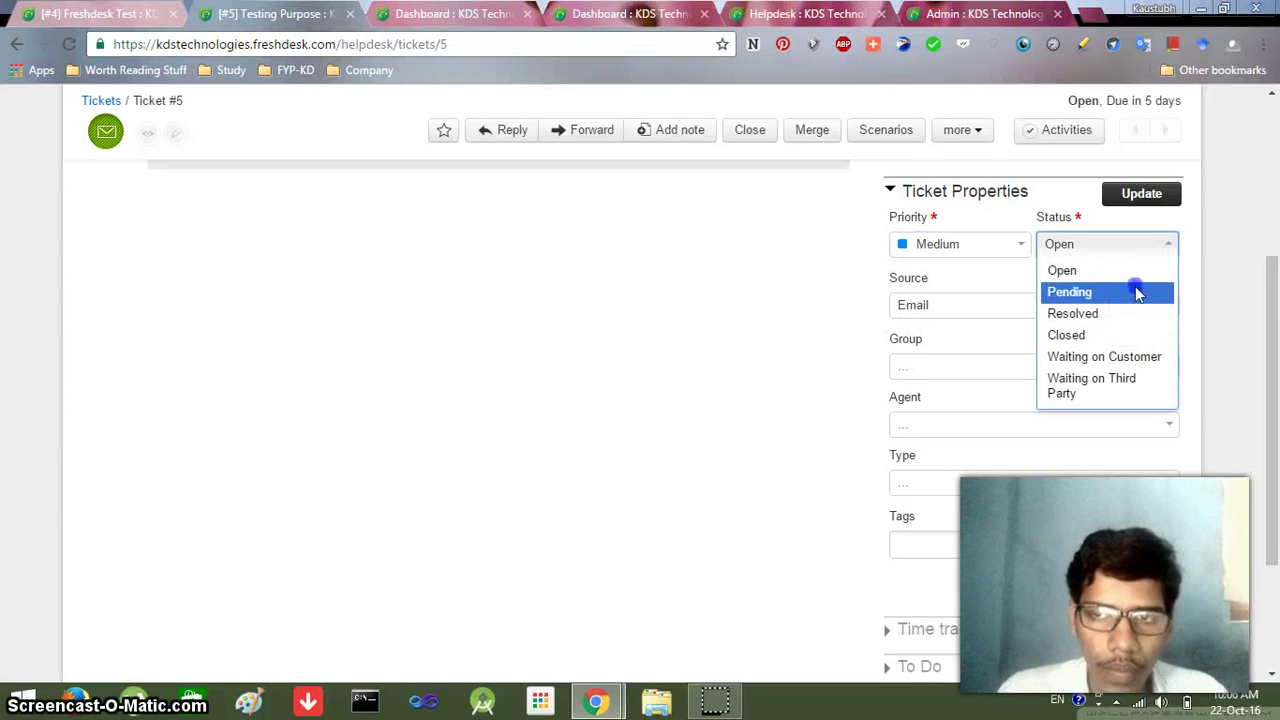
left_click(1136, 292)
Step: Keep the ticket's source as Email and set its group to Product Management, leaving the agent blank
left_click(1074, 305)
left_click(1030, 357)
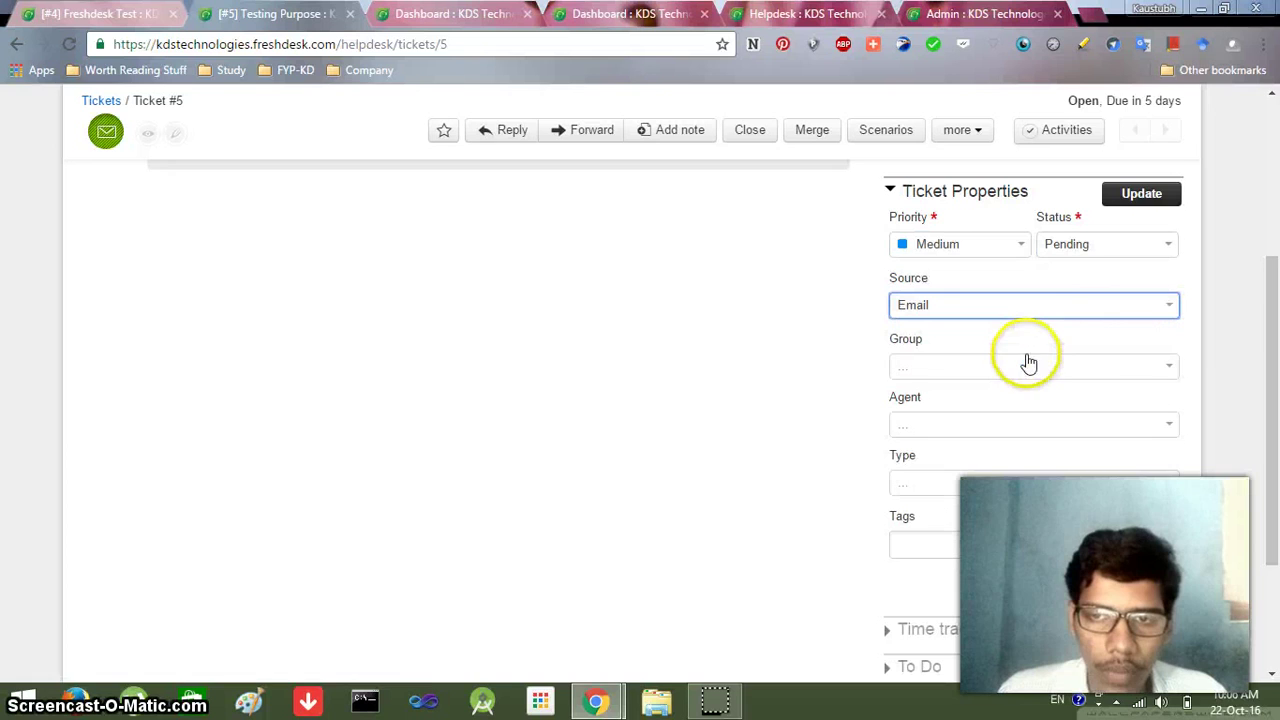
left_click(1150, 368)
left_click(1077, 413)
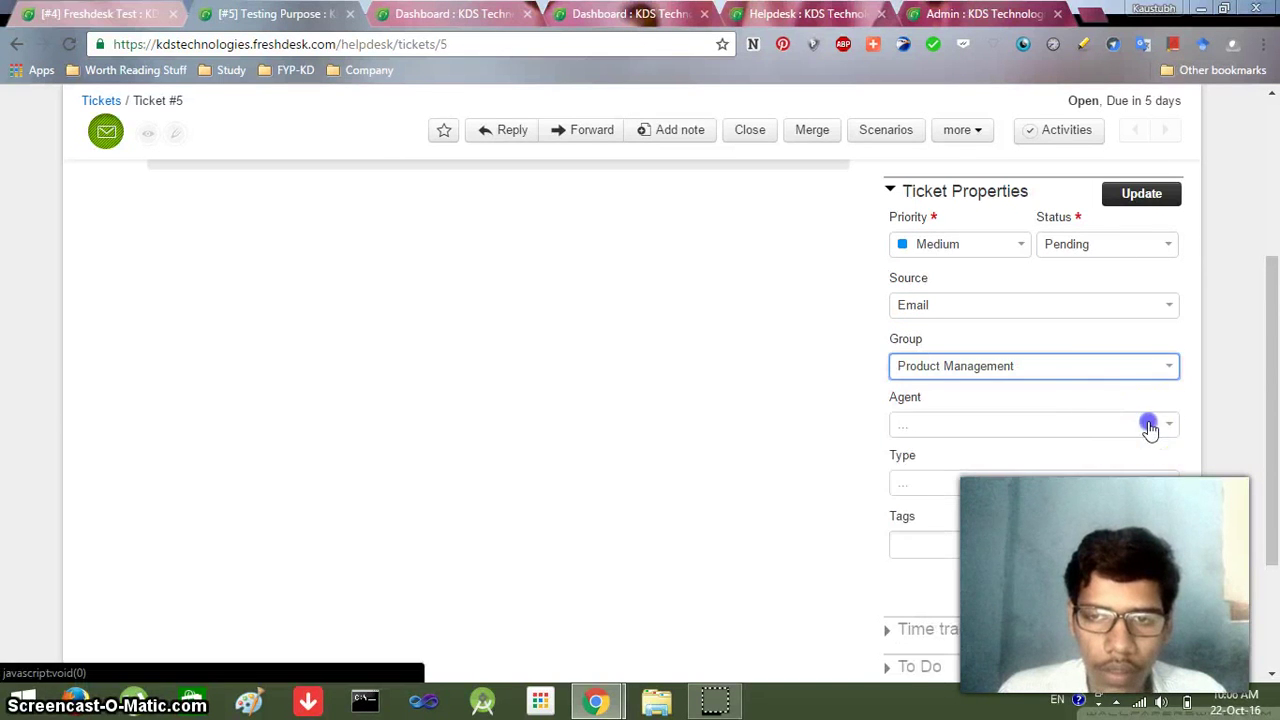
left_click(1149, 427)
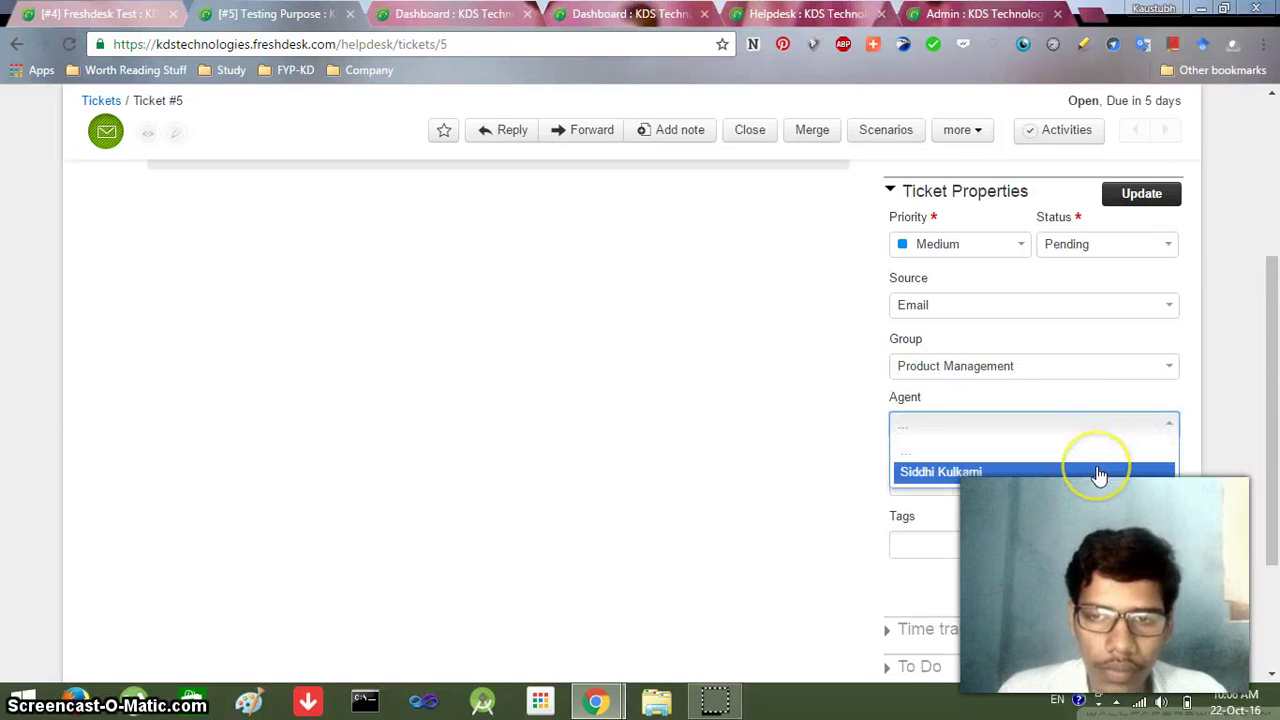
left_click(1123, 414)
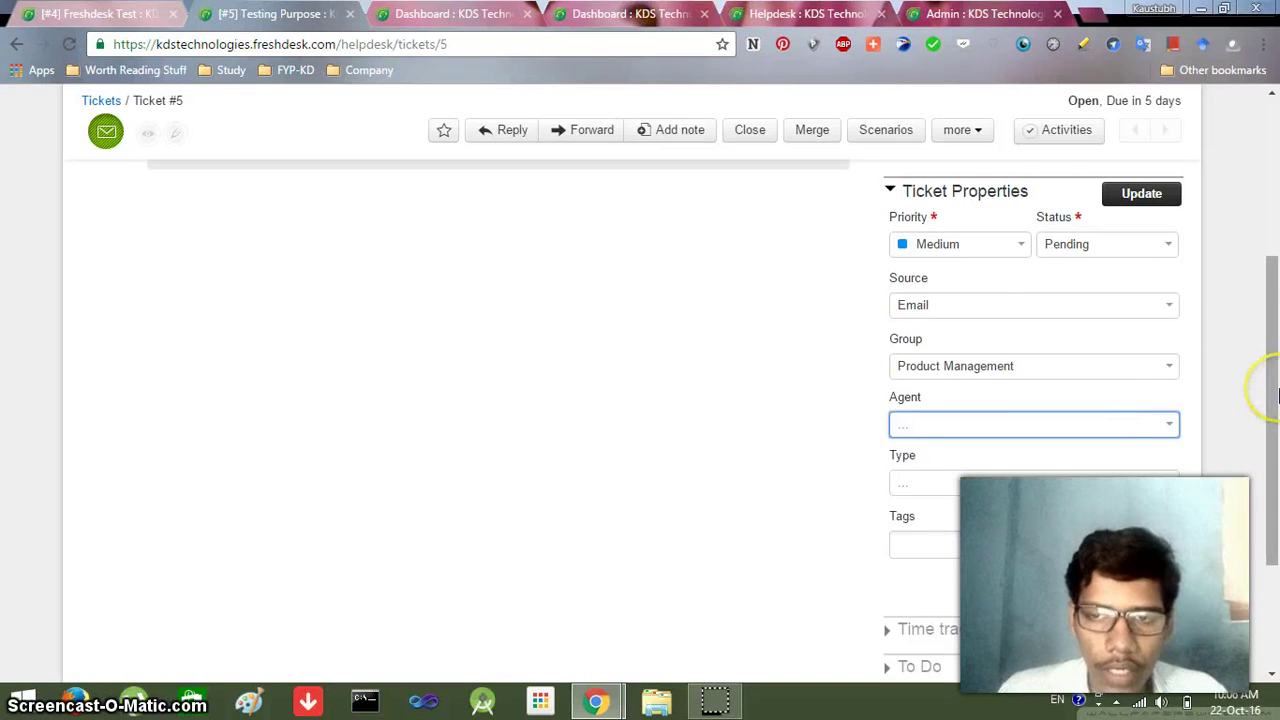
Step: Set the ticket's type to Question and update the ticket
scroll(1276, 395, "down", 3)
left_click(1156, 358)
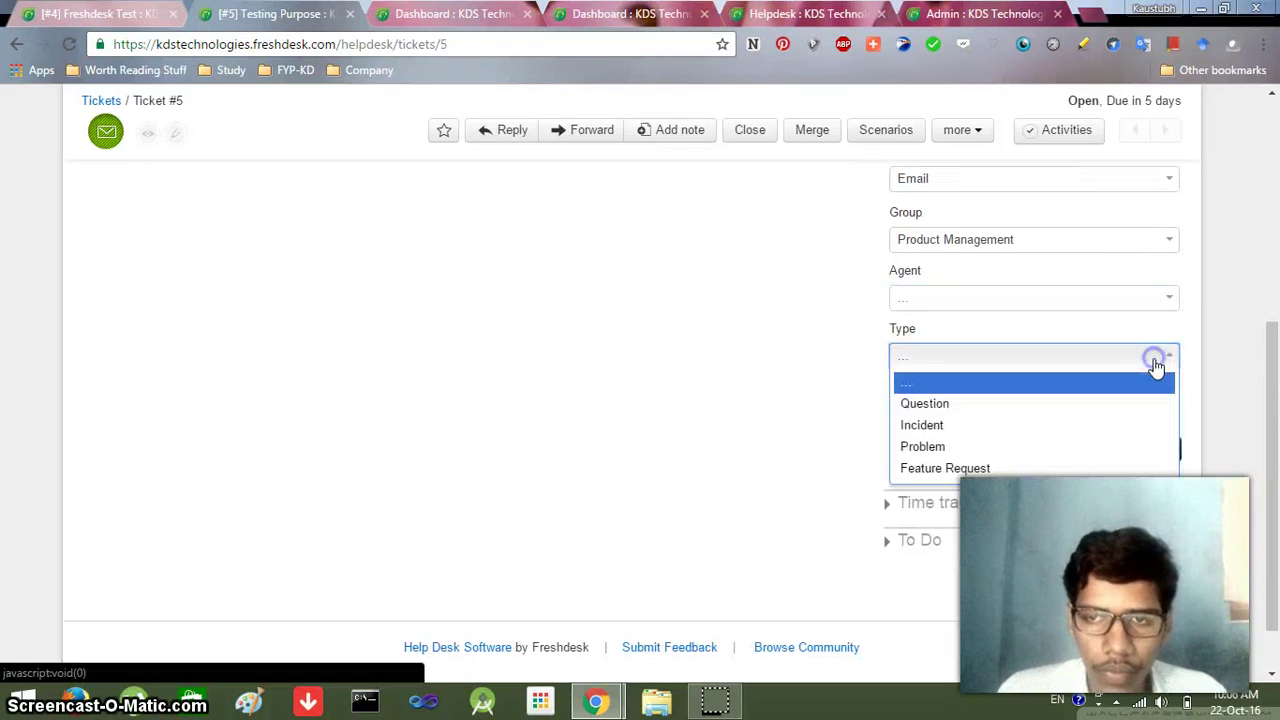
left_click(1098, 403)
left_click(1146, 418)
scroll(1100, 420, "down", 1)
left_click(680, 420)
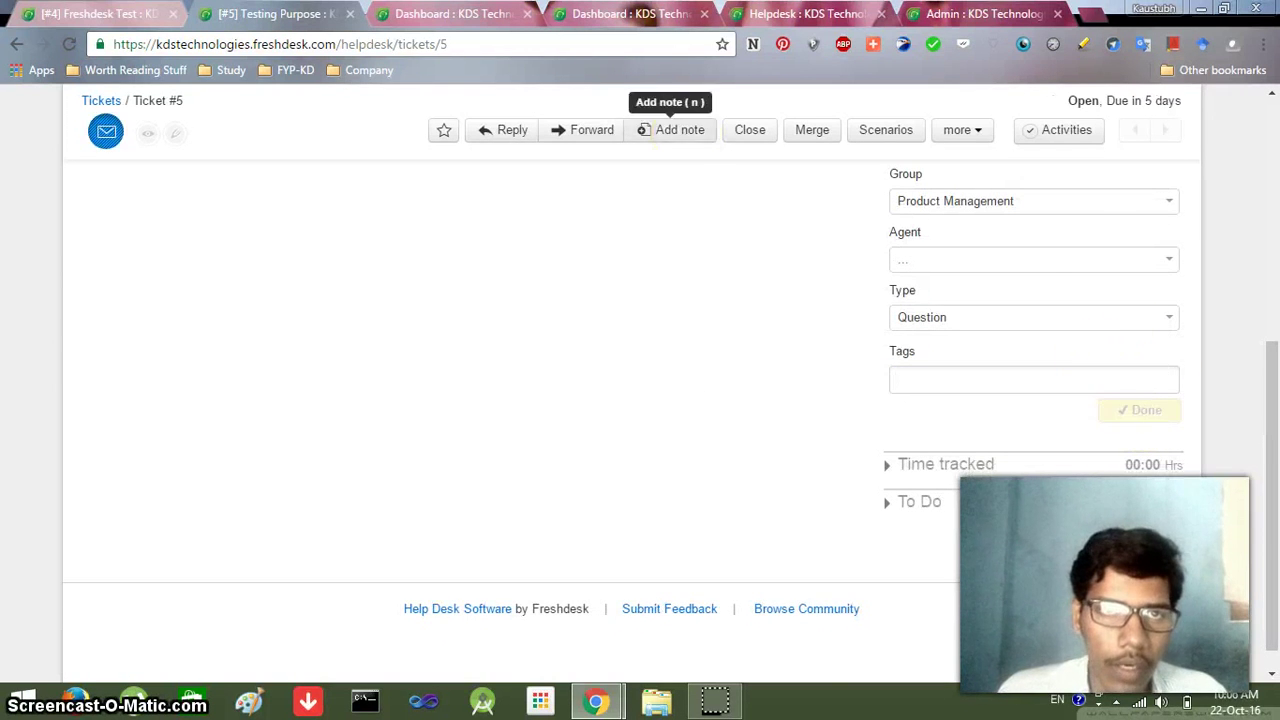
Step: Switch to the already open dashboard page and review the ticket summary and recent helpdesk activity
left_click(460, 14)
mouse_move(1275, 262)
left_mouse_down()
mouse_move(1277, 381)
mouse_move(1276, 262)
left_mouse_up()
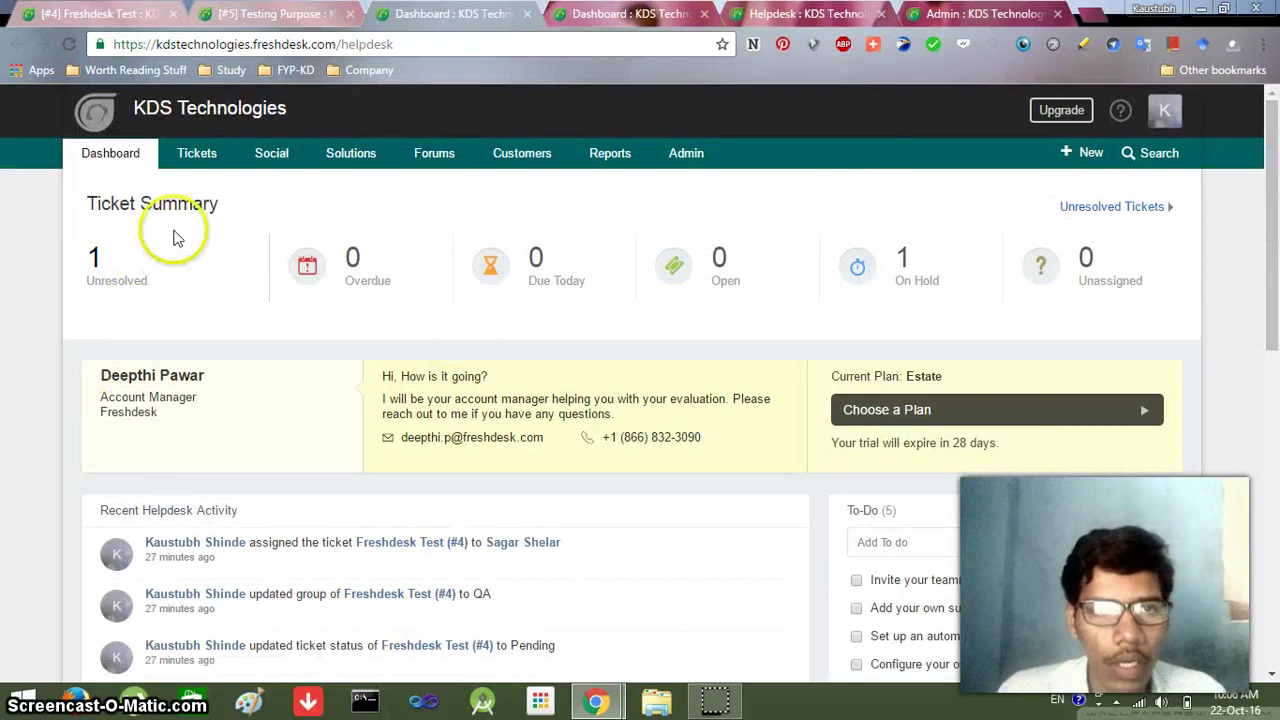
left_click_drag(1275, 202, 1276, 232)
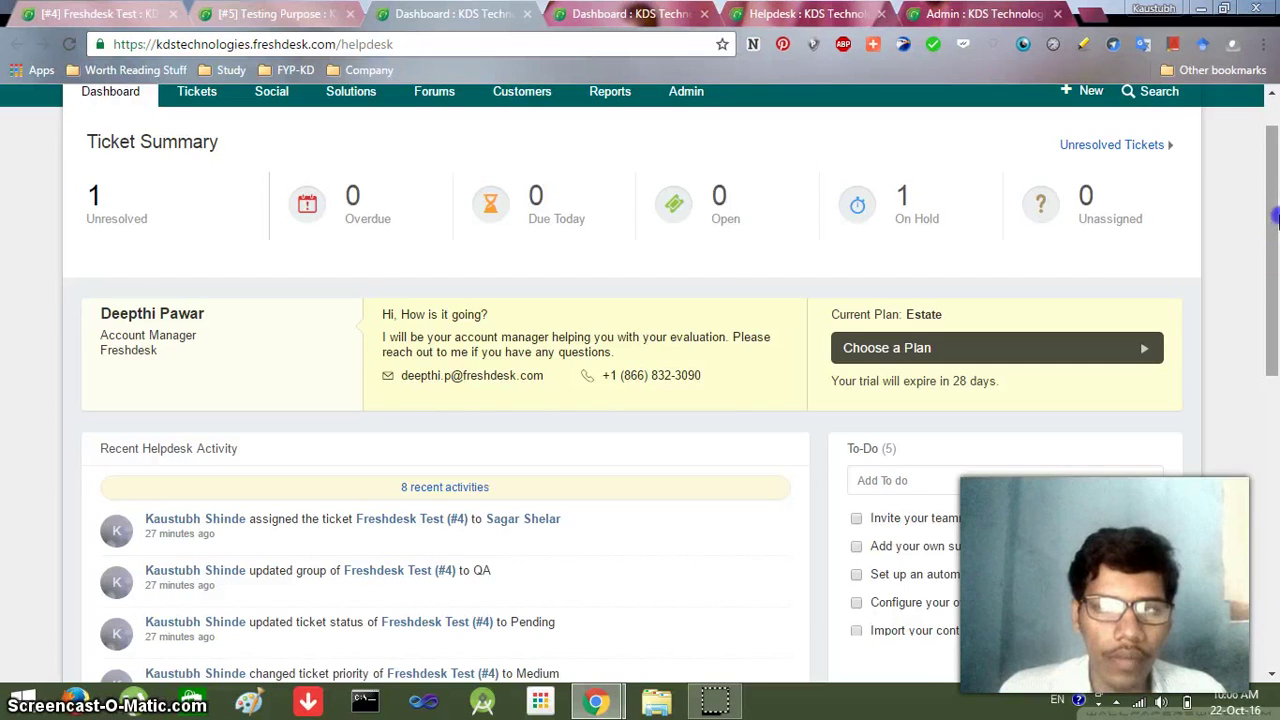
left_click_drag(1277, 220, 1277, 205)
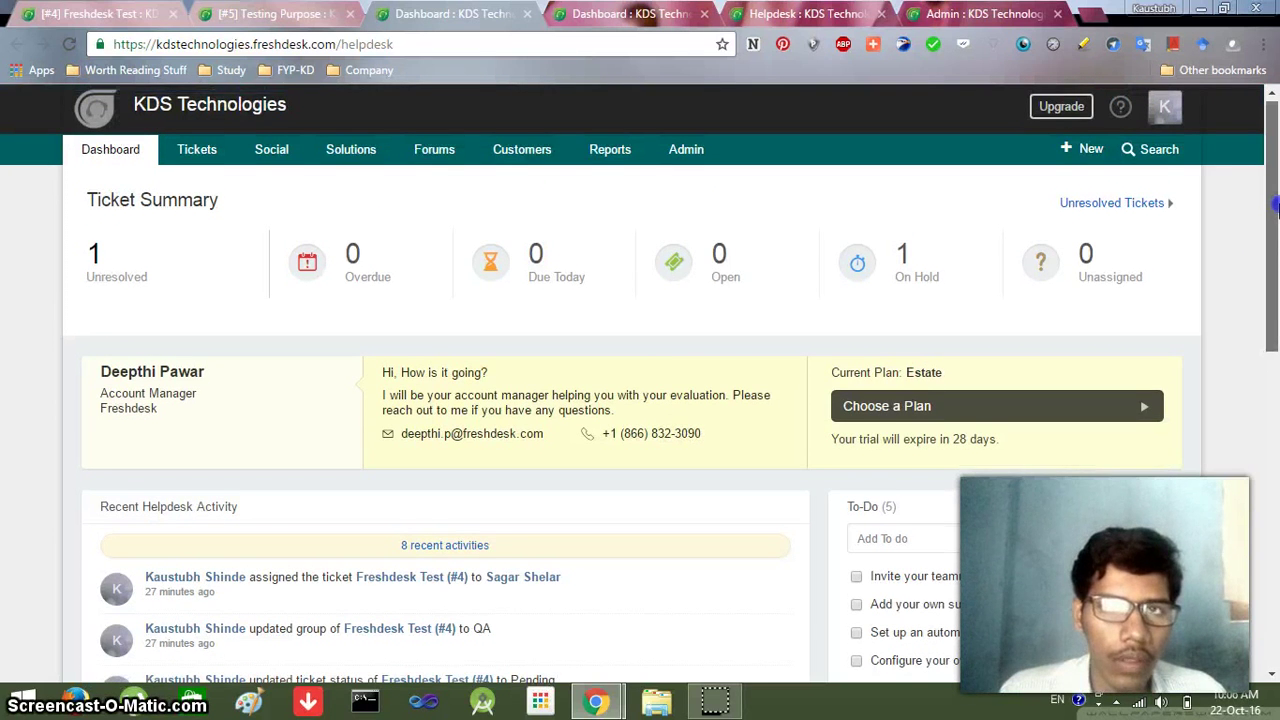
left_click_drag(1277, 205, 1277, 208)
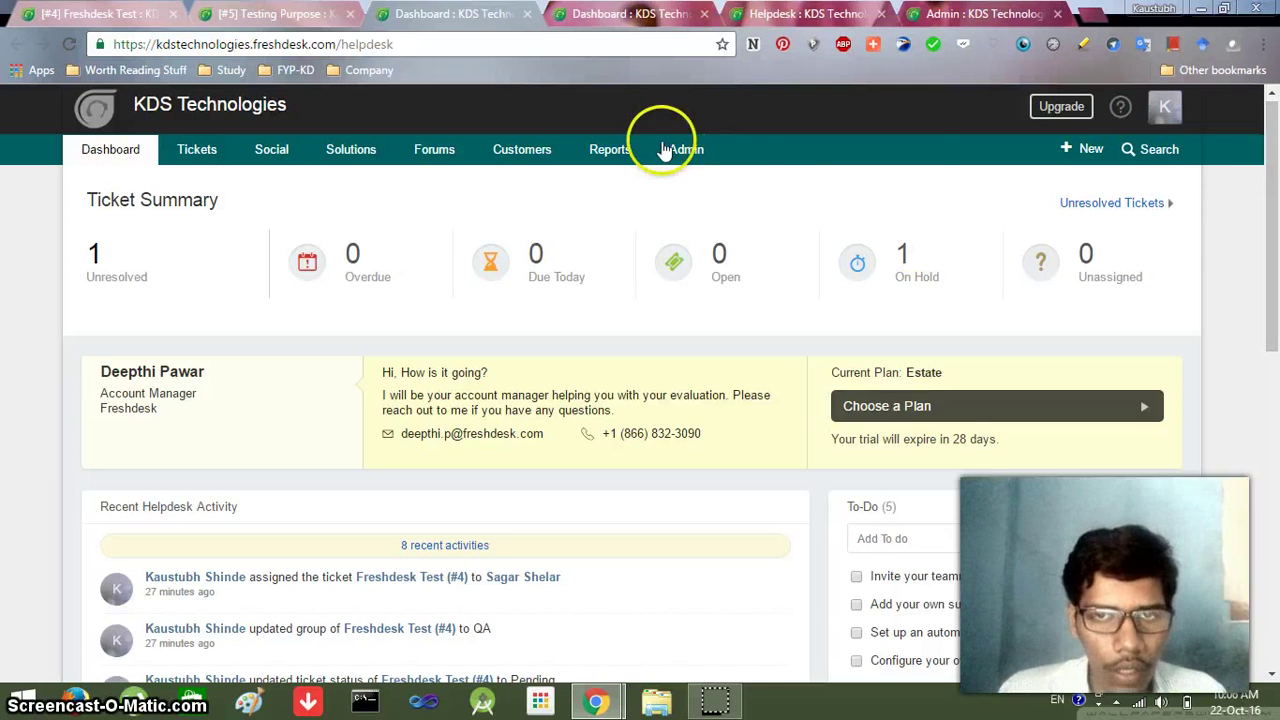
Step: Open the Admin page in a new tab and examine its Support Channels, General Settings and Helpdesk Productivity sections
right_click(662, 143)
left_click(700, 156)
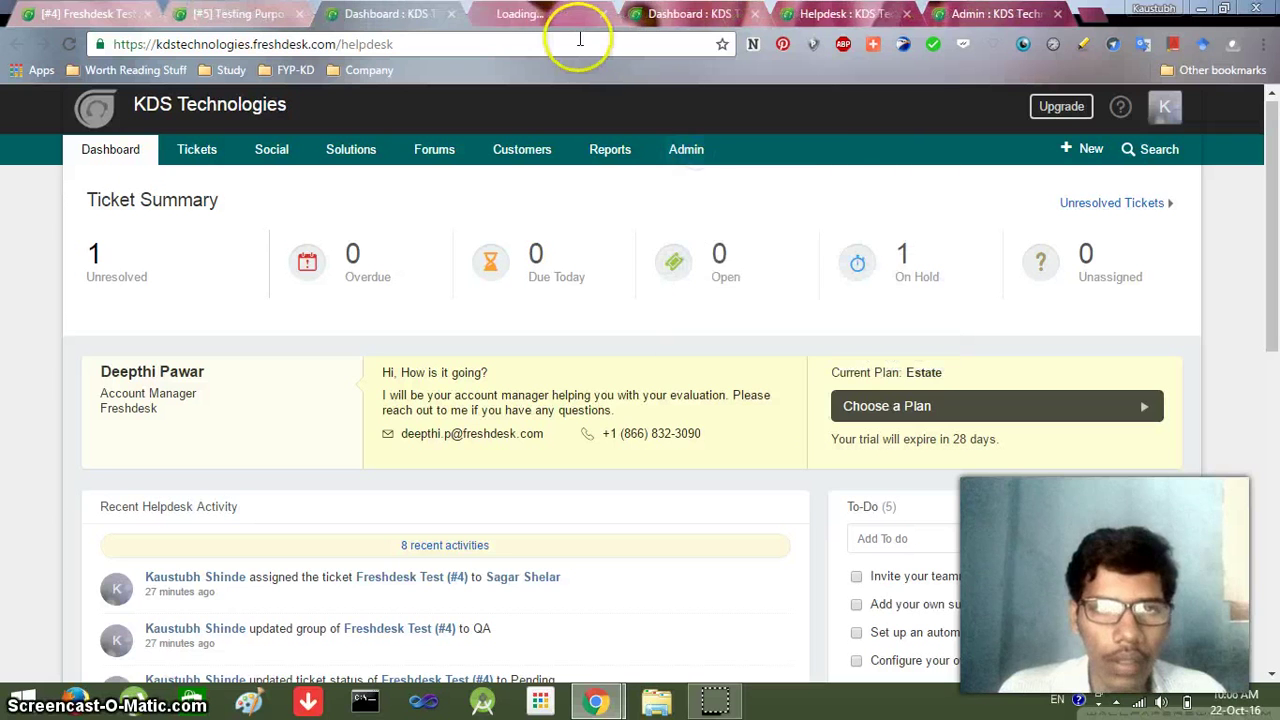
left_click(531, 15)
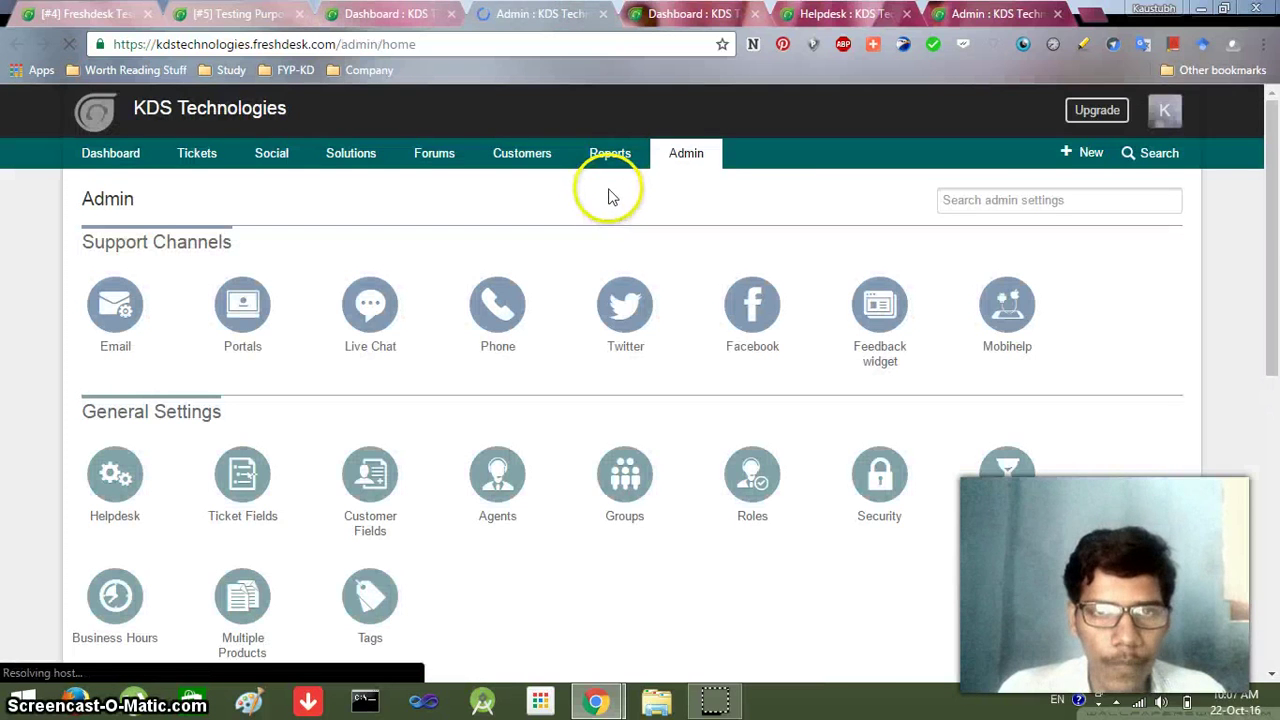
scroll(1276, 250, "down", 1)
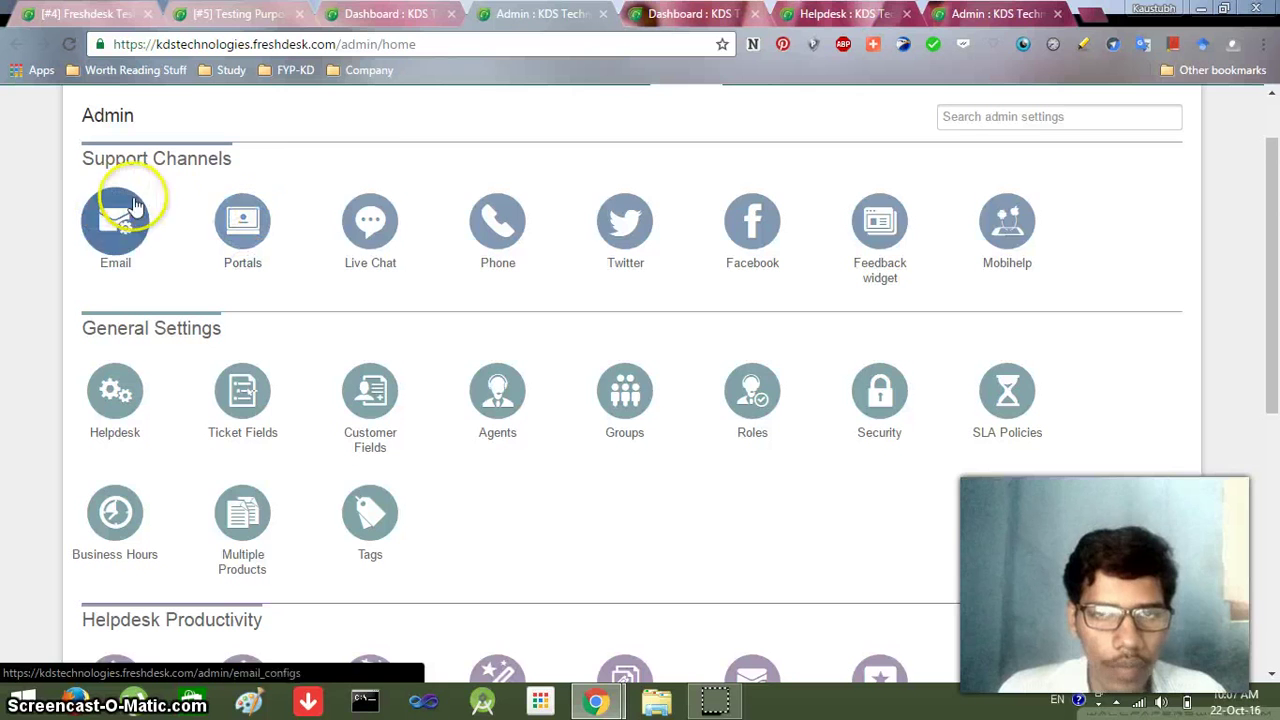
left_click_drag(1268, 214, 1268, 280)
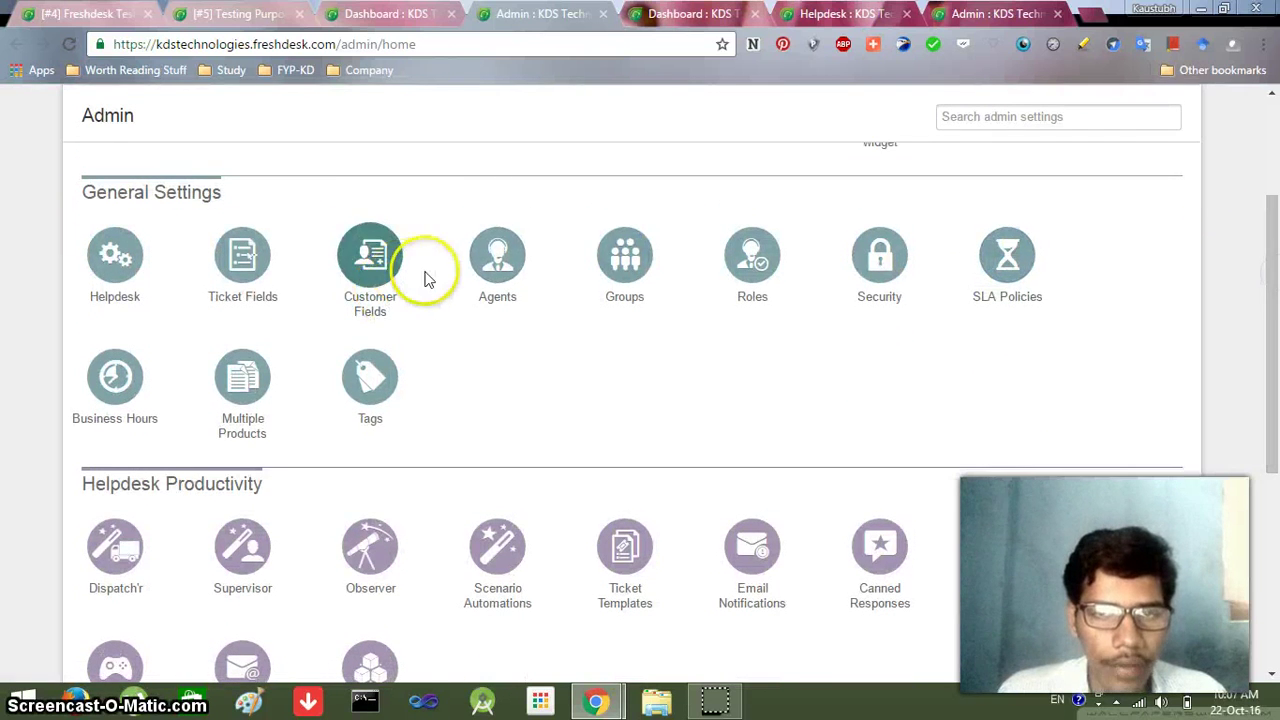
left_click_drag(1272, 343, 1275, 205)
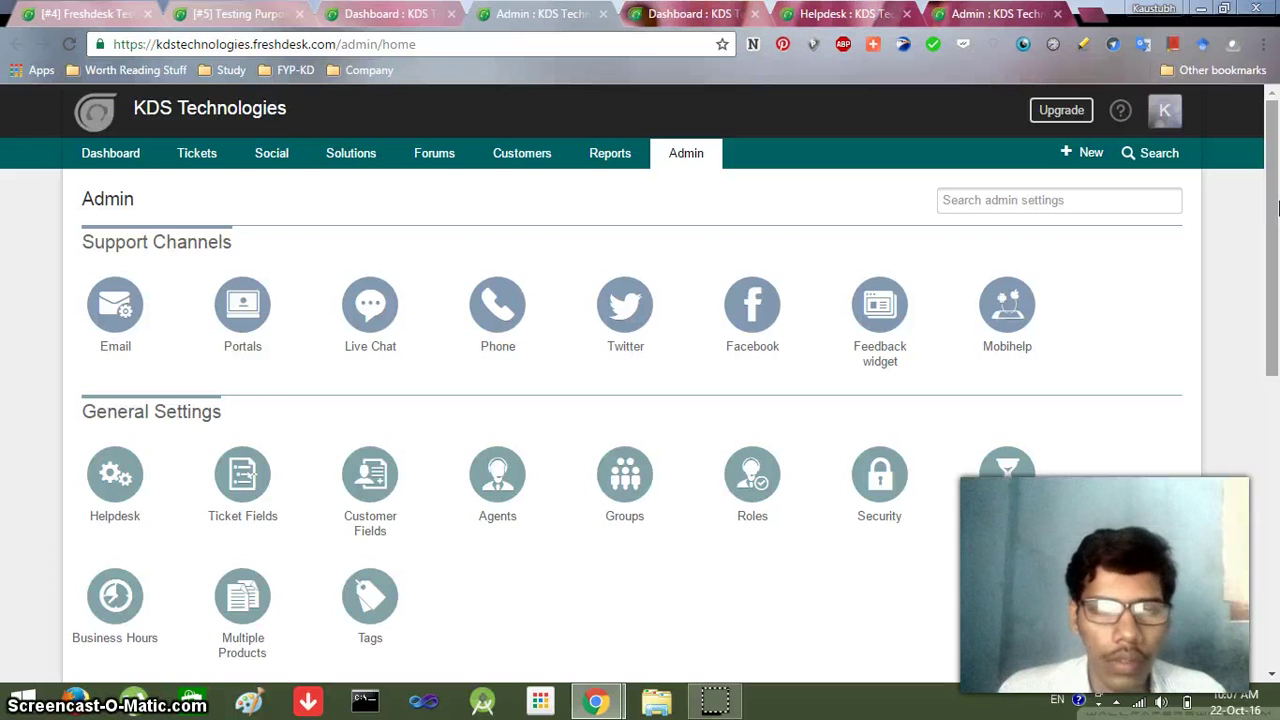
left_click_drag(1275, 207, 1276, 405)
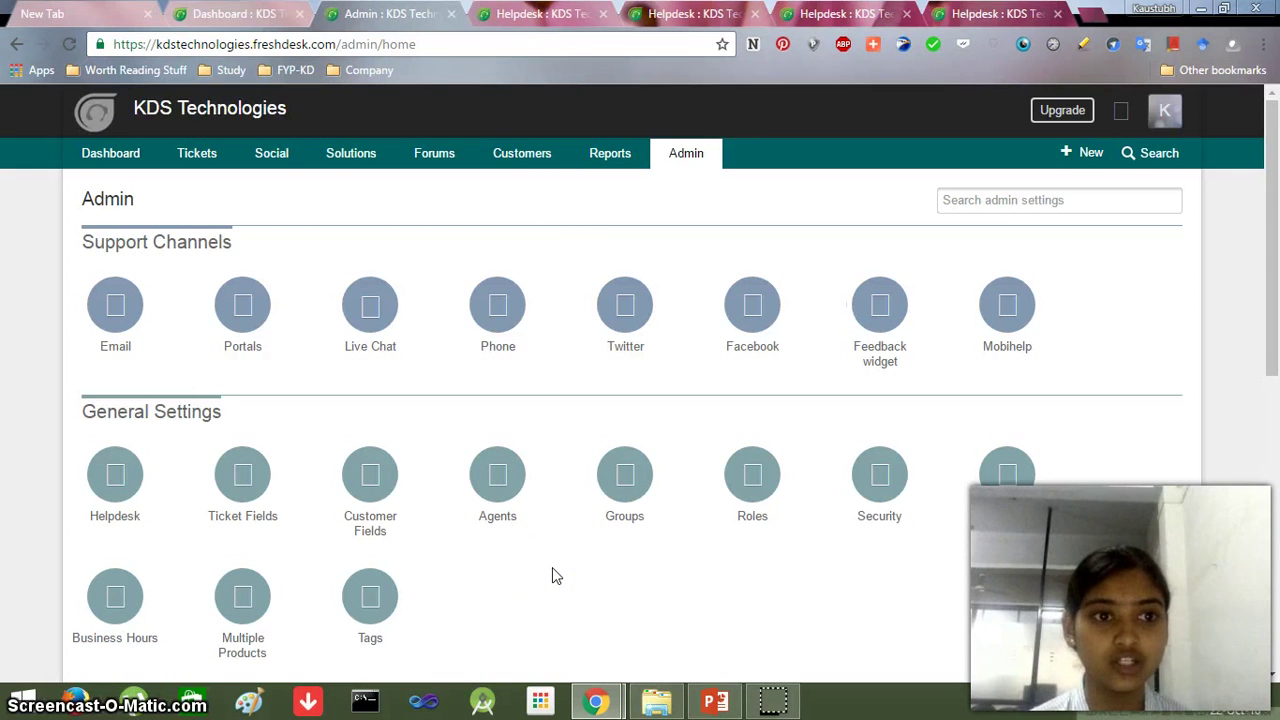
Step: Compare the Admin page with the open Agents page and review the full-time agents and the help text
left_click(540, 14)
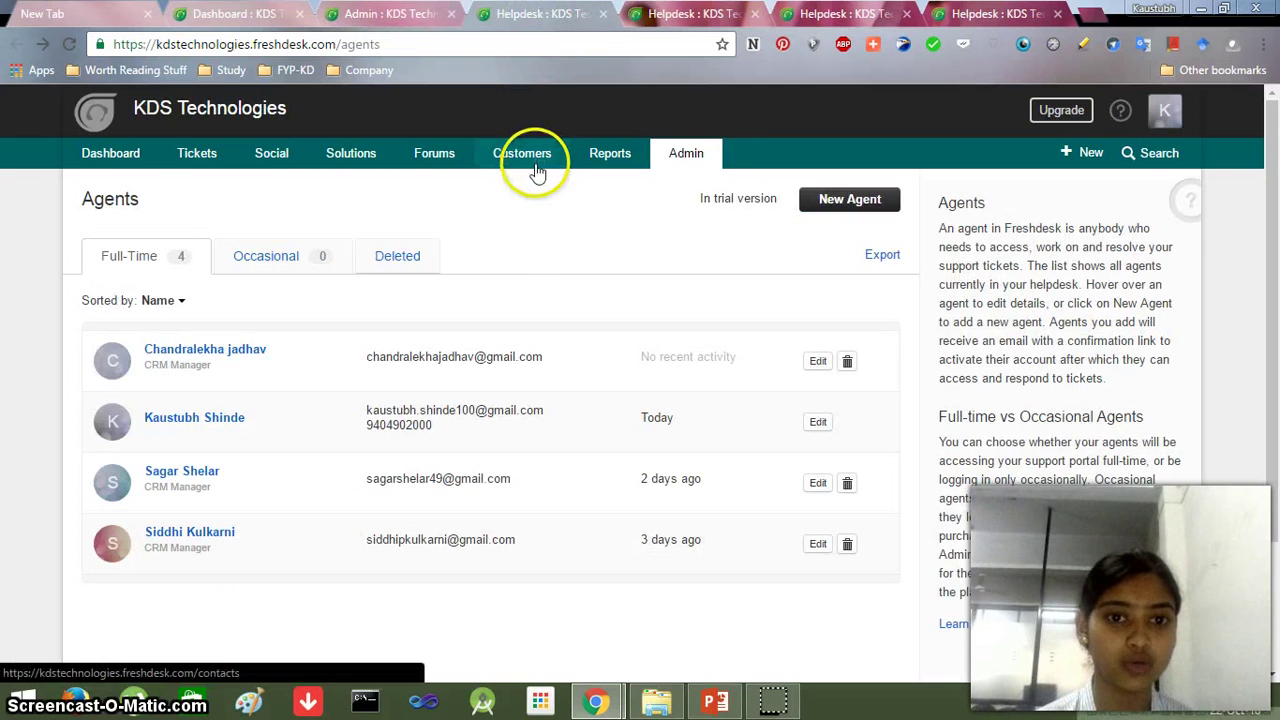
left_click(405, 14)
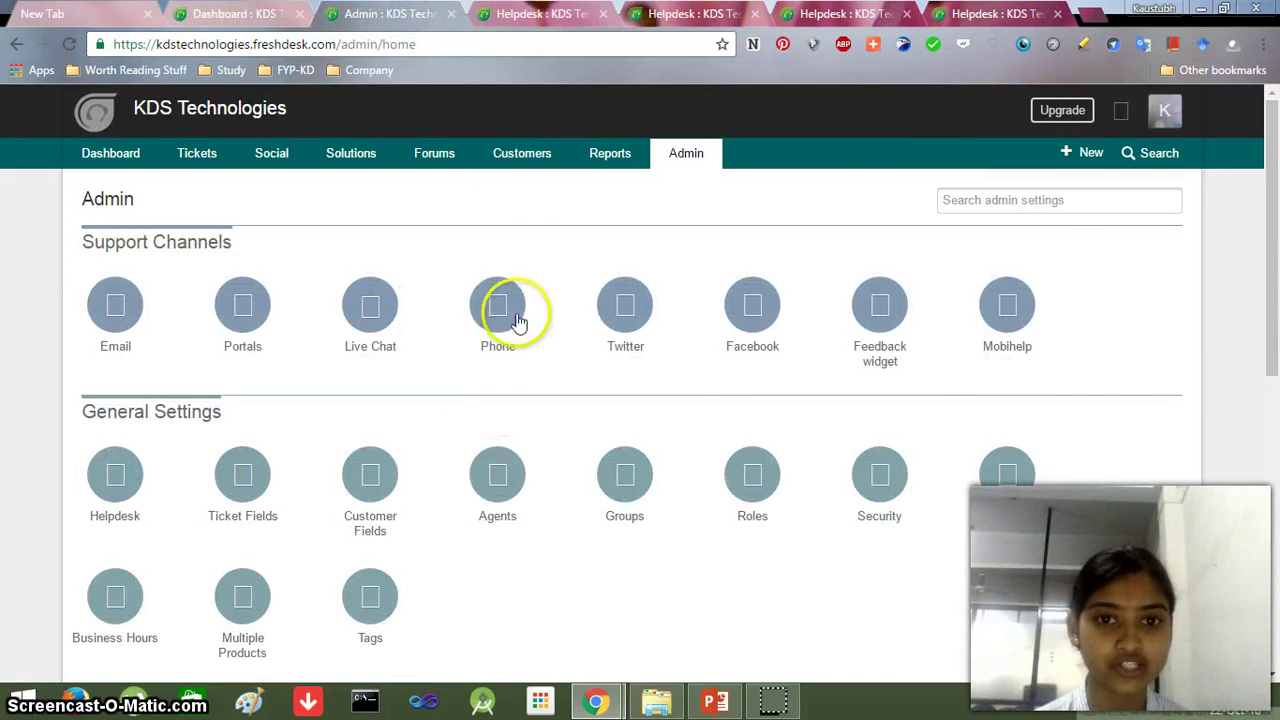
left_click(536, 14)
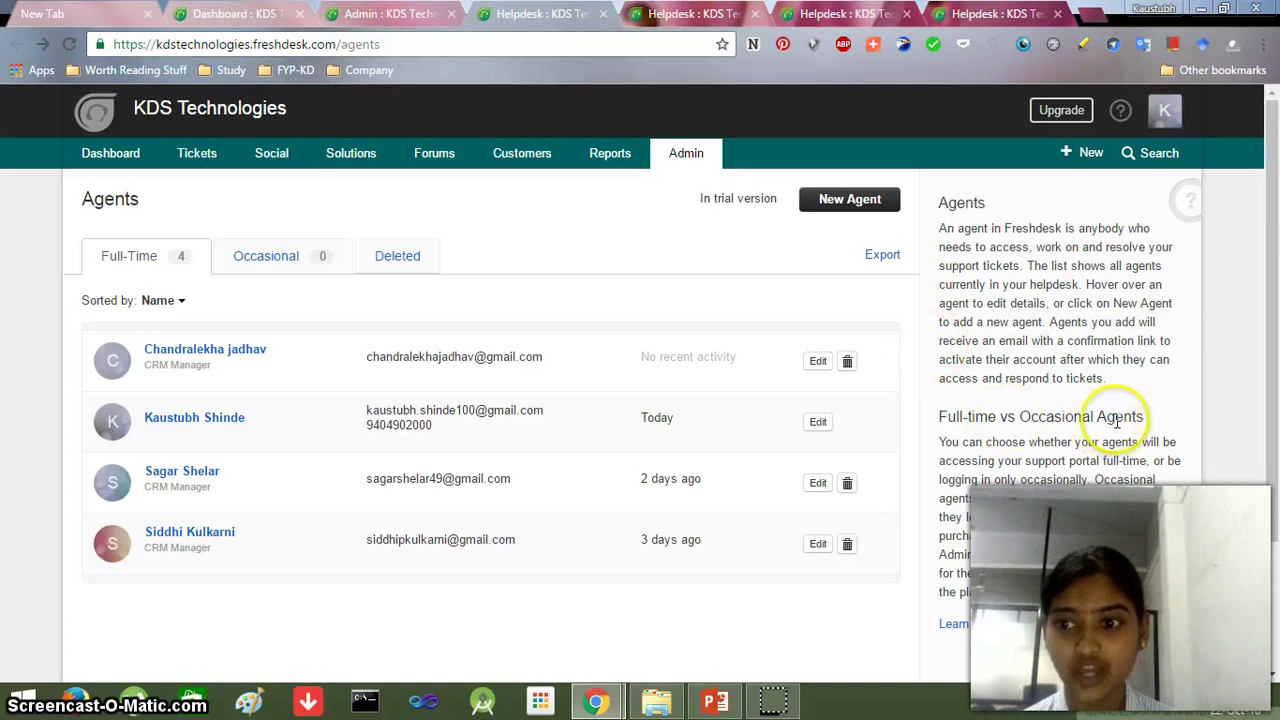
scroll(1275, 360, "down", 1)
scroll(1275, 360, "up", 1)
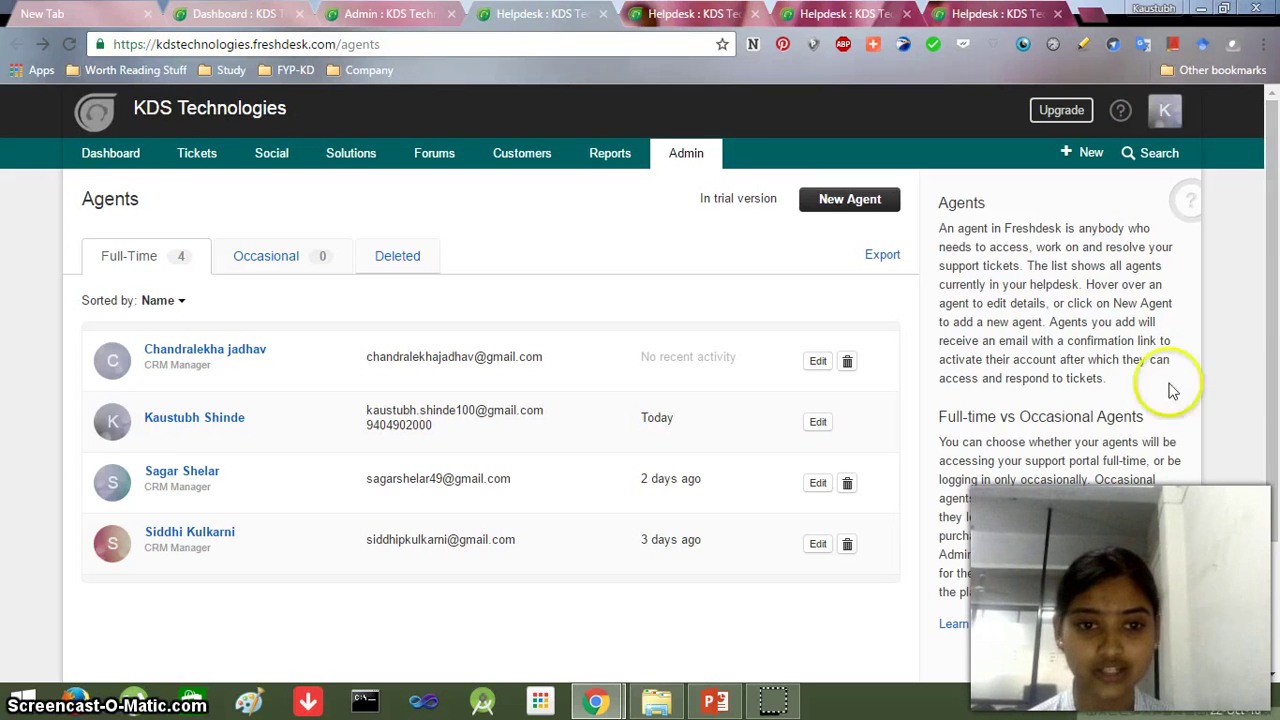
Step: Open the New Agent form and examine its agent type, agent information, and Roles and Scope options
left_click(805, 203)
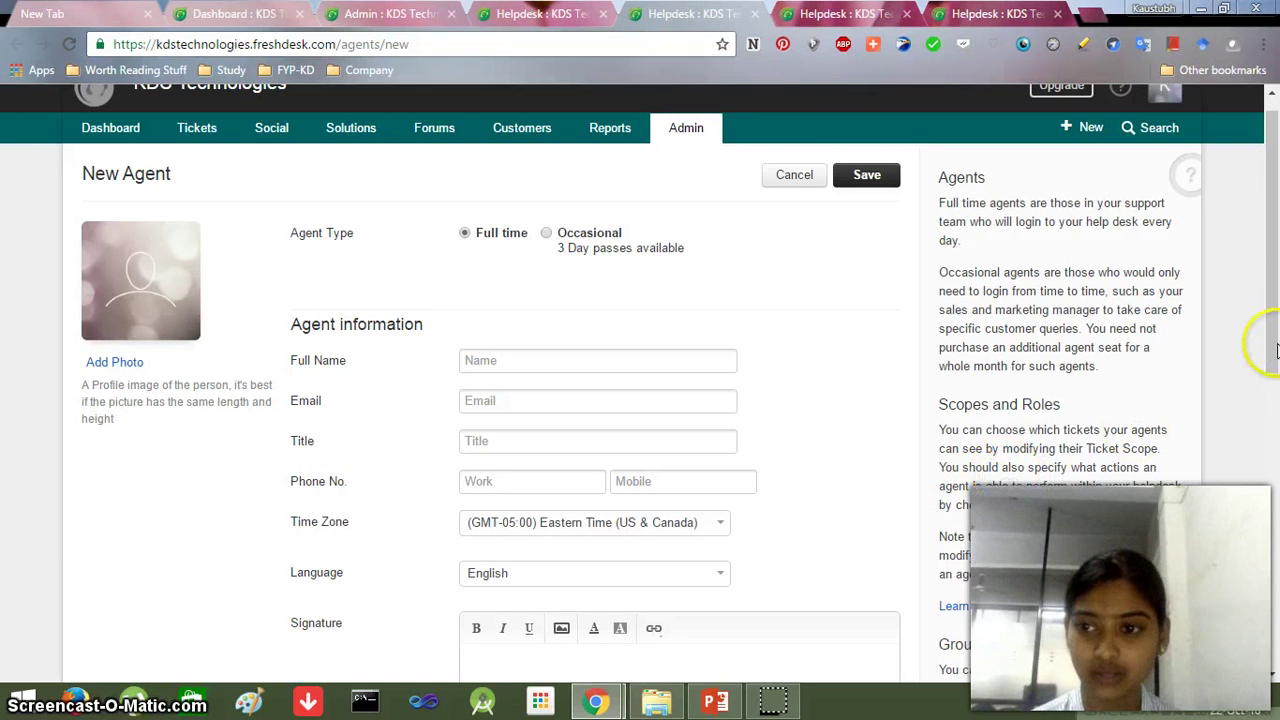
scroll(1274, 318, "down", 1)
scroll(1274, 318, "up", 1)
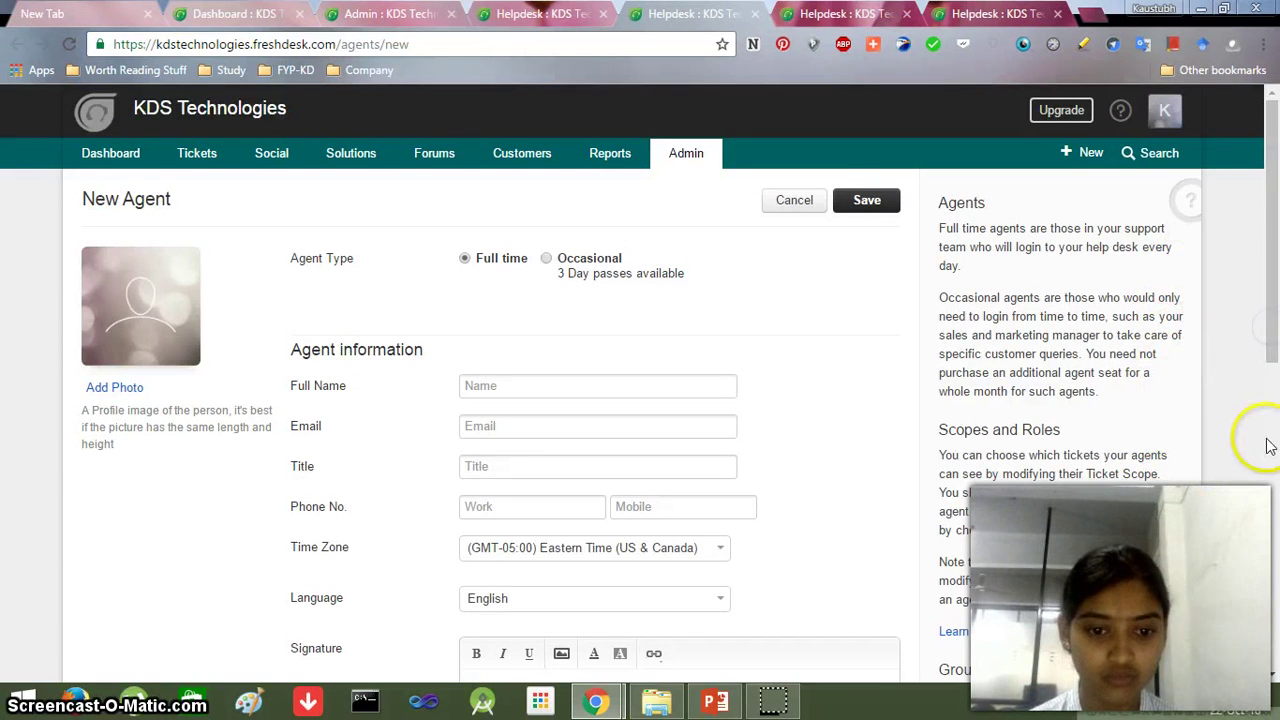
left_click_drag(1266, 323, 1264, 472)
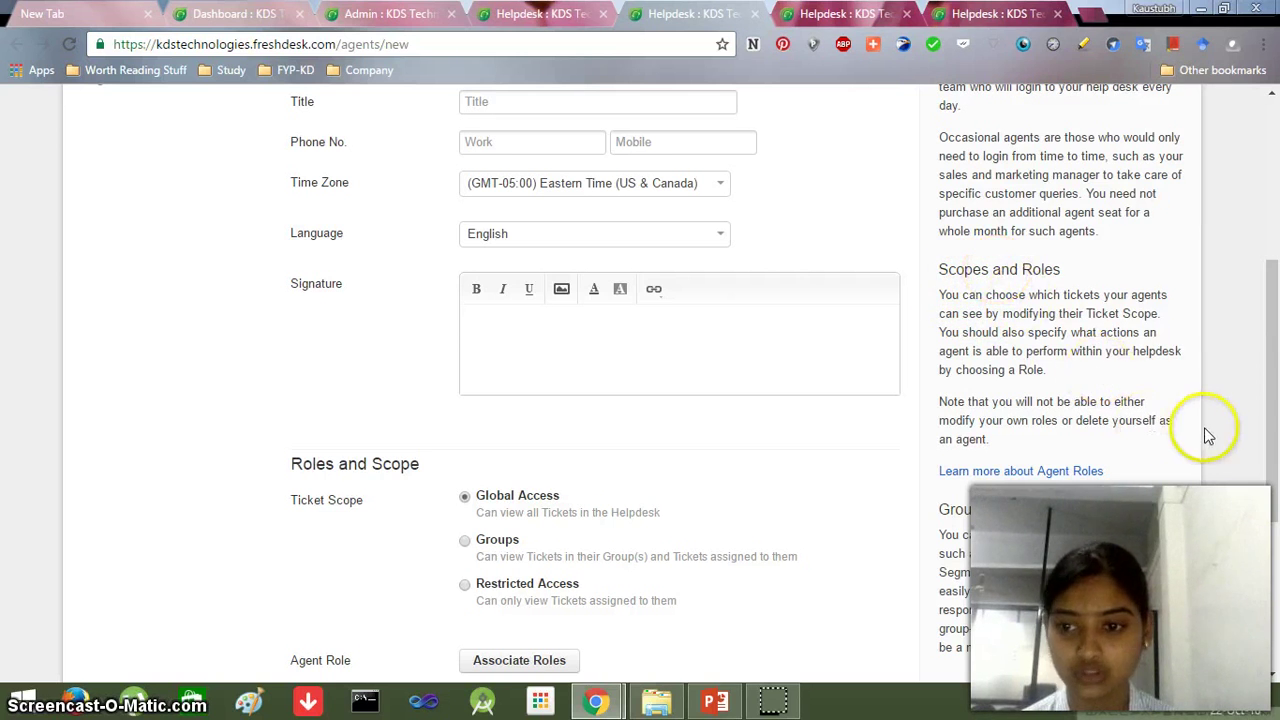
left_click_drag(1275, 393, 1258, 190)
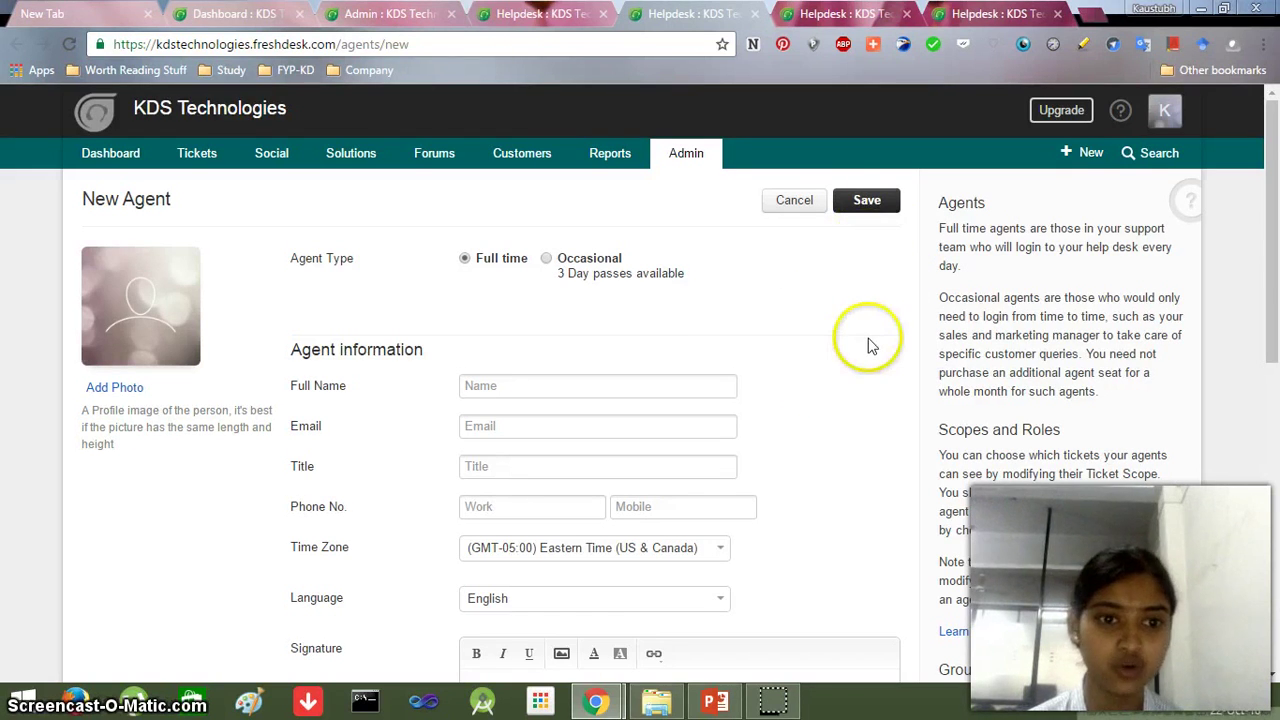
Step: Revisit the open Agents and Admin pages, review the Groups page, and open the New Group form
left_click(516, 14)
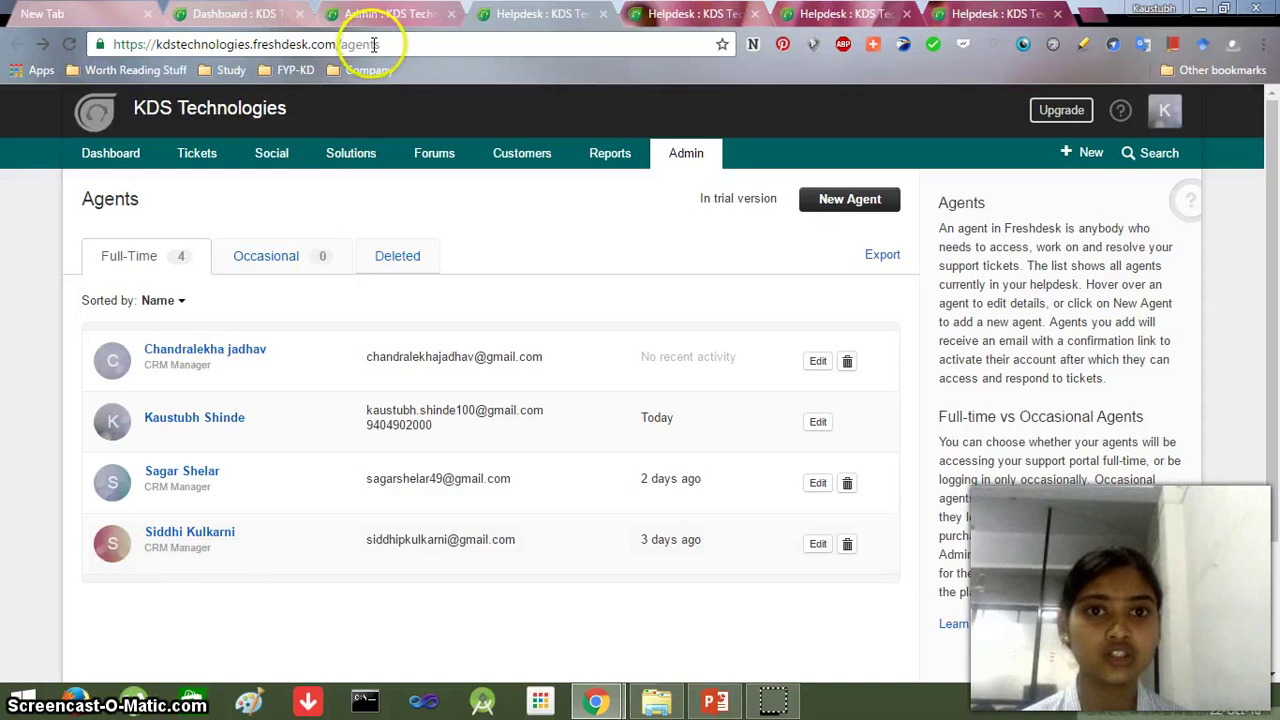
left_click(377, 12)
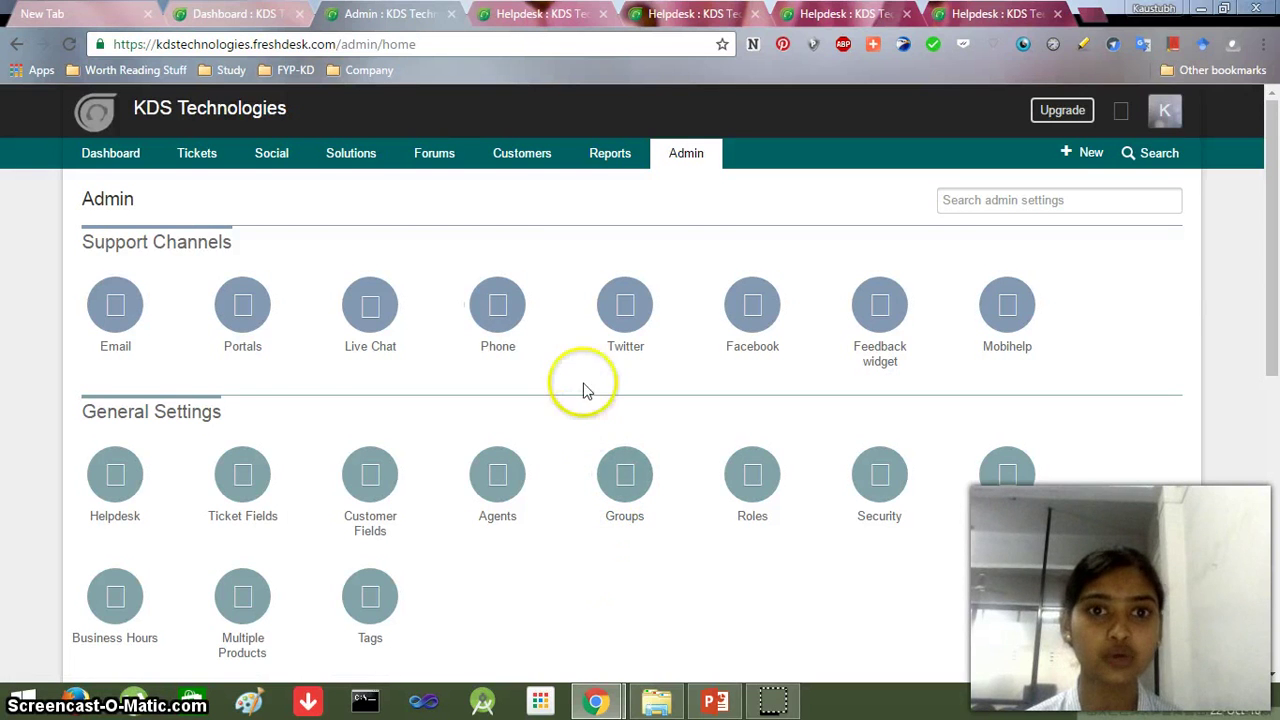
left_click(813, 13)
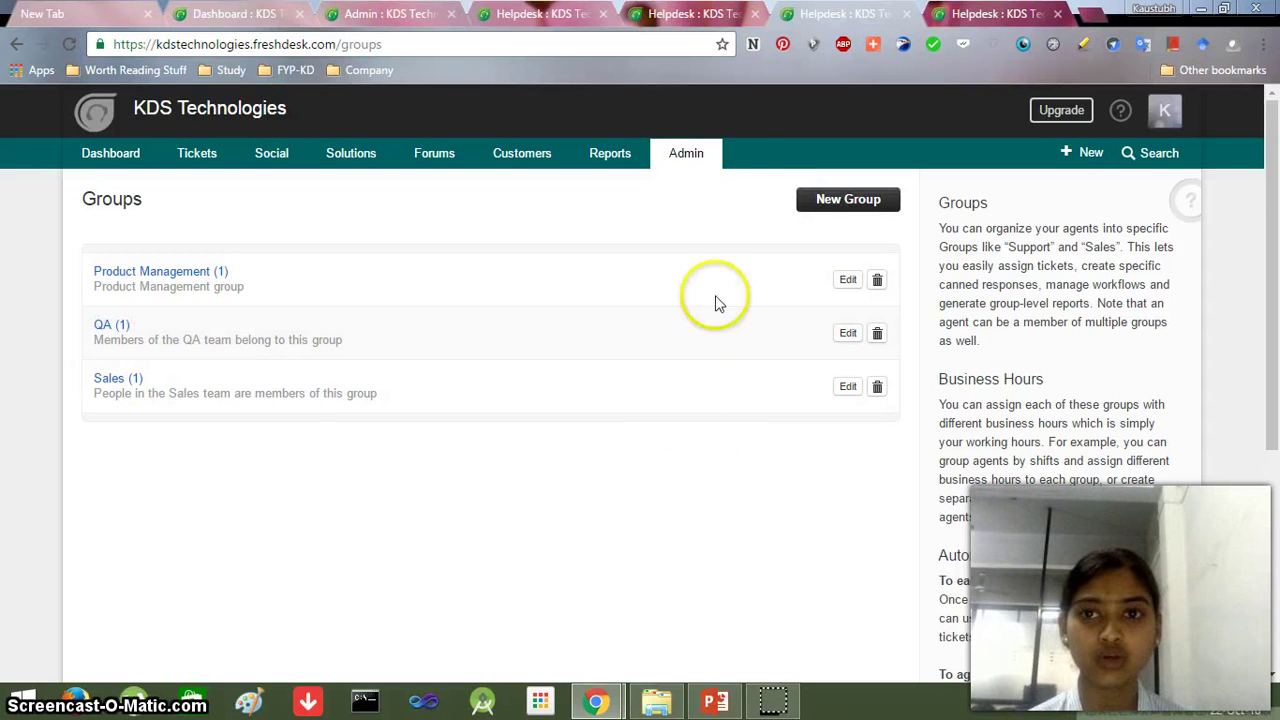
left_click(848, 199)
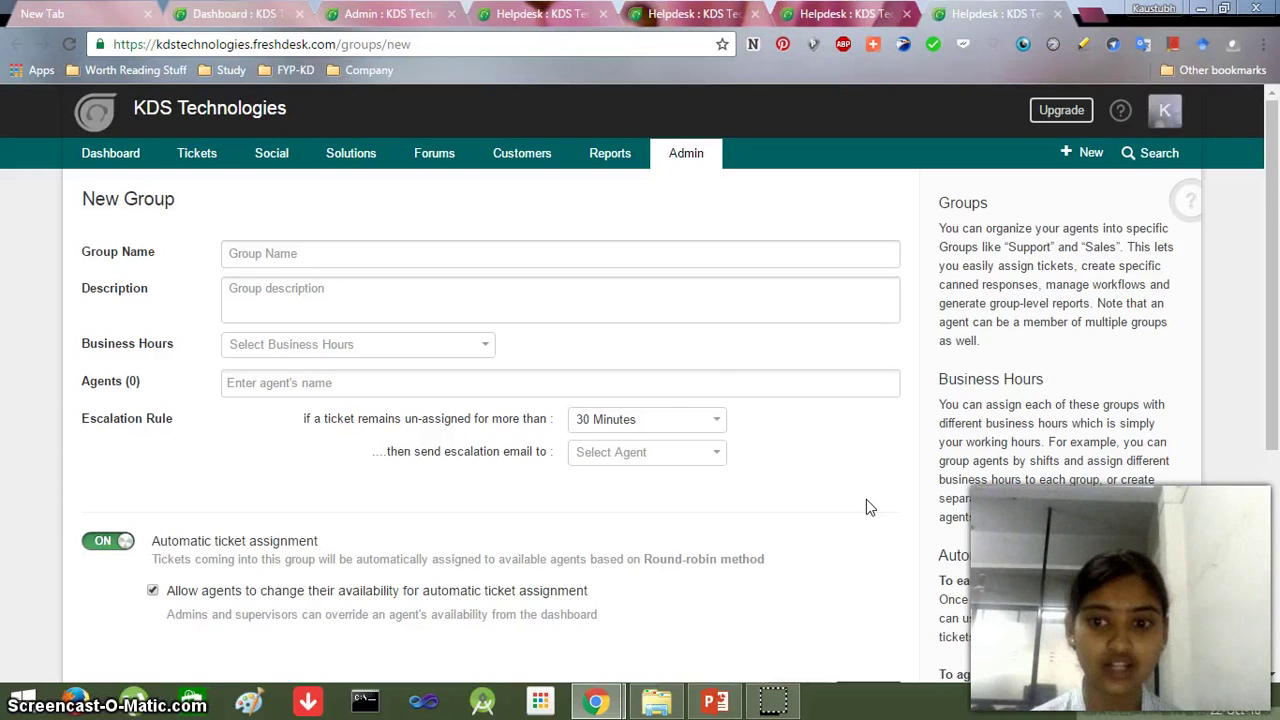
Step: Examine the agents available for the new group without adding any
left_click(305, 388)
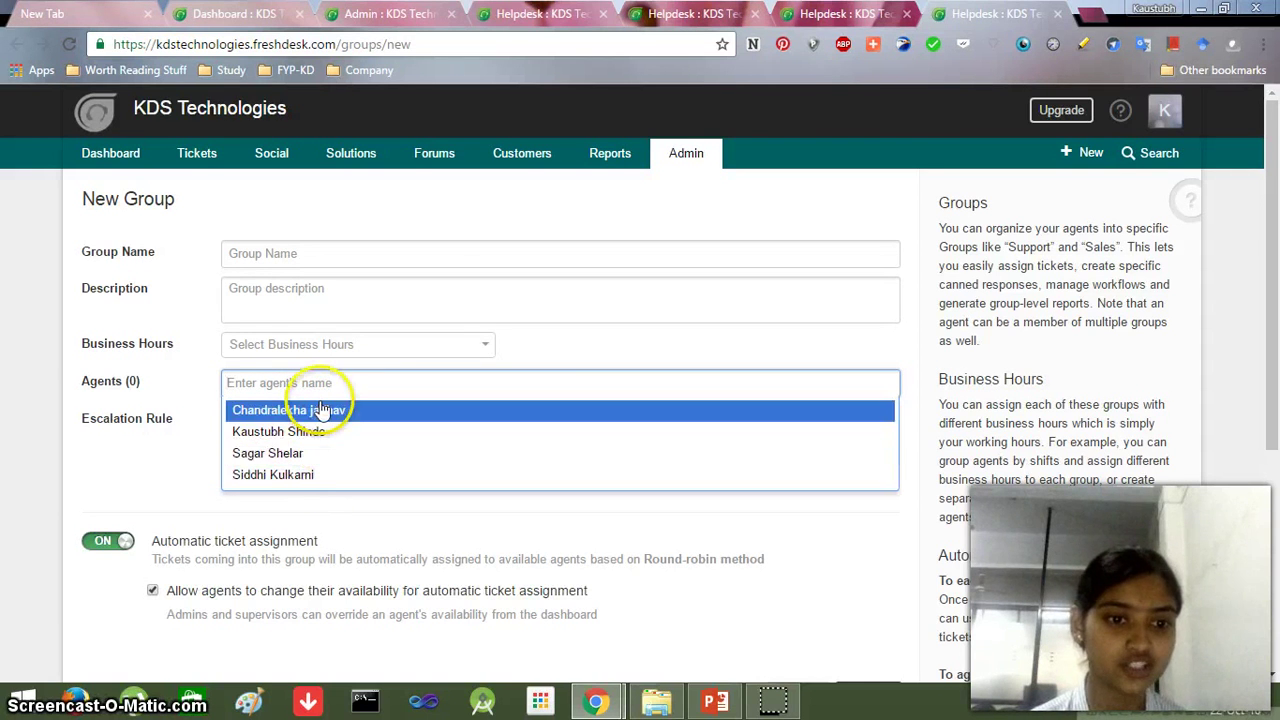
left_click(198, 456)
left_click(264, 384)
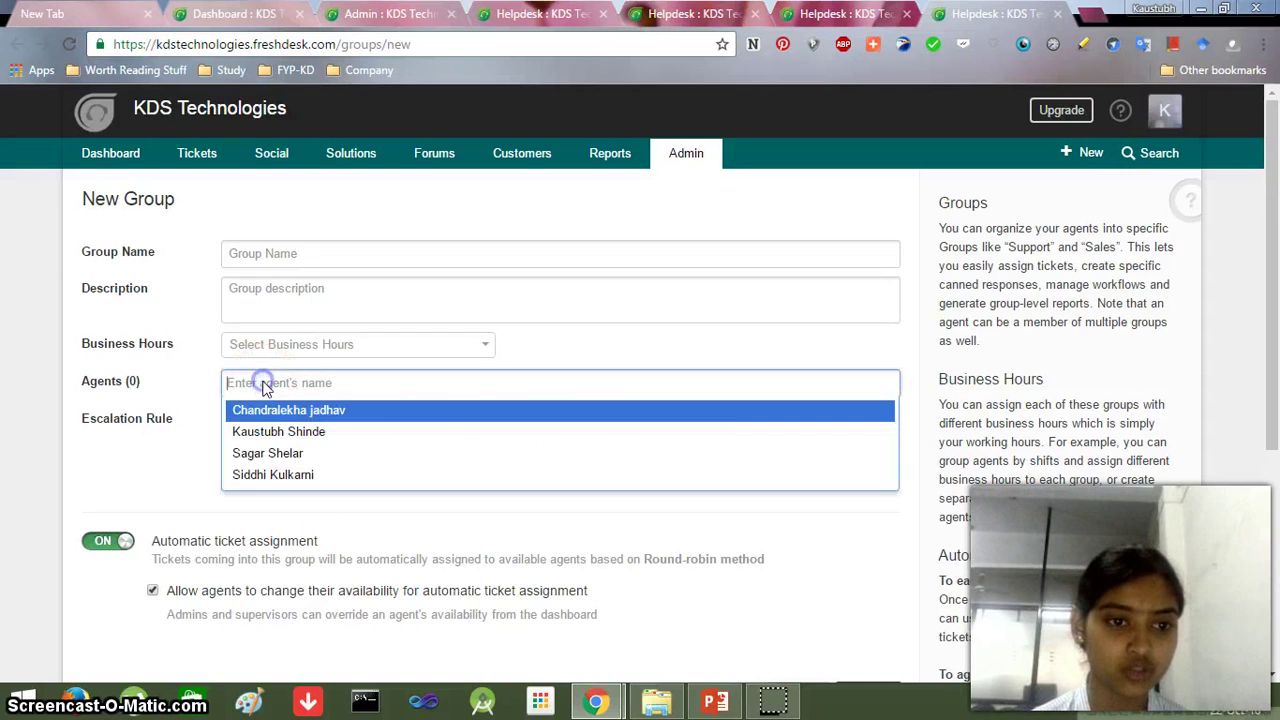
left_click(182, 454)
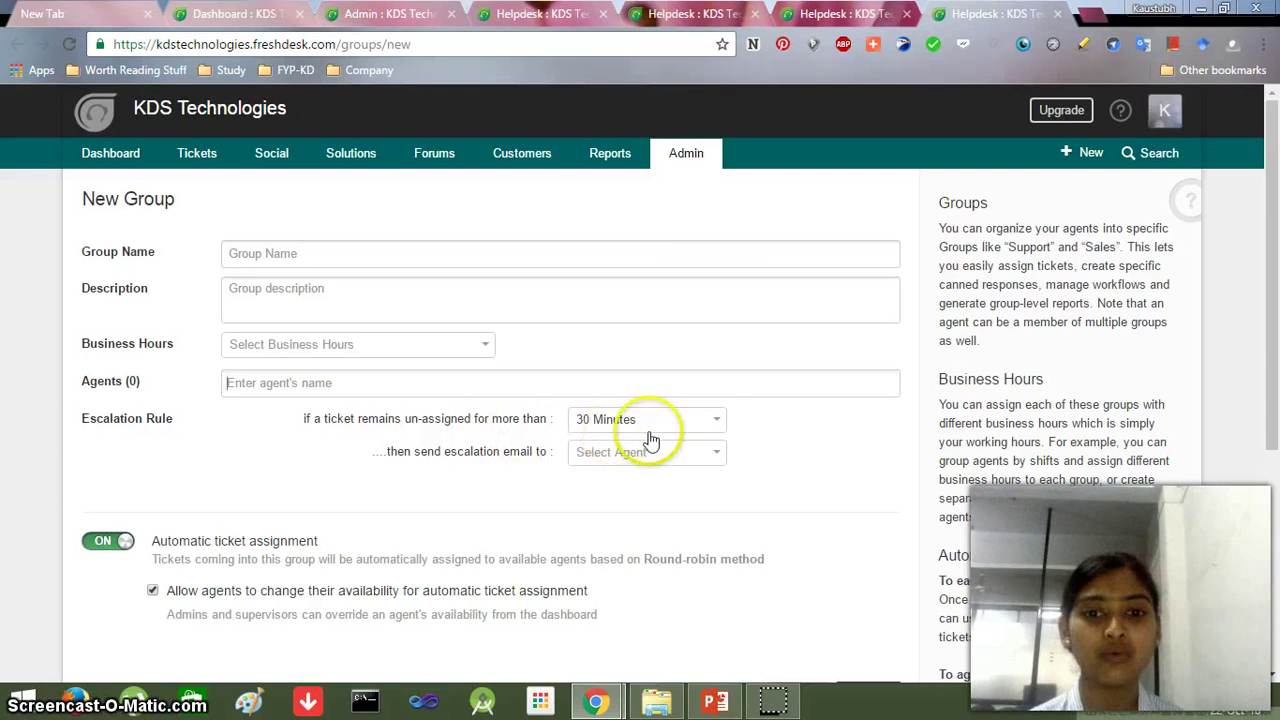
Step: Examine the escalation rule's unassigned-time options and escalation e-mail recipient choices in the New Group form
left_click(718, 428)
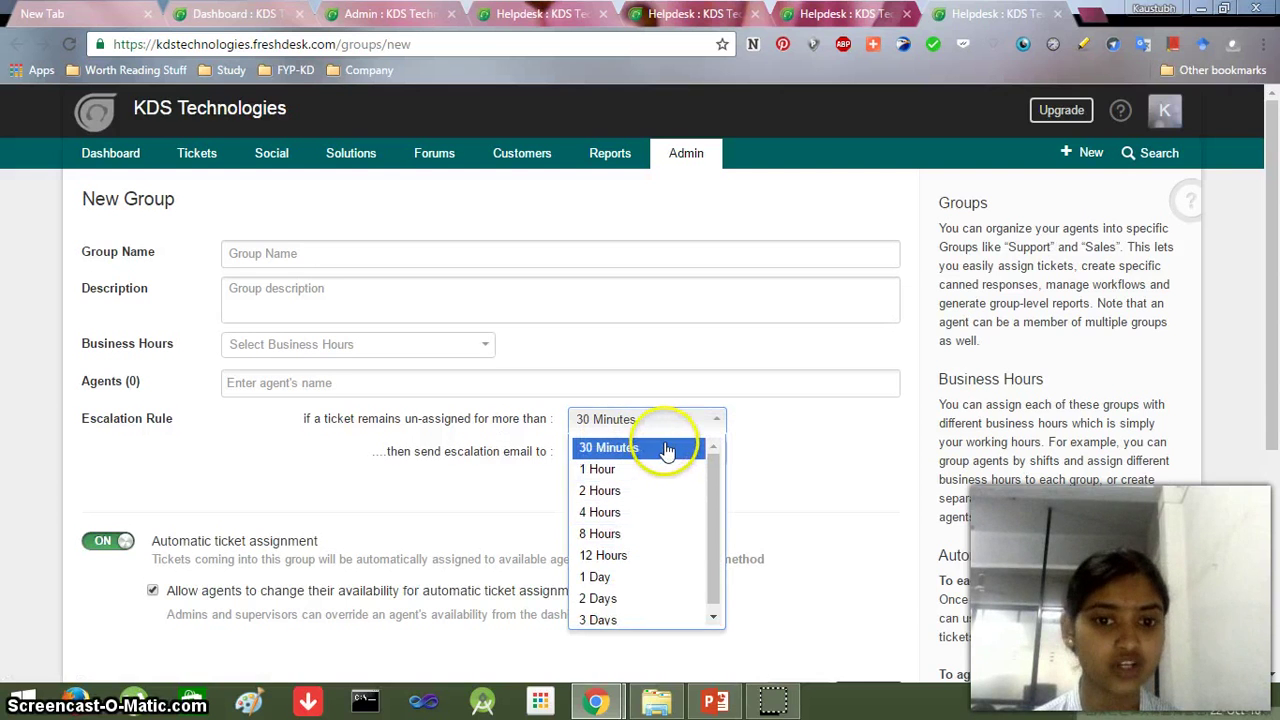
left_click(772, 530)
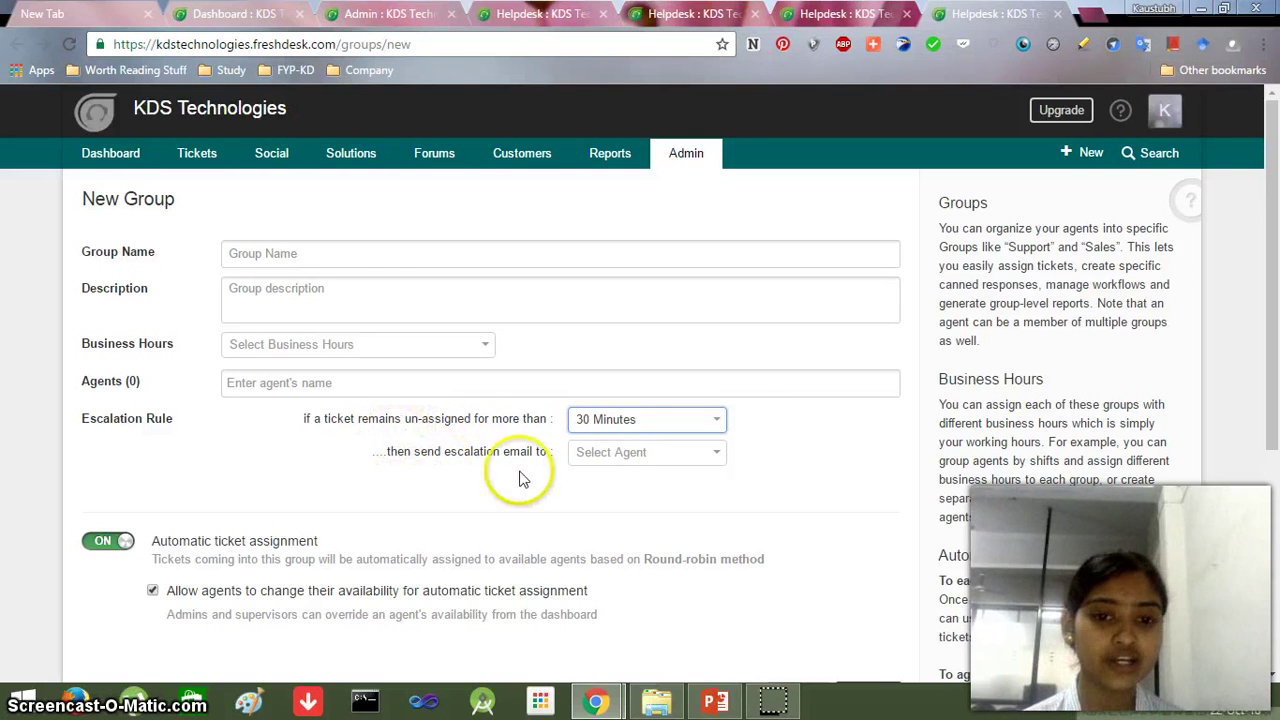
left_click(645, 455)
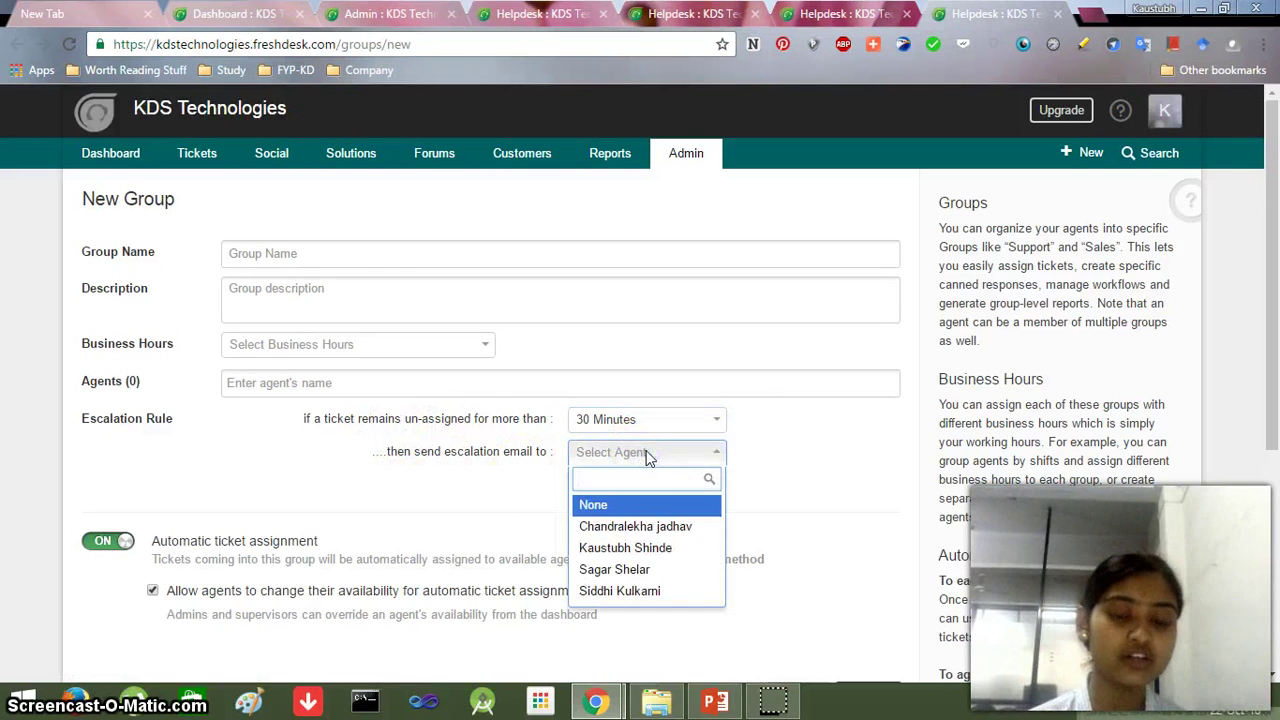
left_click(741, 525)
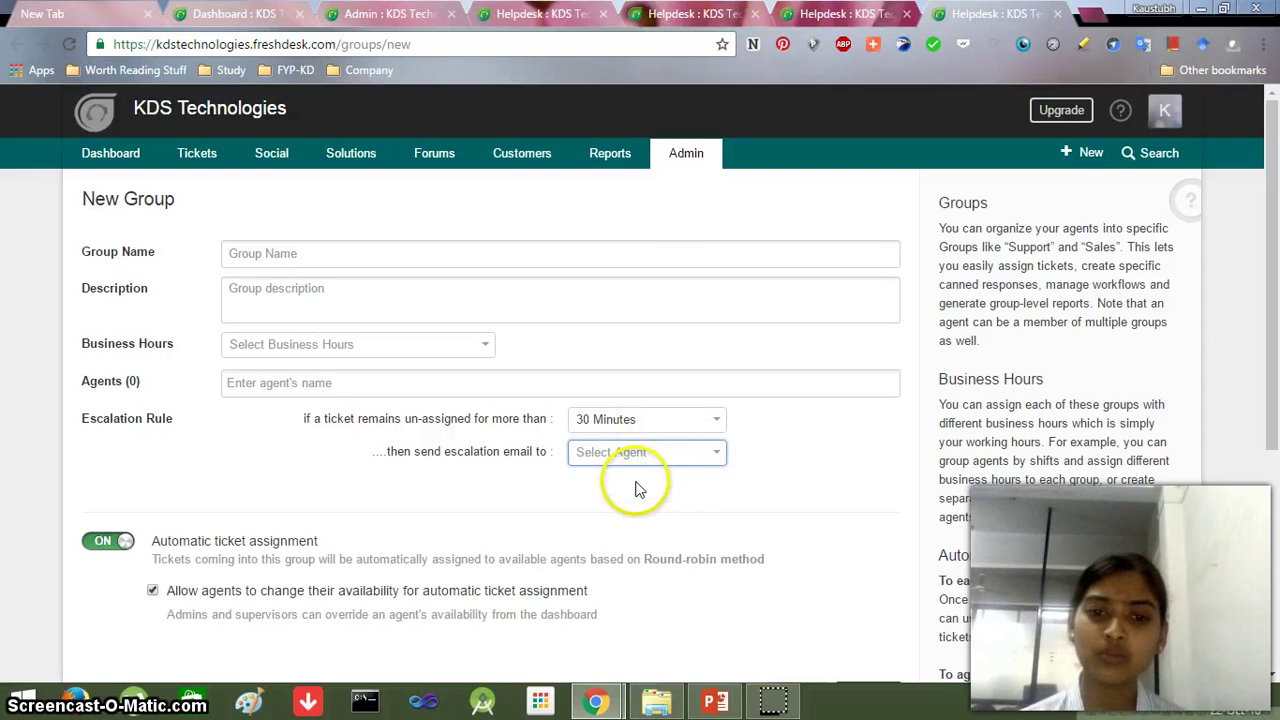
left_click(697, 460)
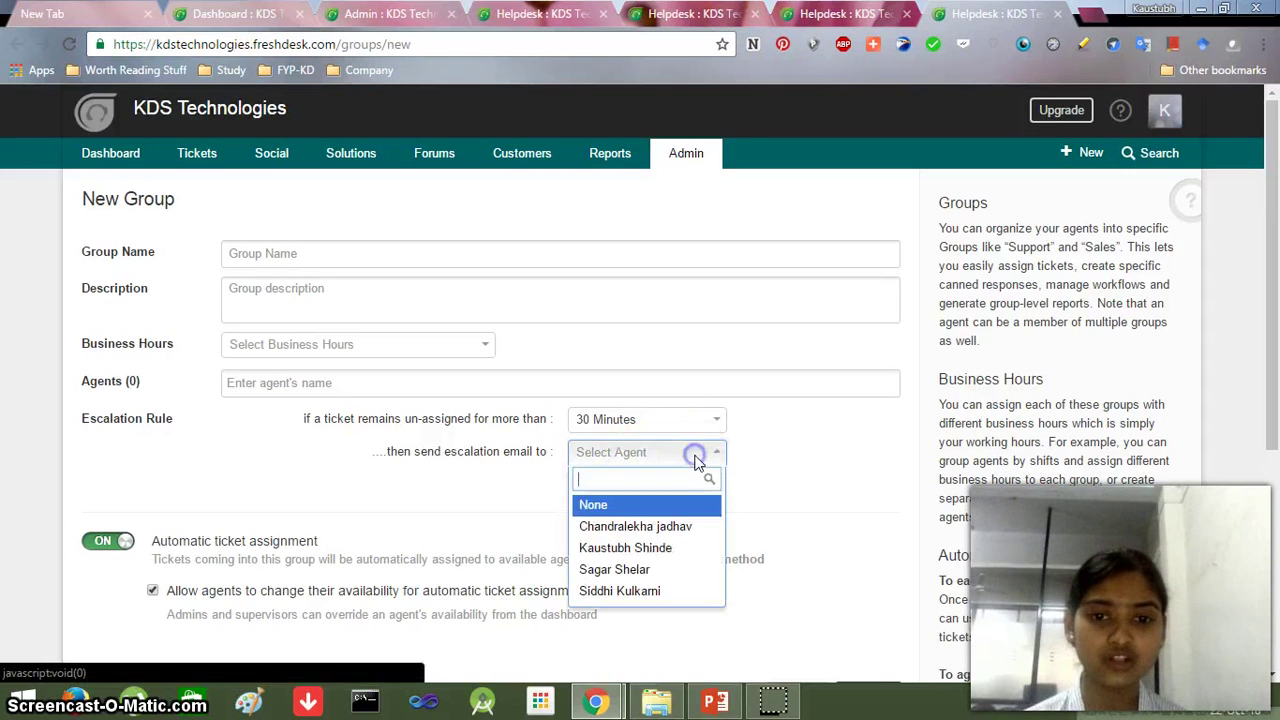
left_click(762, 480)
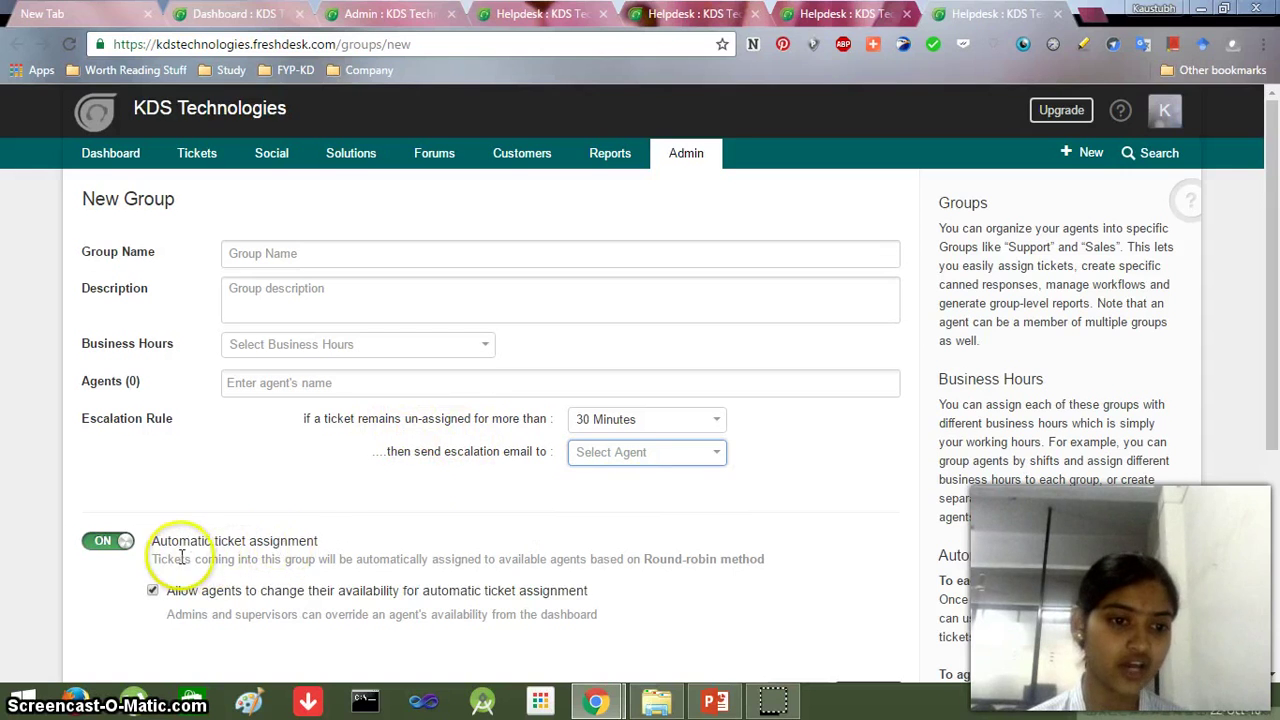
Step: Examine the automatic ticket assignment setting and the related help text in the New Group form
left_click(94, 541)
left_click(110, 541)
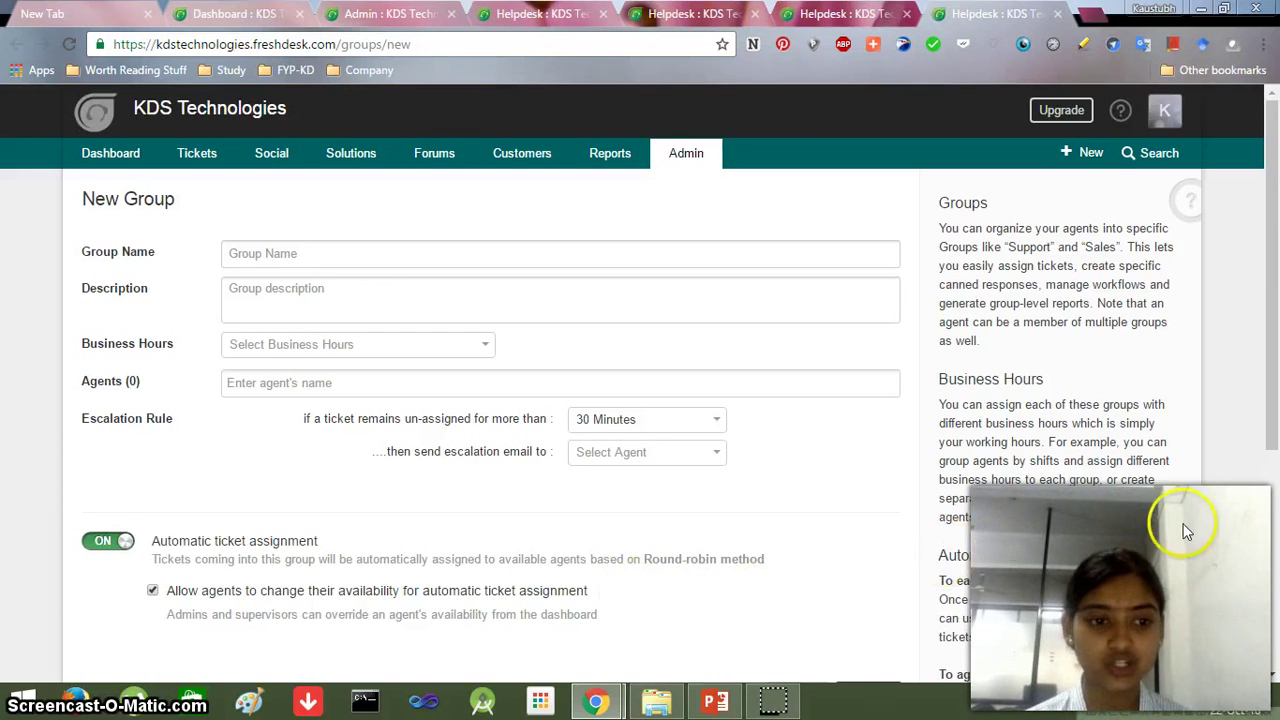
left_click_drag(1262, 402, 1273, 507)
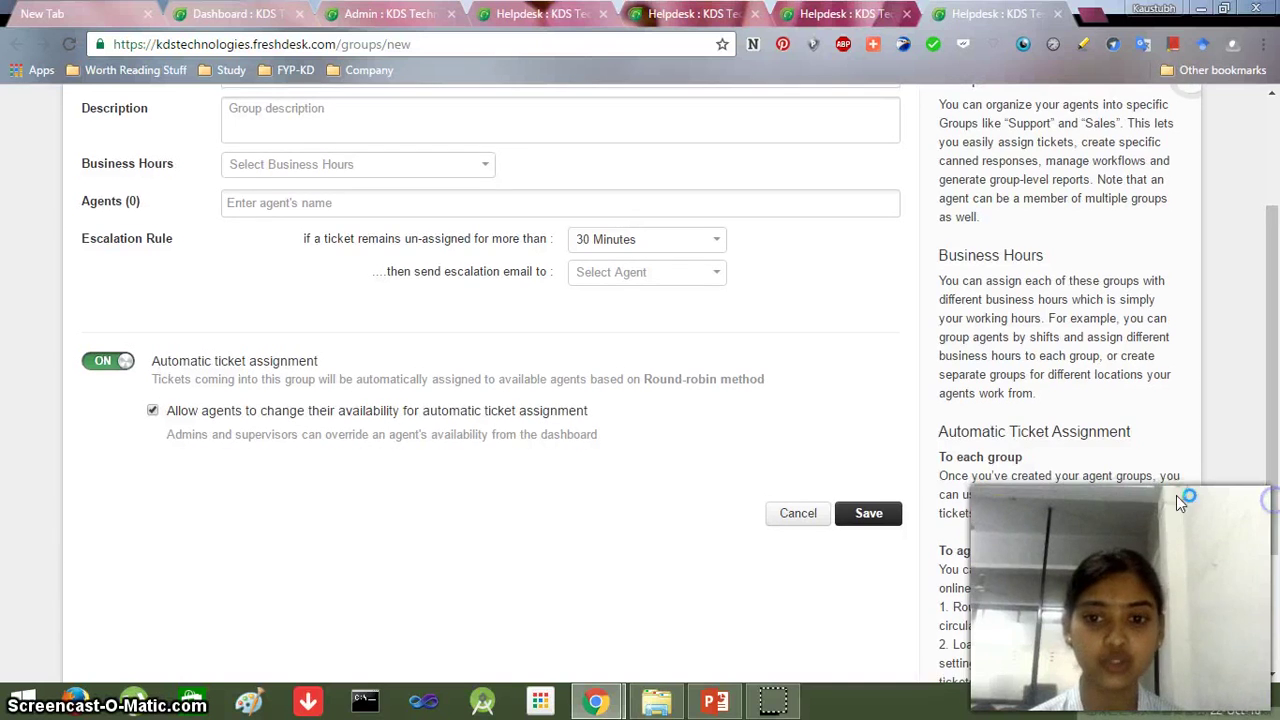
left_click(1163, 443)
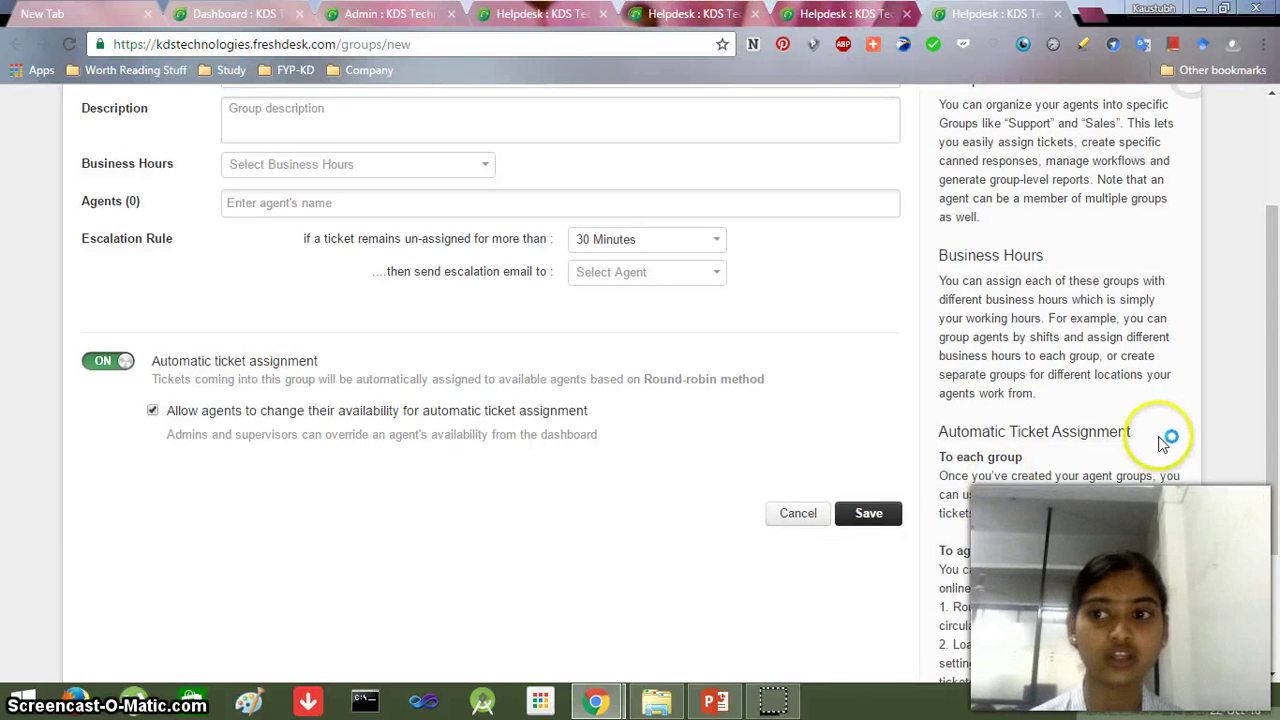
left_click_drag(1266, 391, 1277, 289)
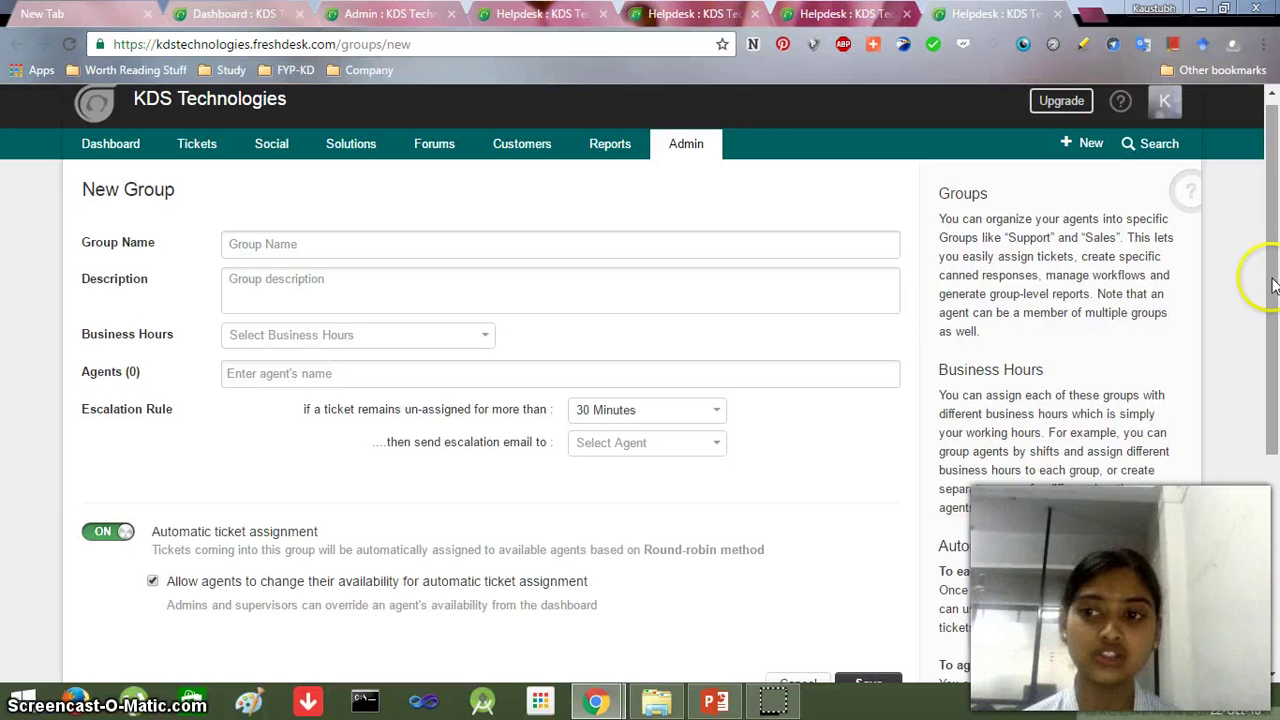
mouse_move(1276, 255)
left_mouse_down()
mouse_move(1276, 335)
mouse_move(1276, 230)
left_mouse_up()
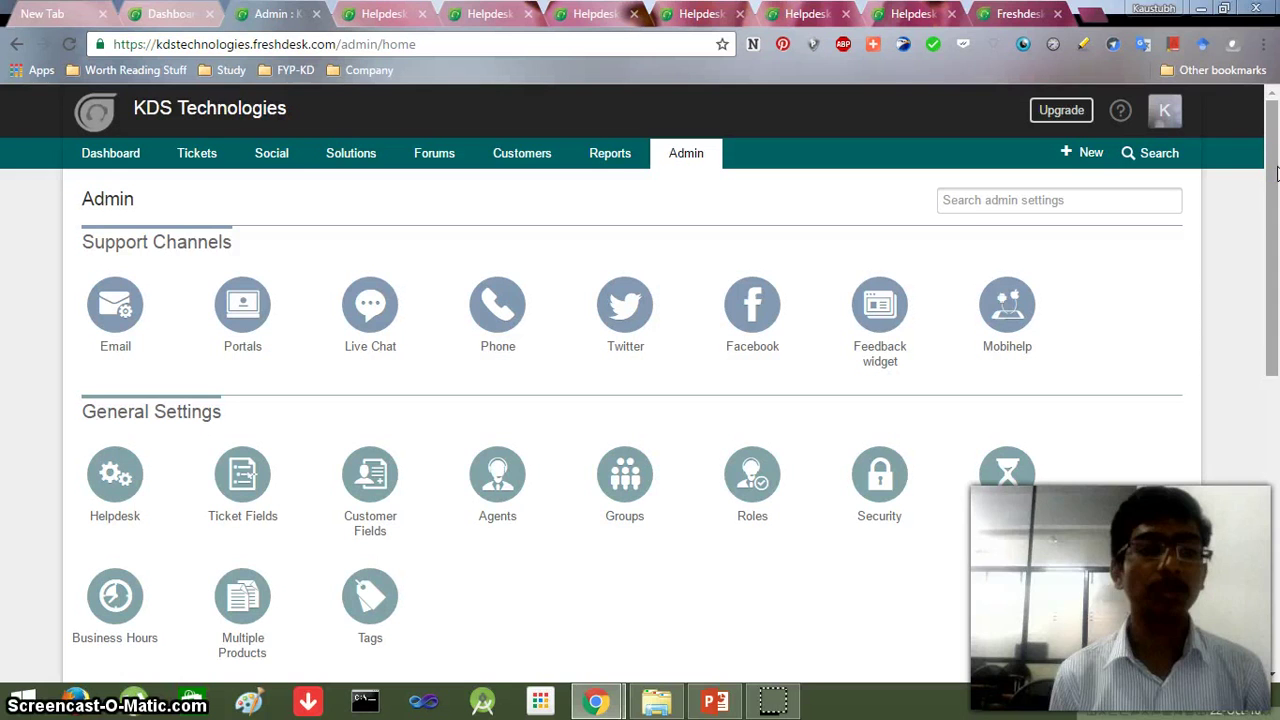
Step: Review the Helpdesk Productivity section of the Admin page and switch to the open Supervisor rules page
left_click_drag(1276, 175, 1260, 414)
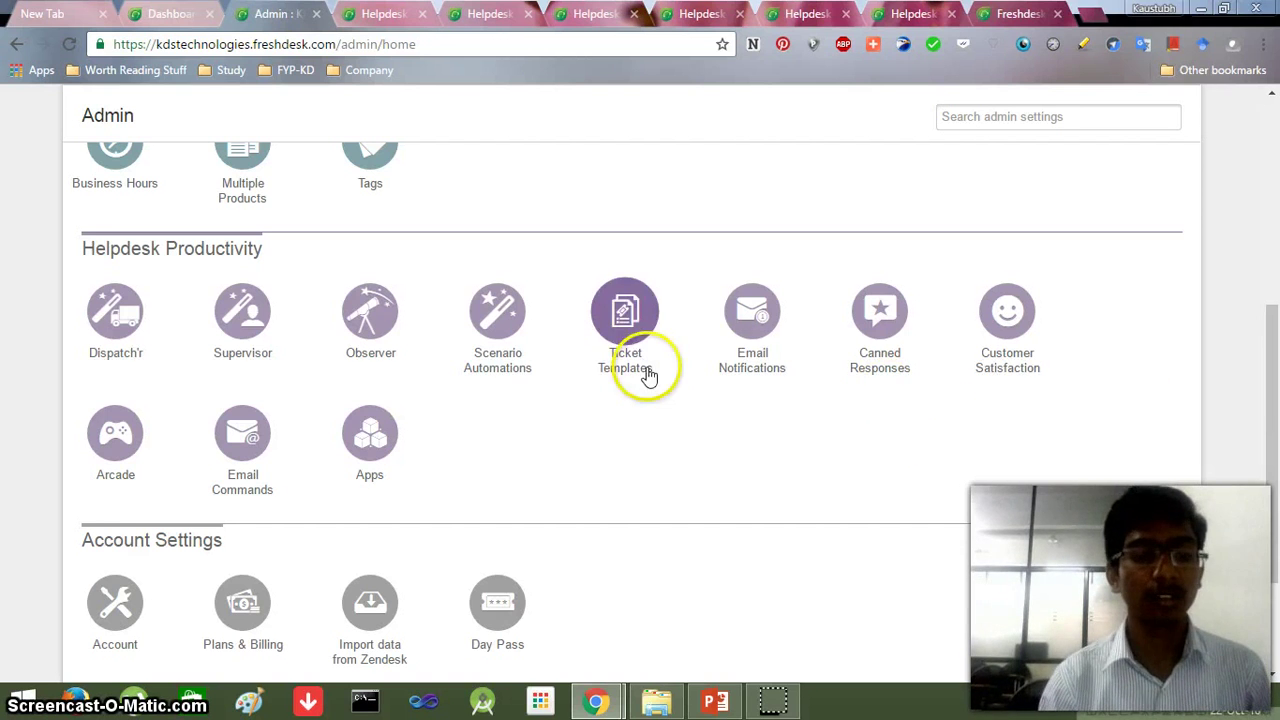
left_click(365, 8)
left_click(573, 372)
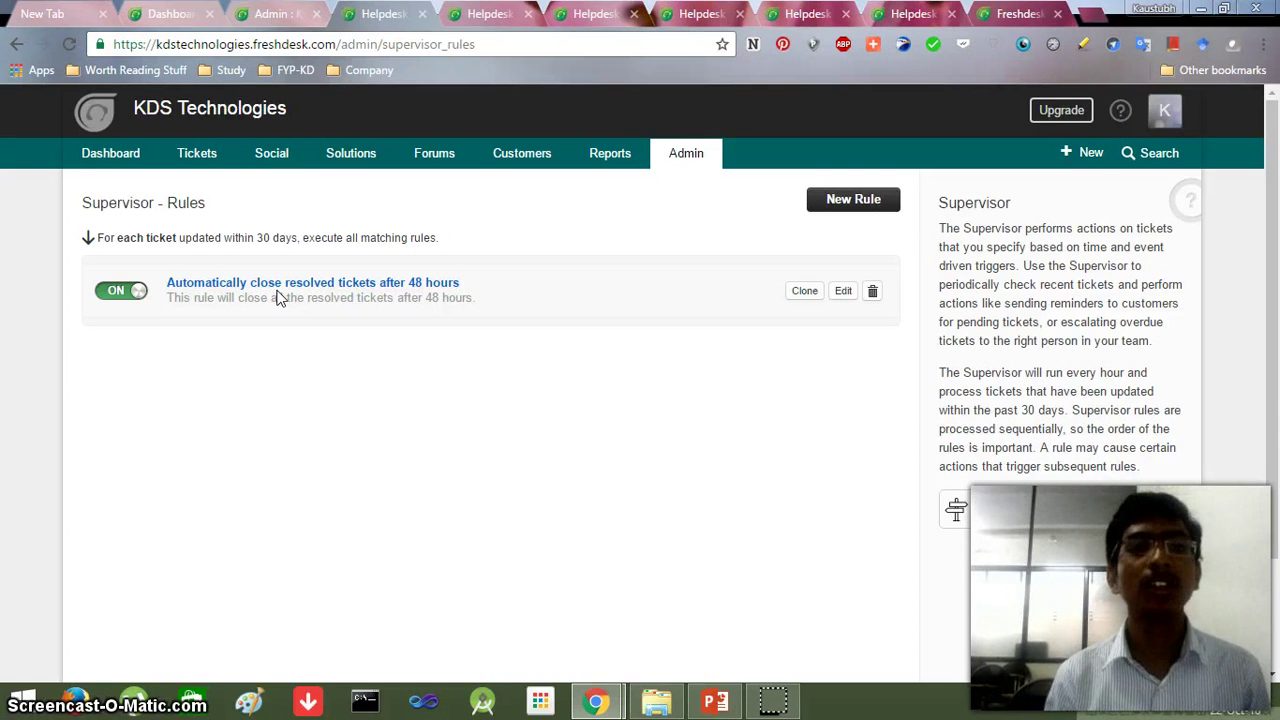
Step: Open the Supervisor rule "Automatically close resolved tickets after 48 hours" and review its name and description
left_click(312, 282)
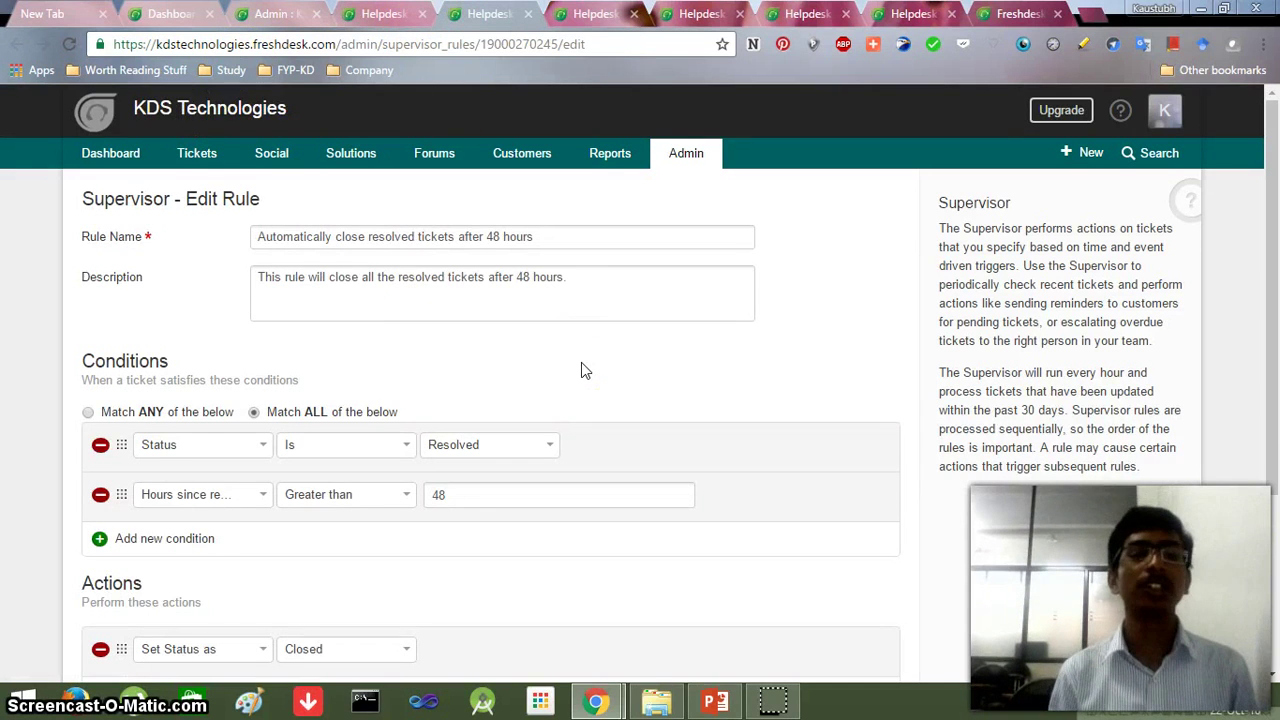
left_click(540, 226)
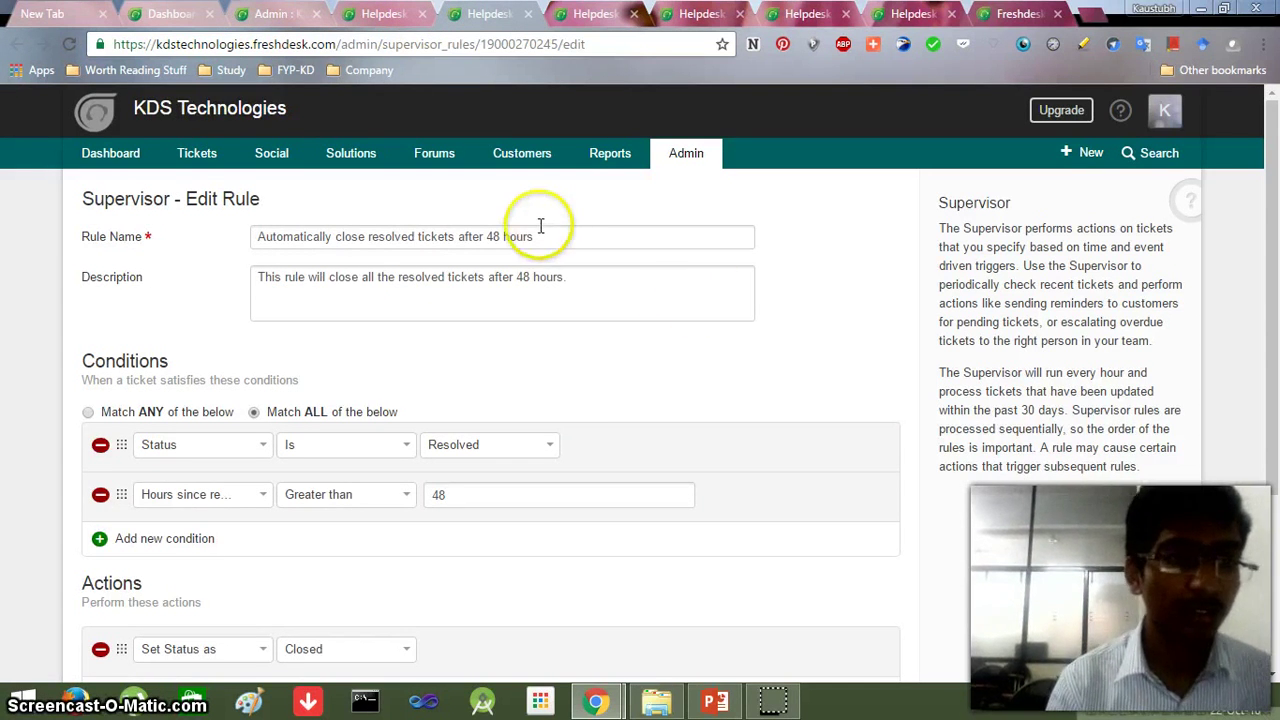
double_click(598, 235)
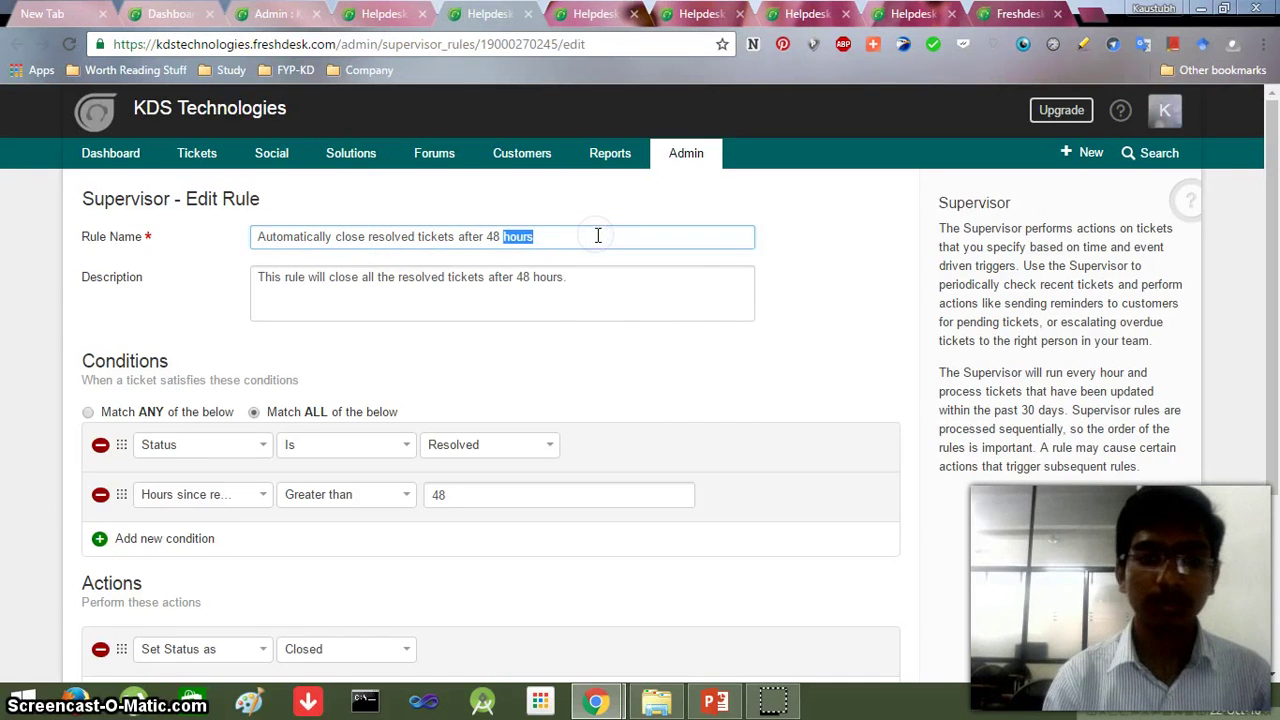
left_click(587, 345)
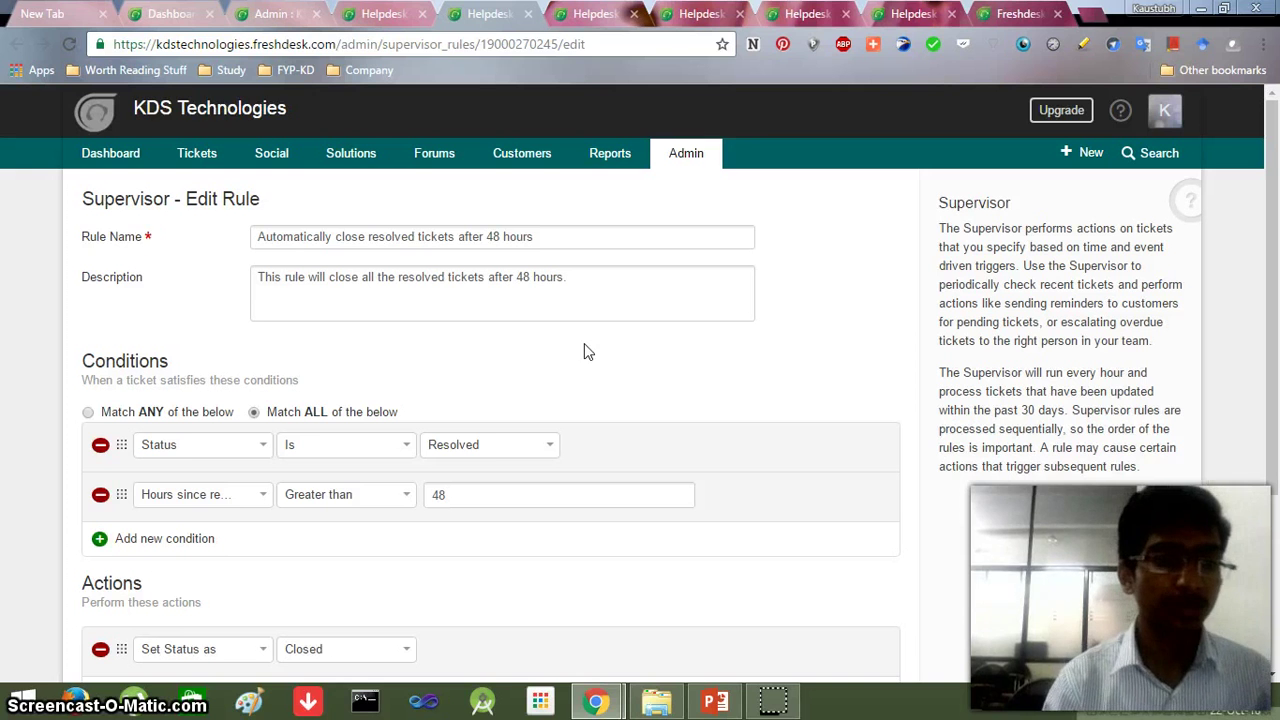
Step: Examine the condition types and the Is / Is not operators available for the rule's Status condition
left_click(259, 447)
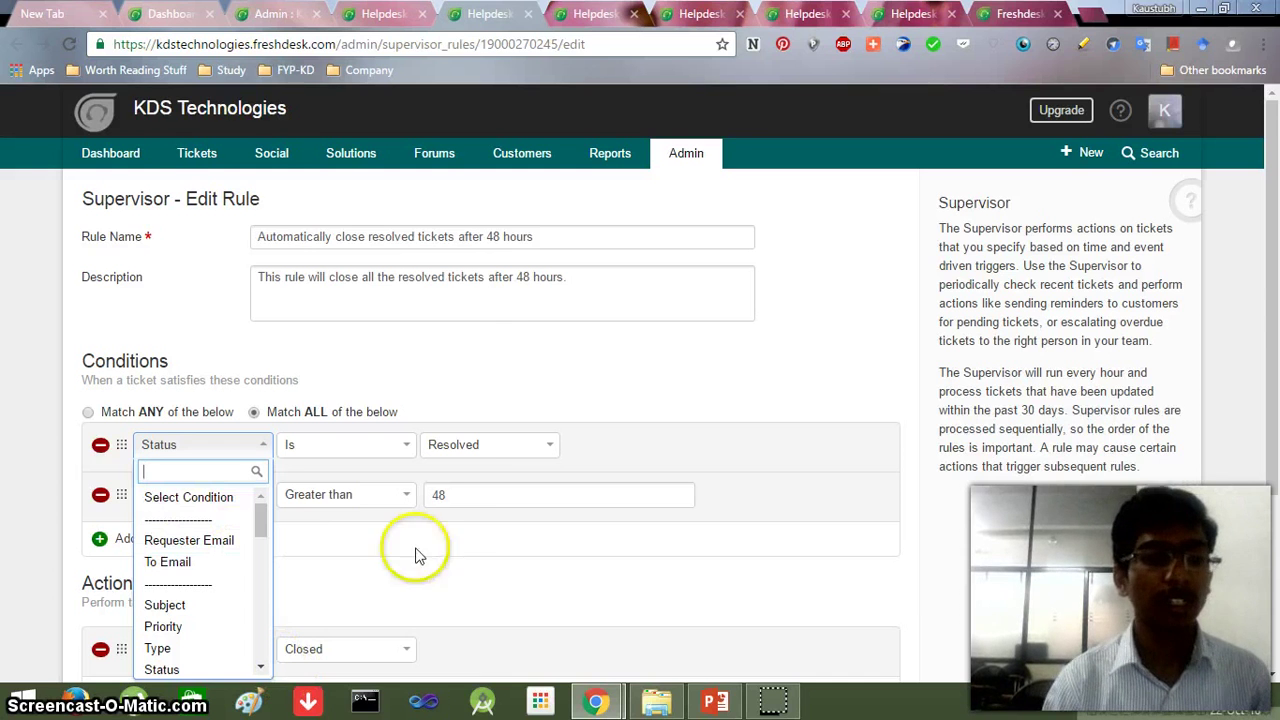
left_click(406, 452)
left_click(406, 452)
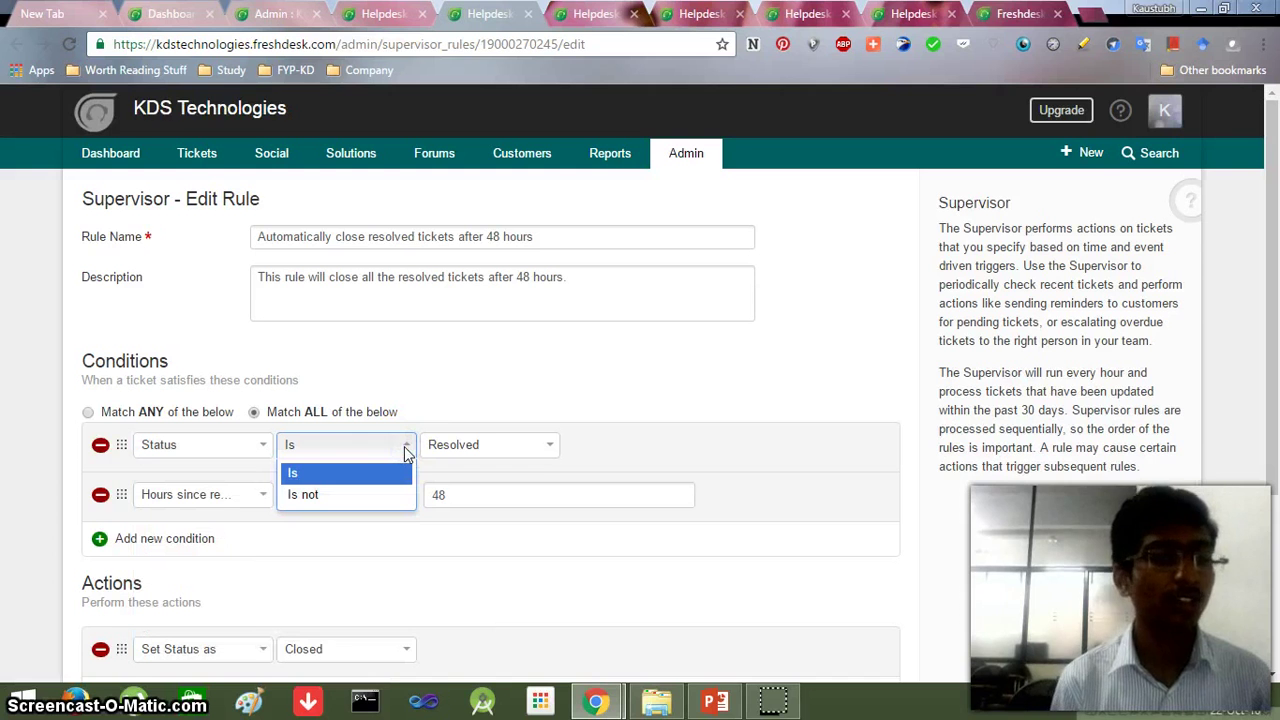
left_click(372, 620)
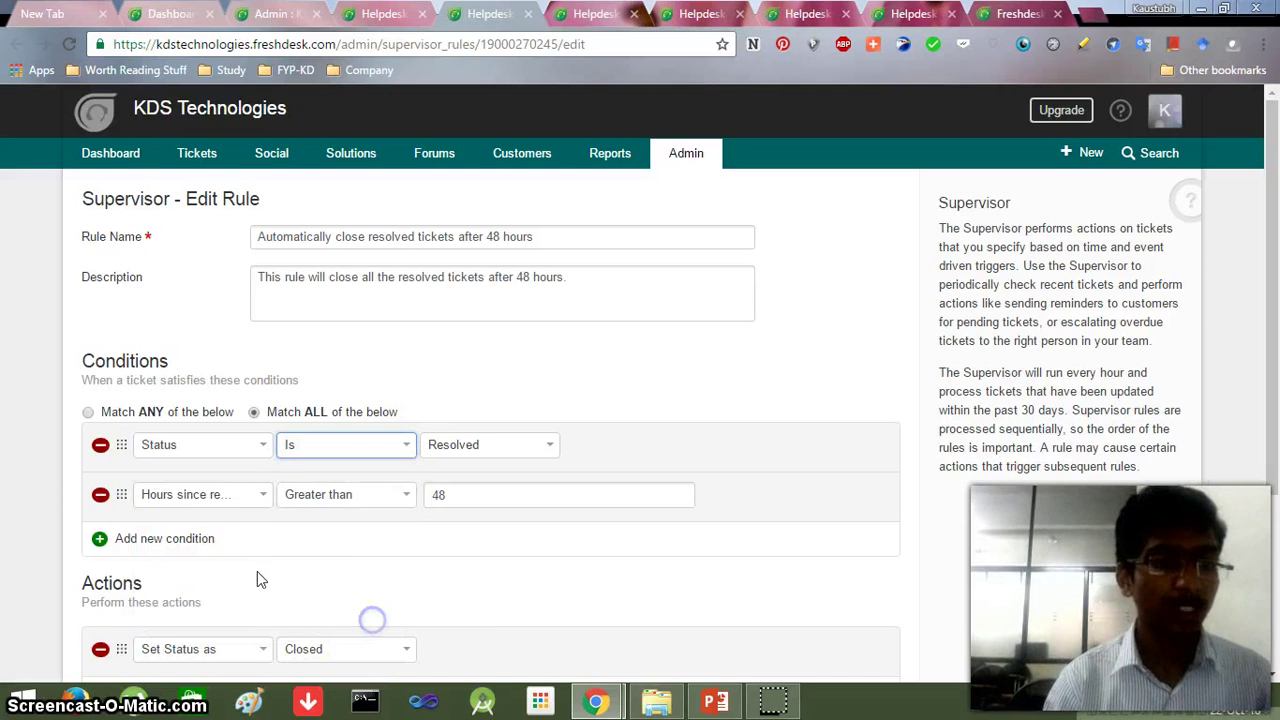
Step: Examine the type choices for the rule's hours-since-resolved condition and for its Set Status as action
left_click(264, 495)
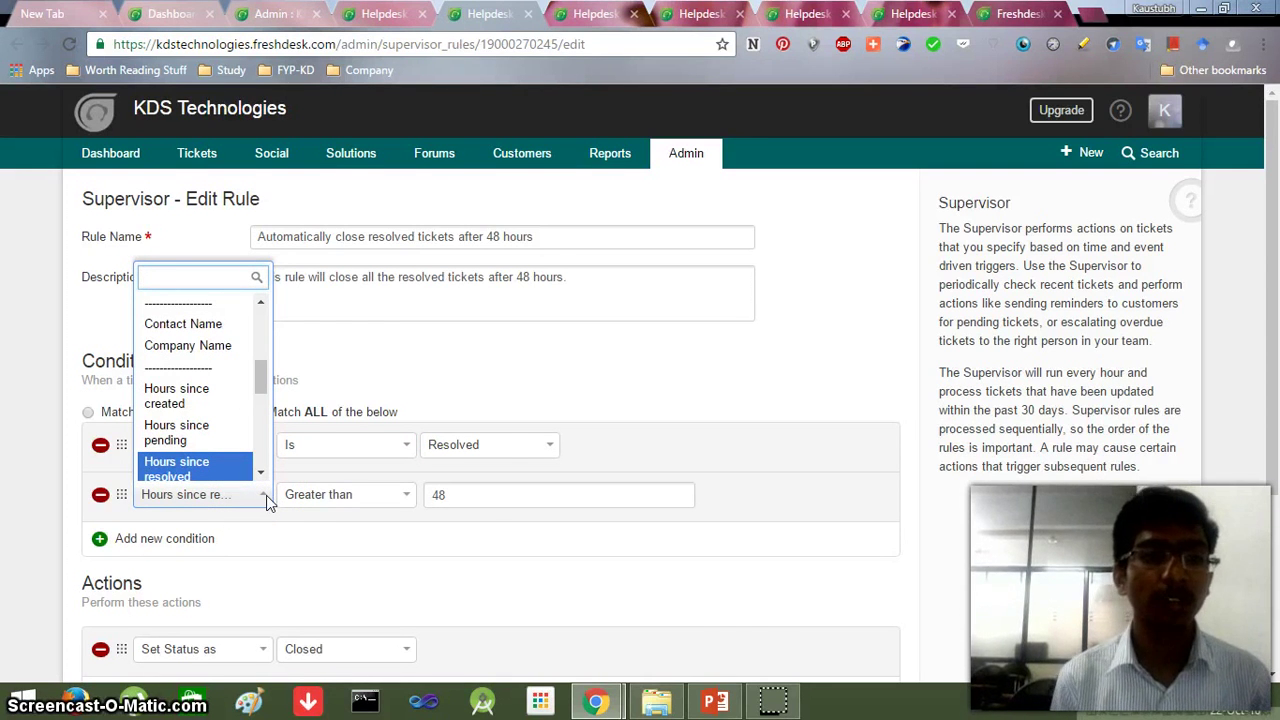
left_click(1273, 658)
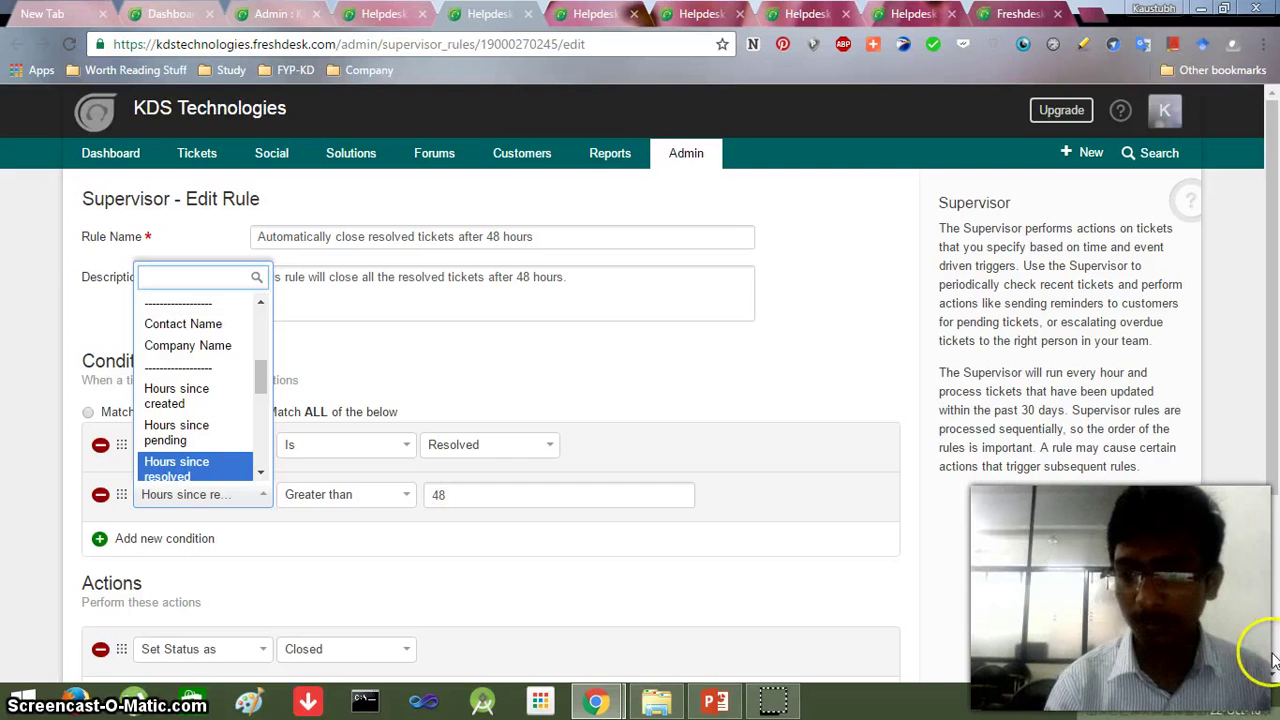
scroll(1273, 675, "down", 3)
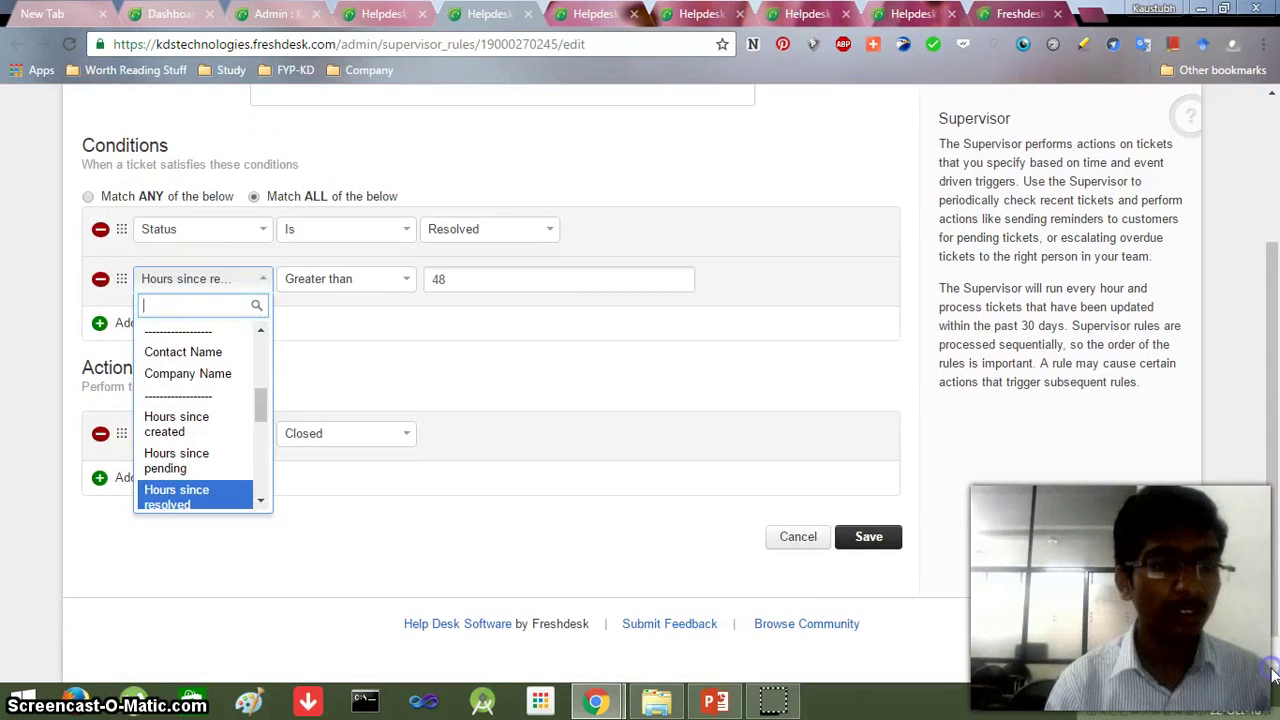
left_click(634, 392)
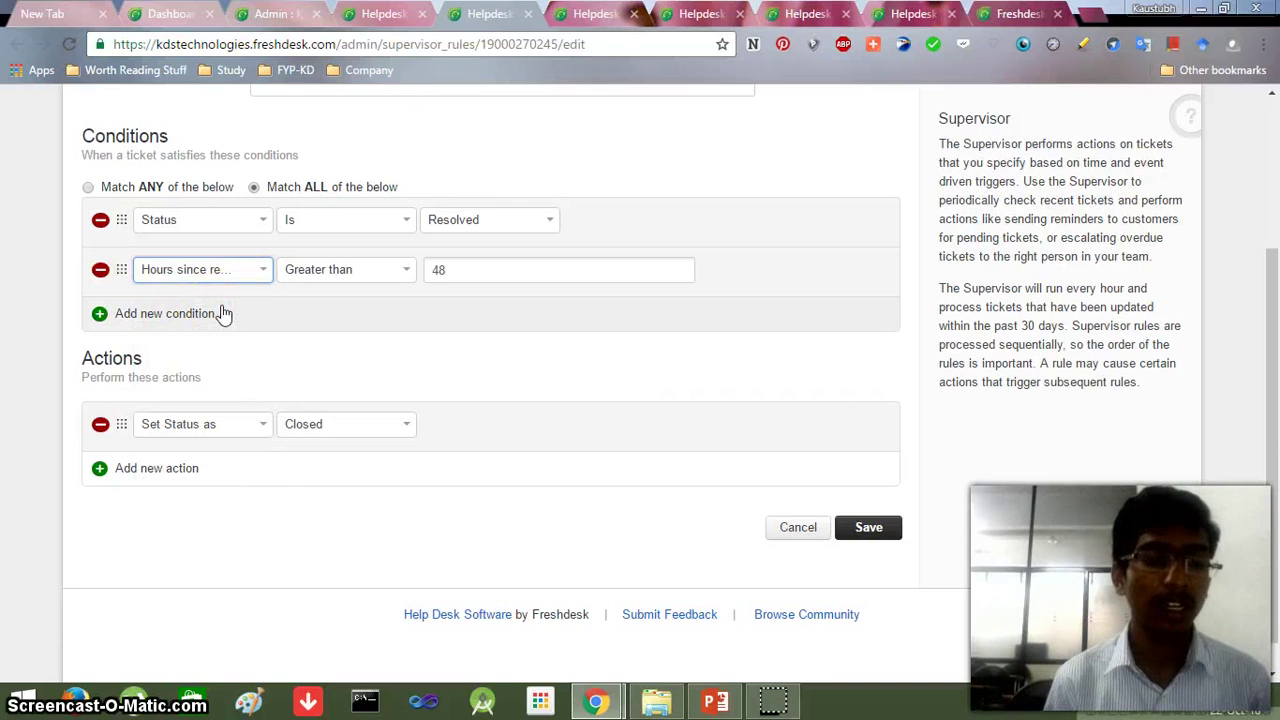
left_click(263, 428)
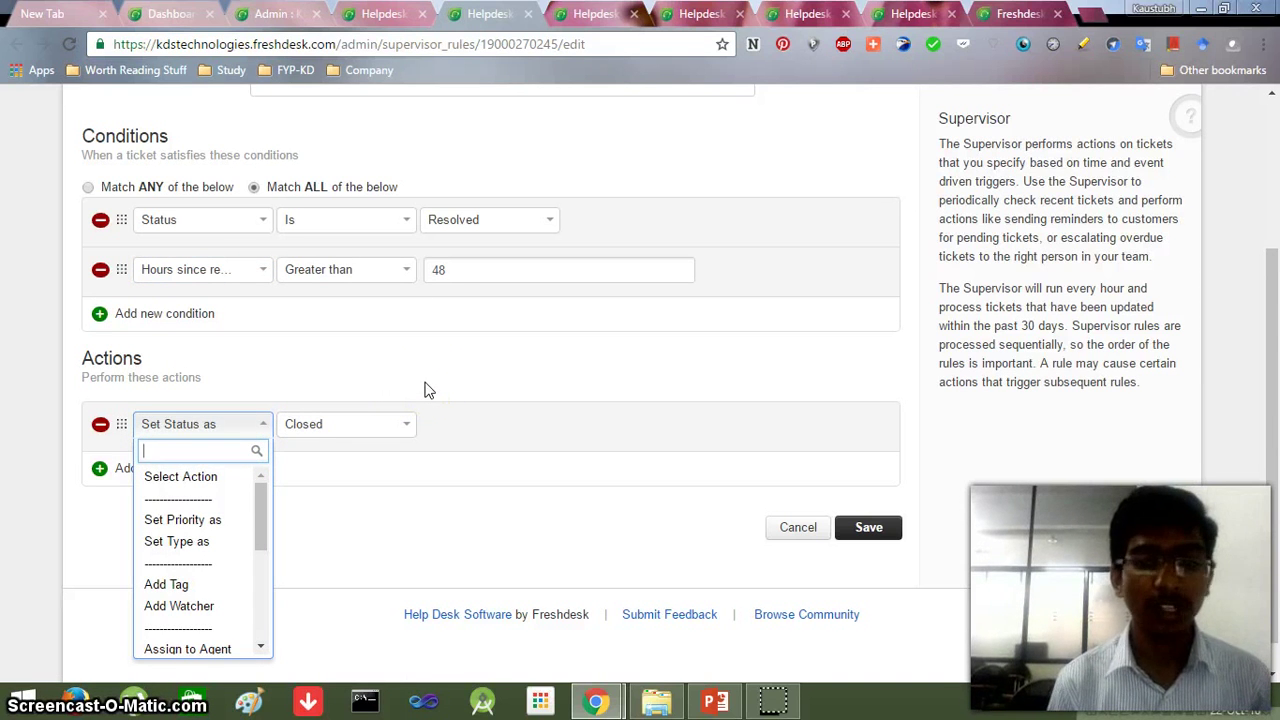
left_click(500, 367)
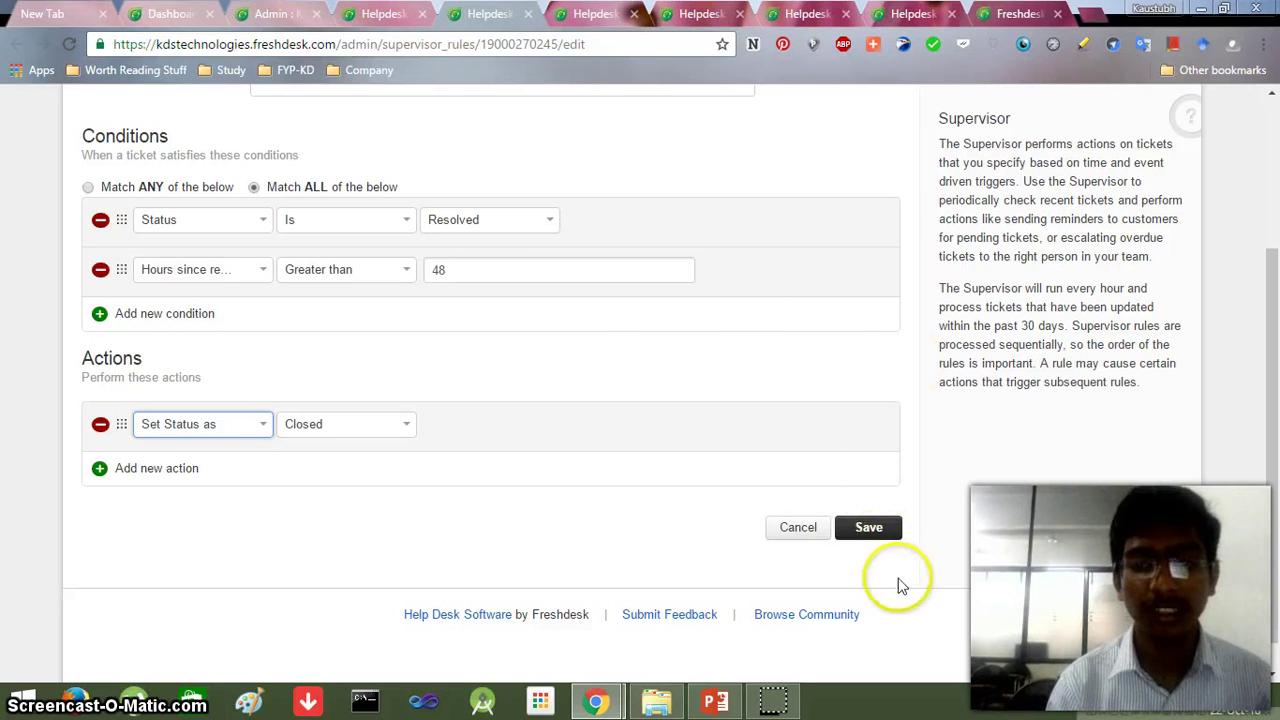
Step: View the open Supervisor New Rule form and return to the Supervisor rules list
left_click(560, 16)
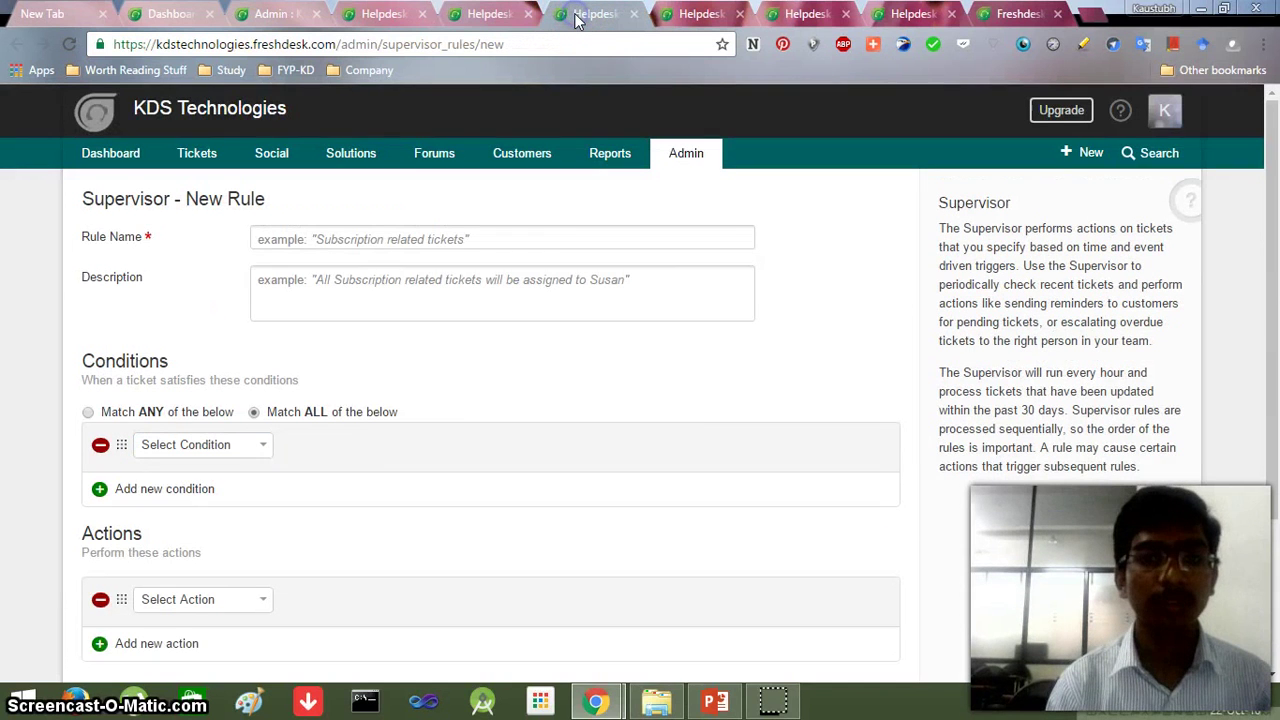
left_click(350, 12)
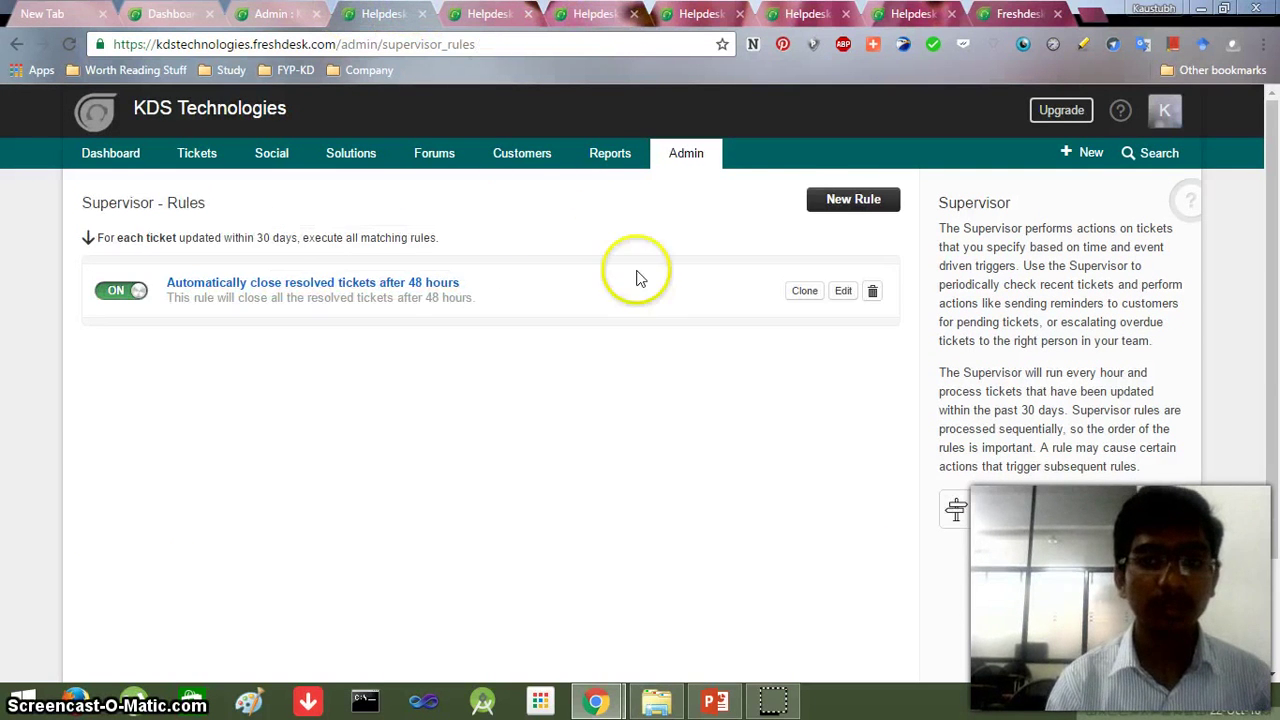
Step: Return to the open Supervisor rule and review its conditions and the action types available in place of Set Status as
left_click(497, 13)
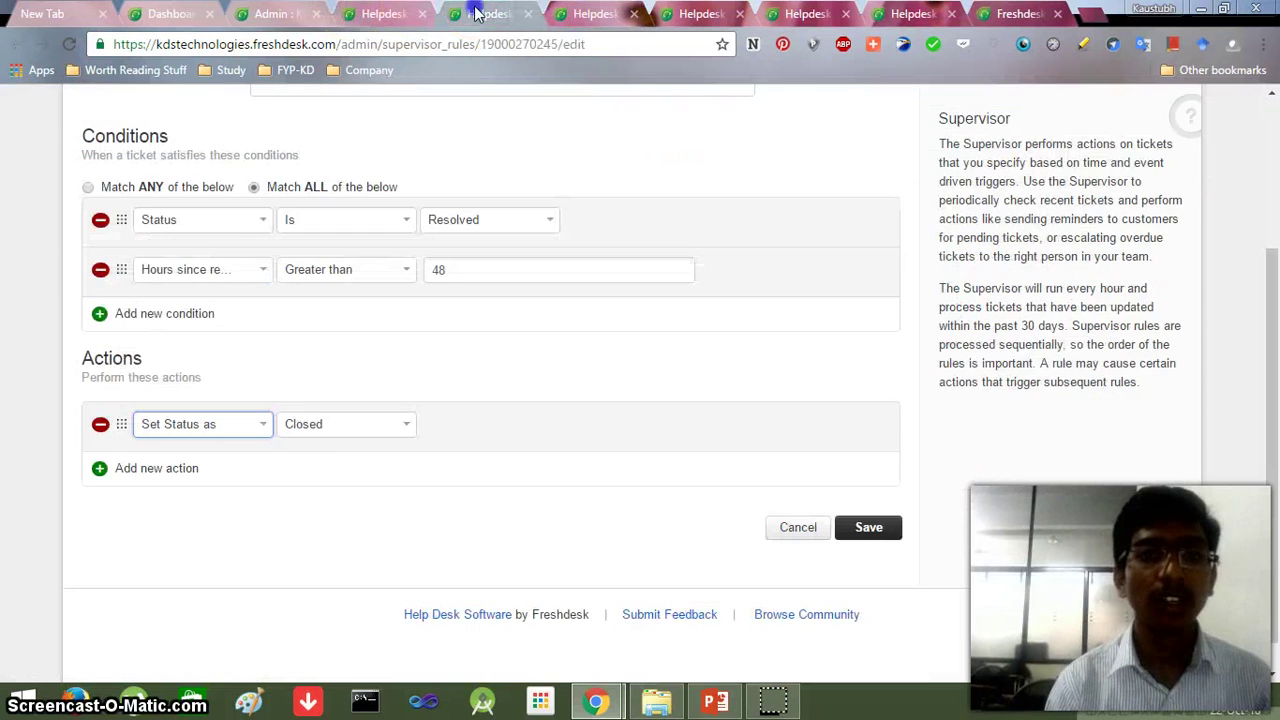
key("Down")
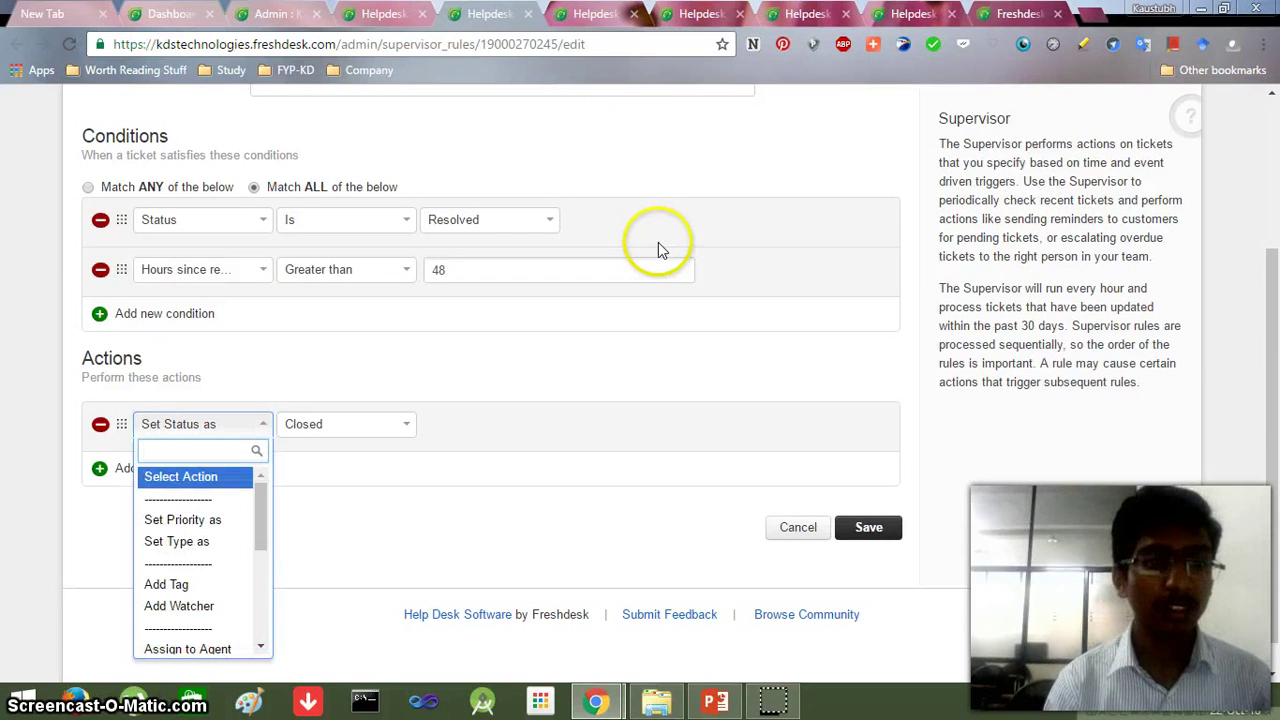
left_click(1272, 93)
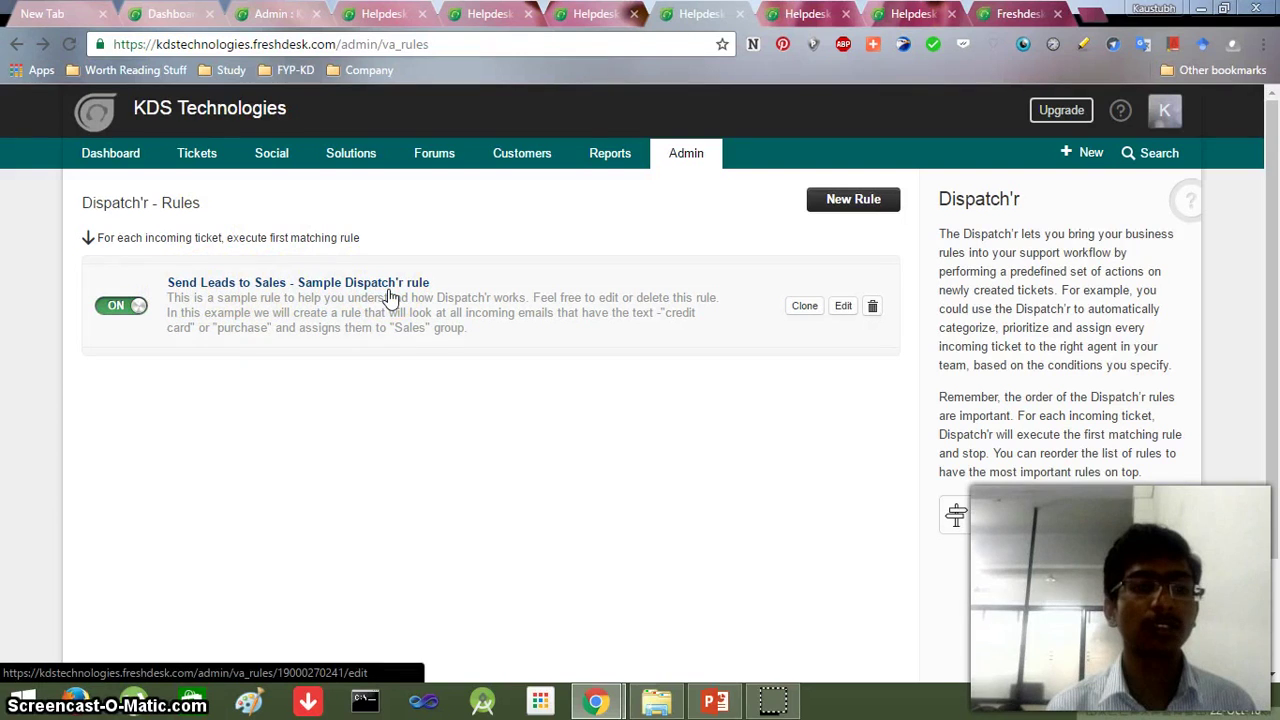
Step: Open the Dispatch'r rule "Send Leads to Sales - Sample Dispatch'r rule" for editing and examine the condition types for its "credit card" condition
left_click(411, 426)
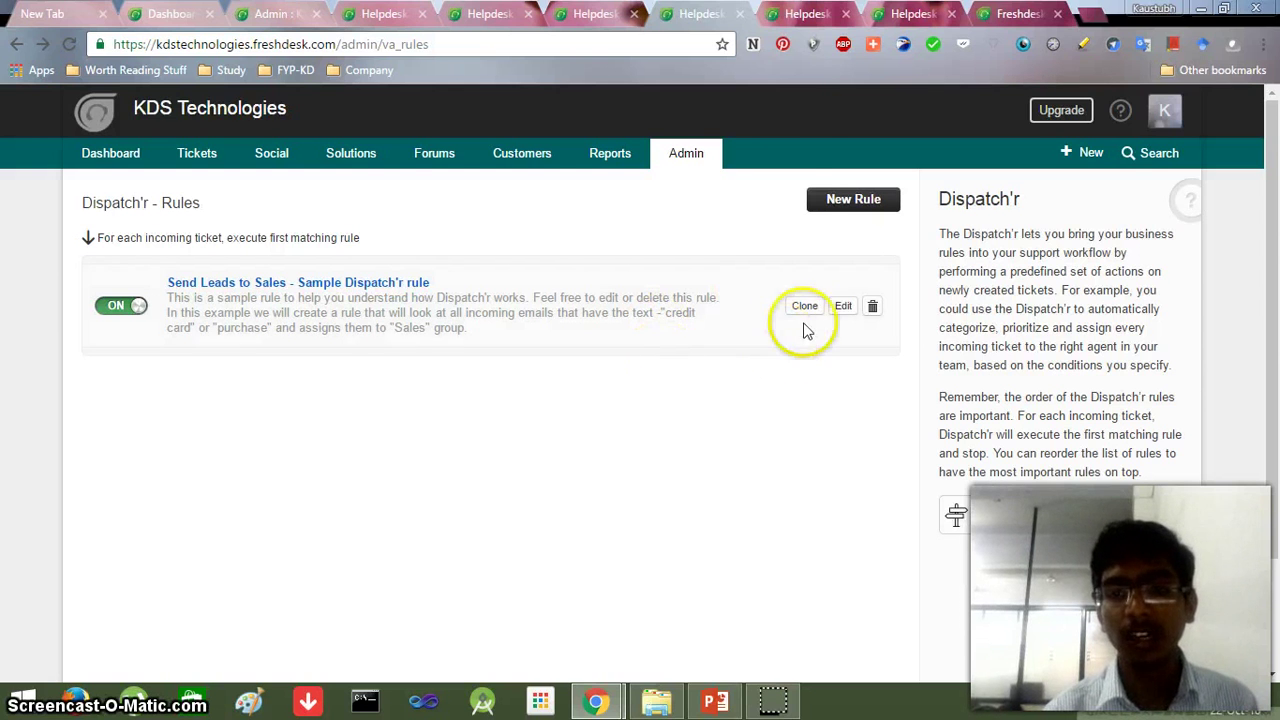
left_click(845, 307)
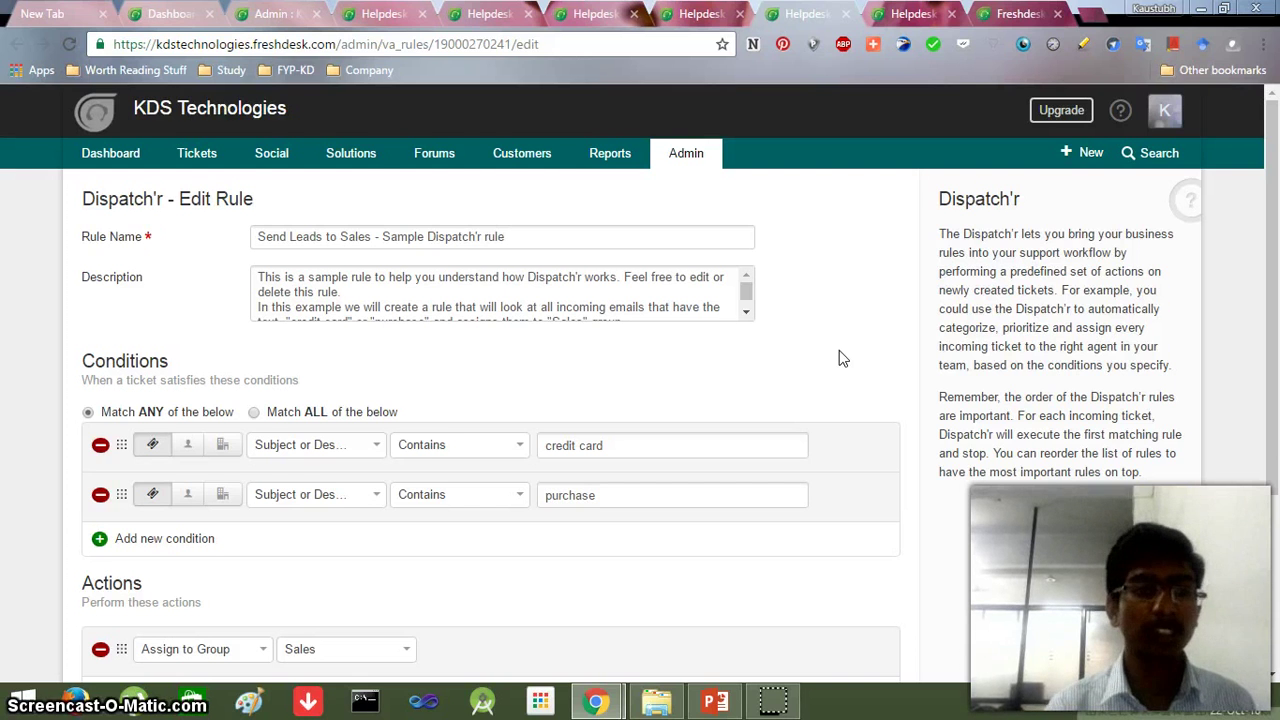
left_click(378, 446)
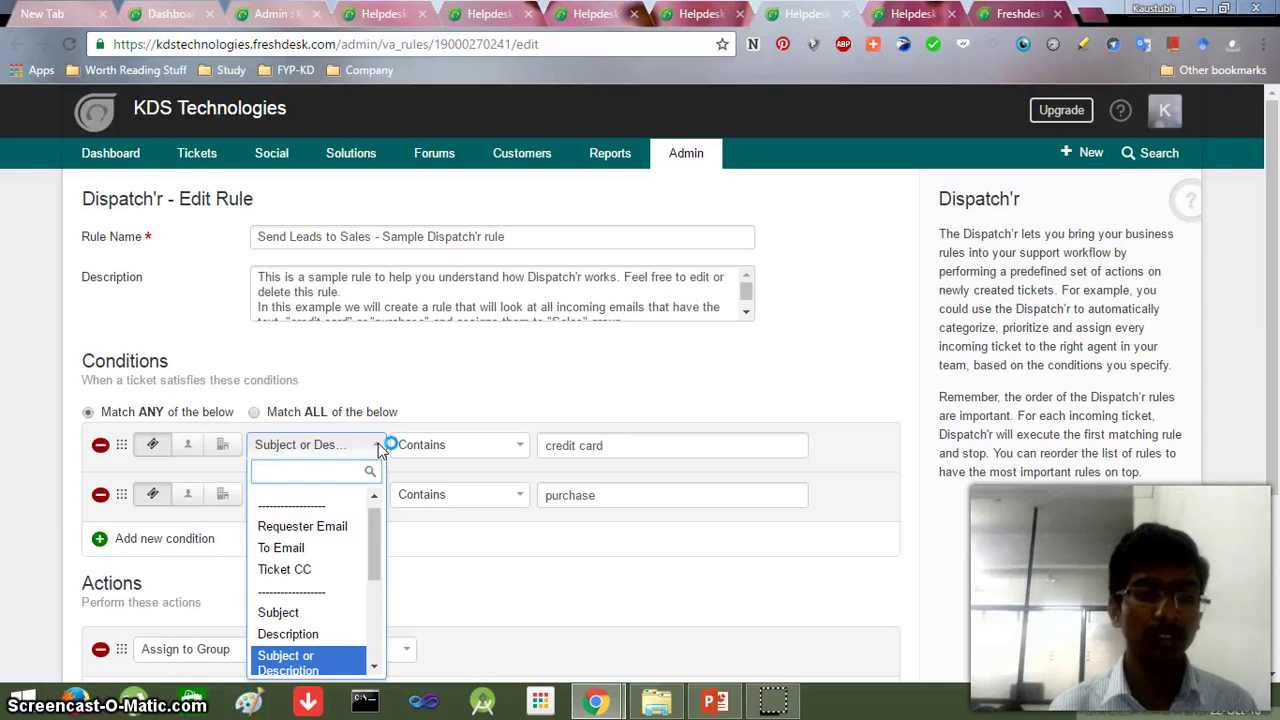
left_click(374, 665)
scroll(374, 665, "down", 5)
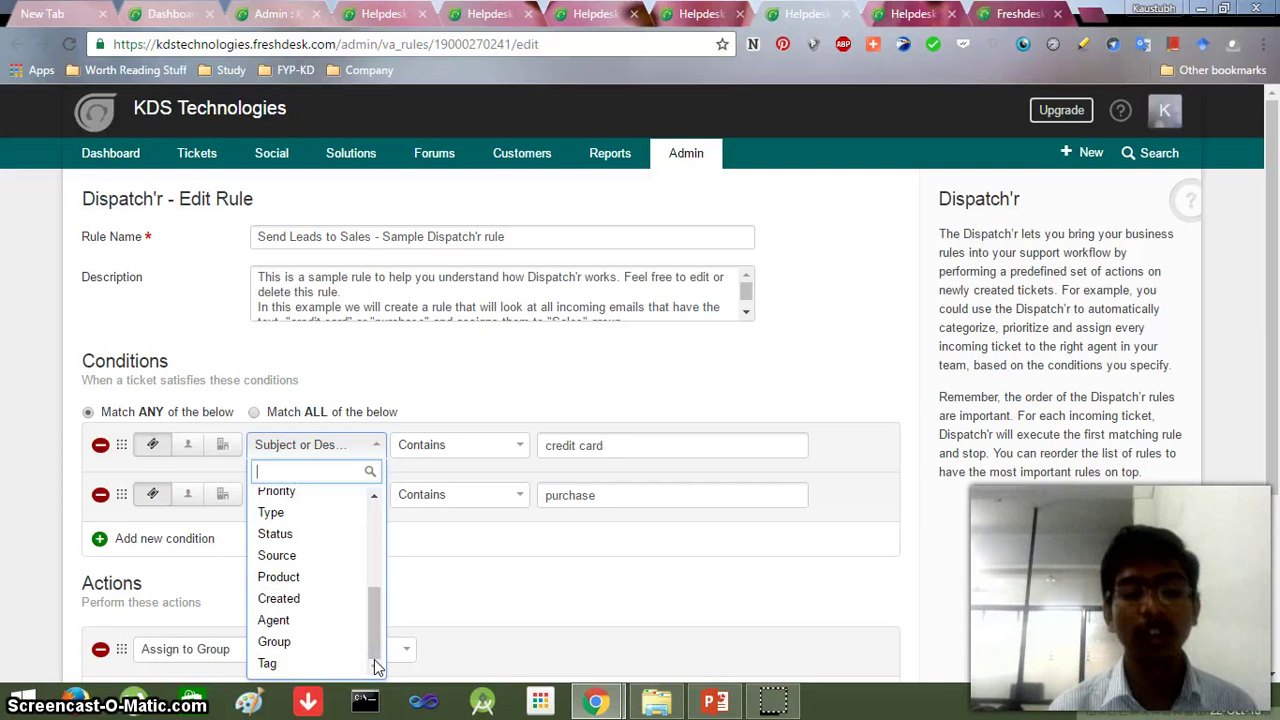
Step: Examine the comparison operators available for the Dispatch'r rule's "credit card" condition, leaving Contains selected
left_click(512, 445)
left_click(519, 446)
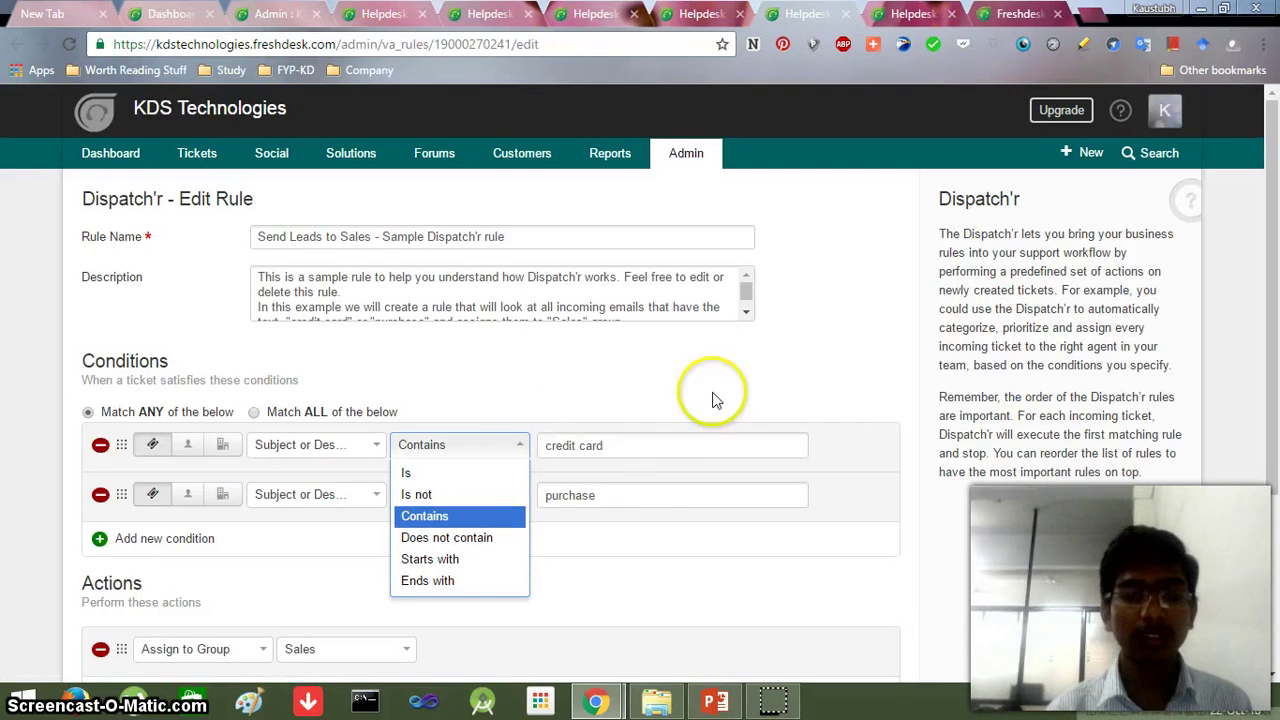
left_click(609, 445)
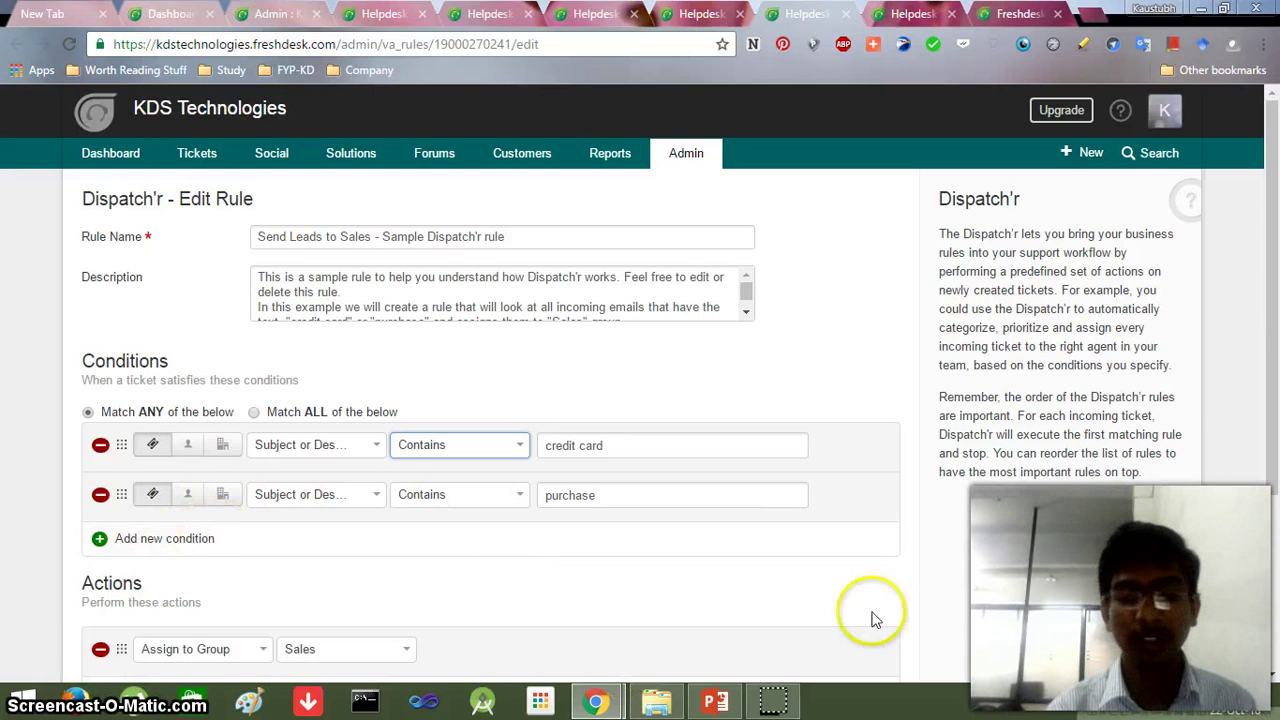
Step: Examine the action types and the assignable groups for the Dispatch'r rule's Assign to Group action, keeping Sales selected
left_click(1273, 678)
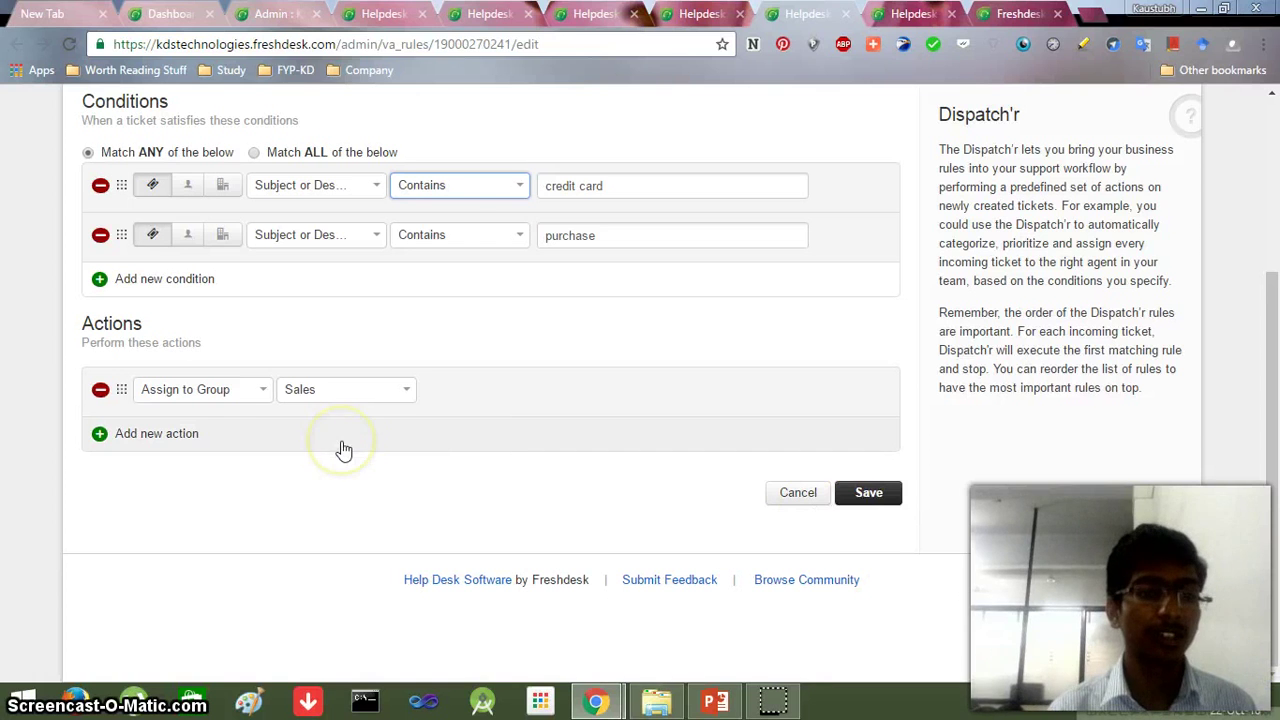
left_click(262, 390)
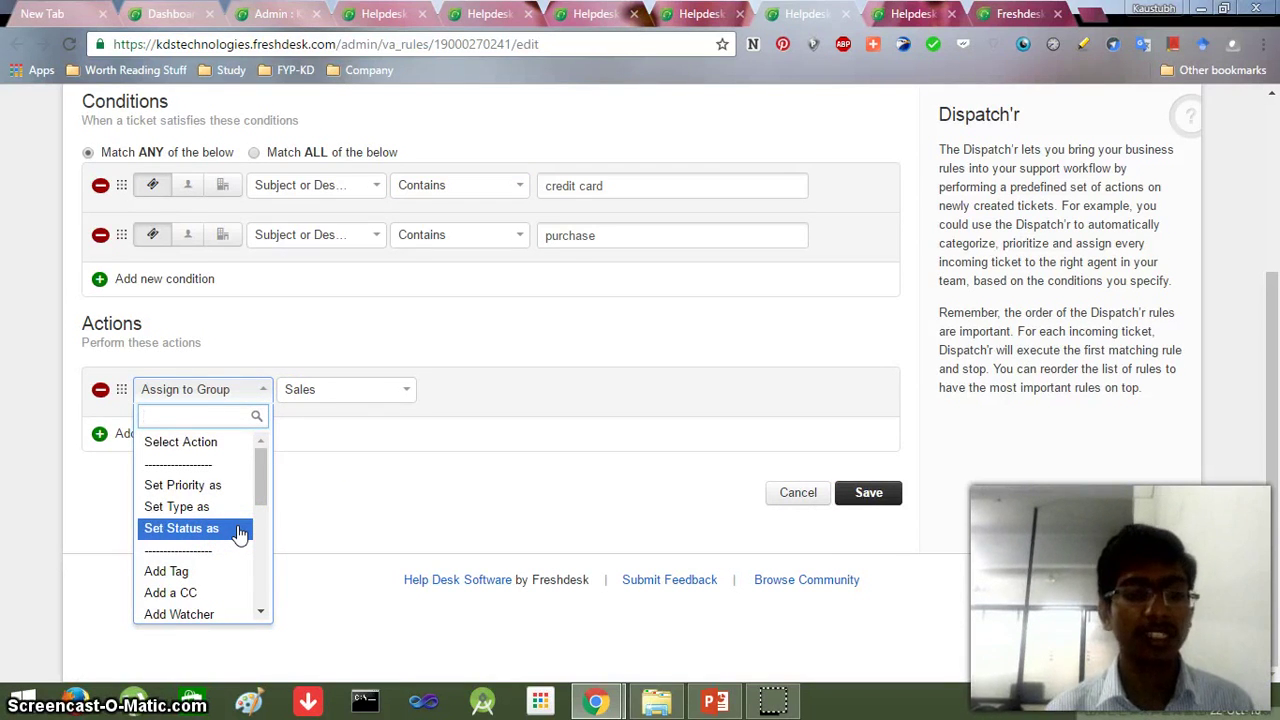
left_click(262, 611)
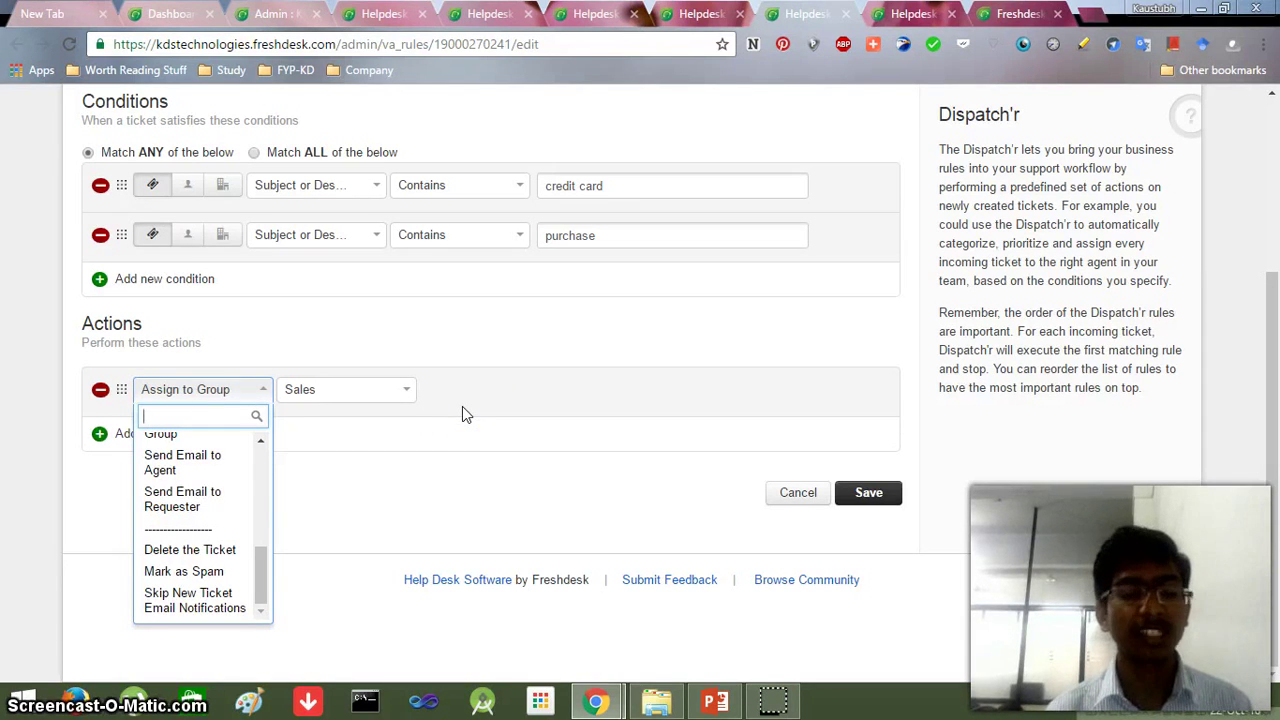
left_click(406, 394)
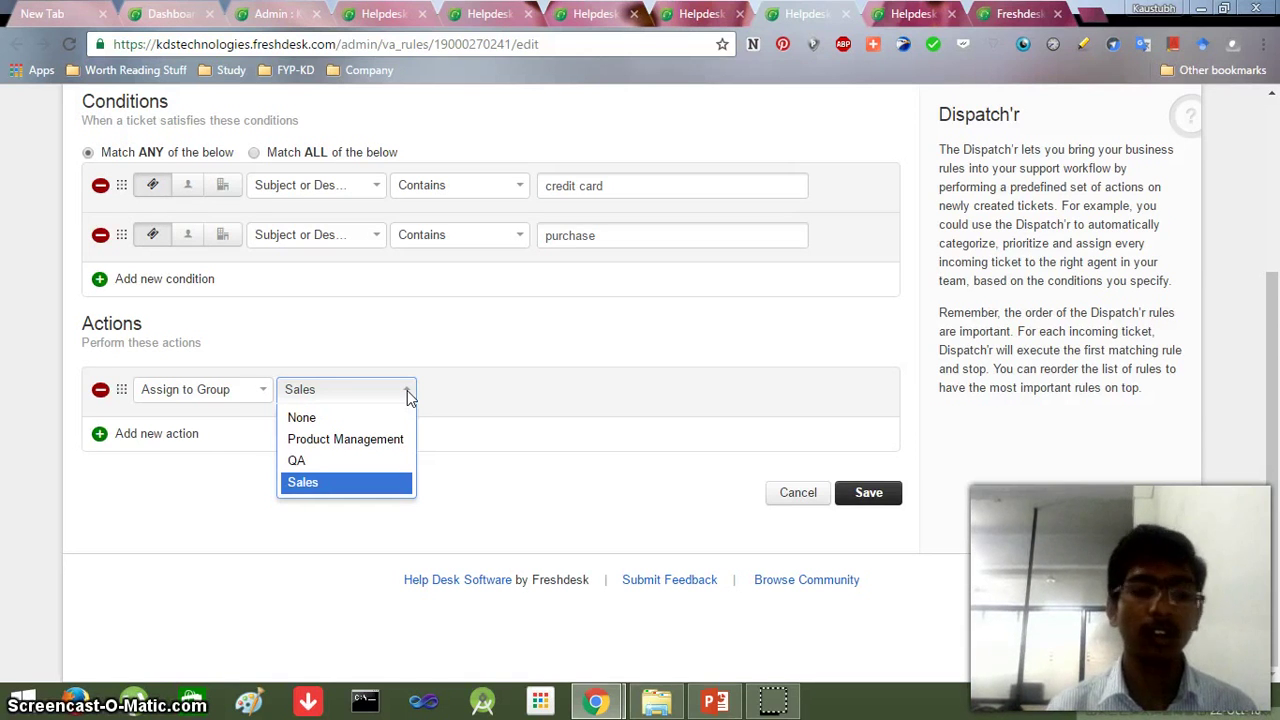
left_click(566, 340)
Step: Return to the Dispatch'r rules list, then view the conditions and actions sections of the open Dispatch'r New Rule form
left_click(686, 12)
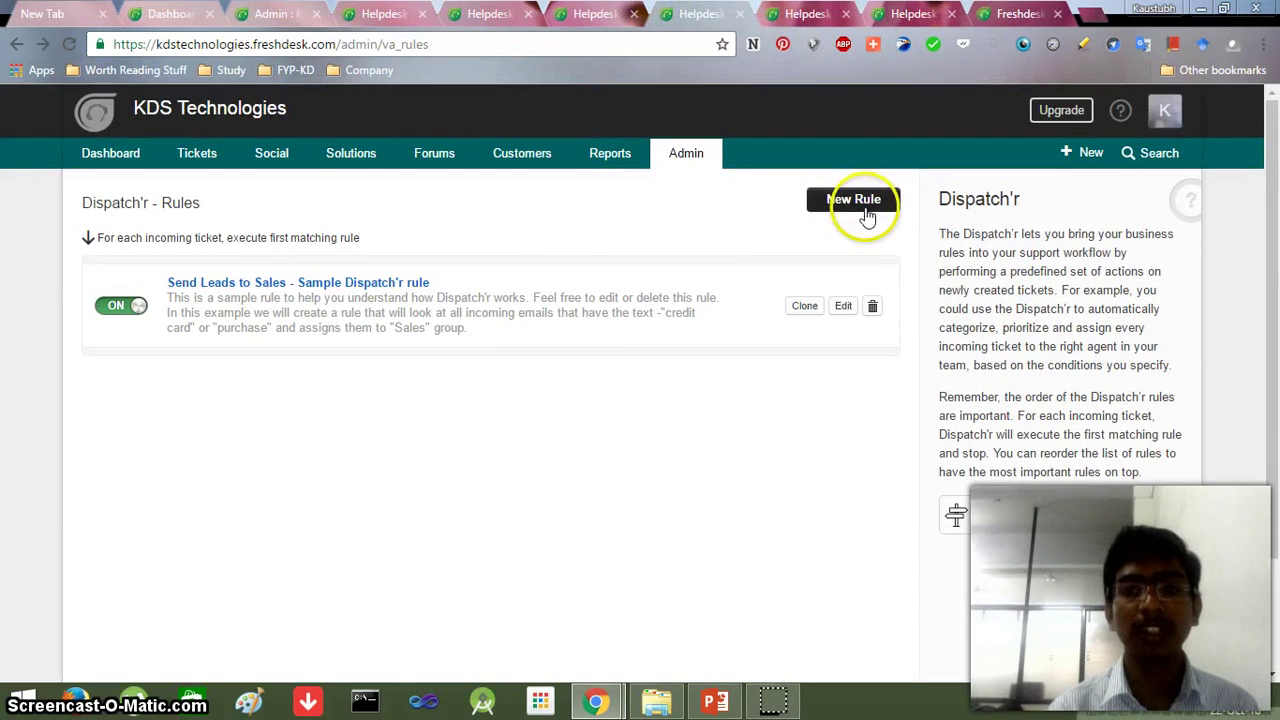
left_click(806, 14)
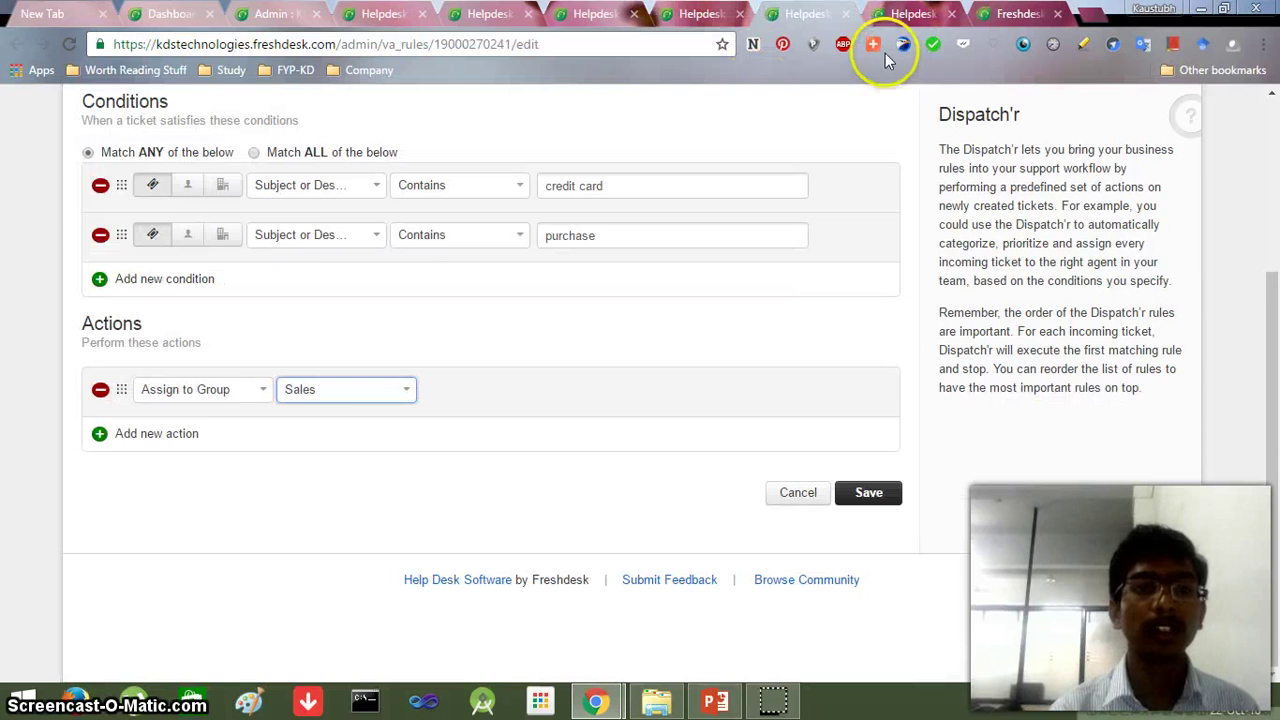
left_click(910, 14)
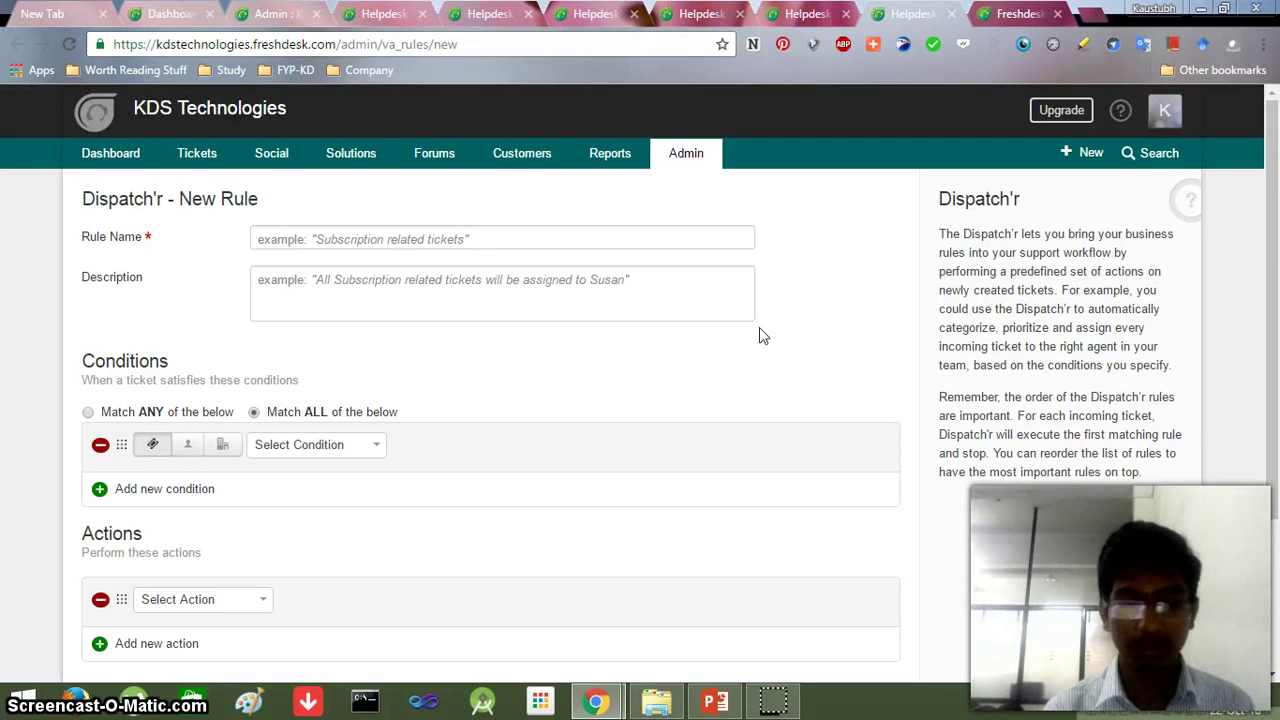
scroll(759, 328, "down", 3)
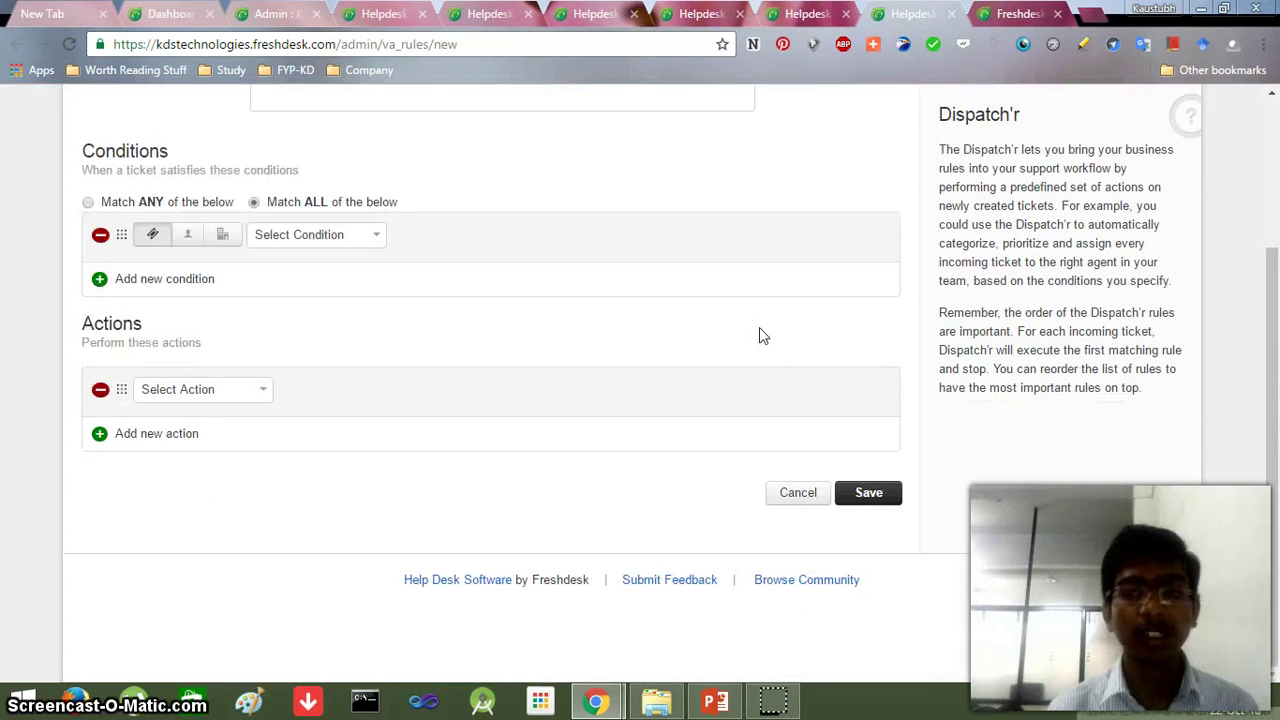